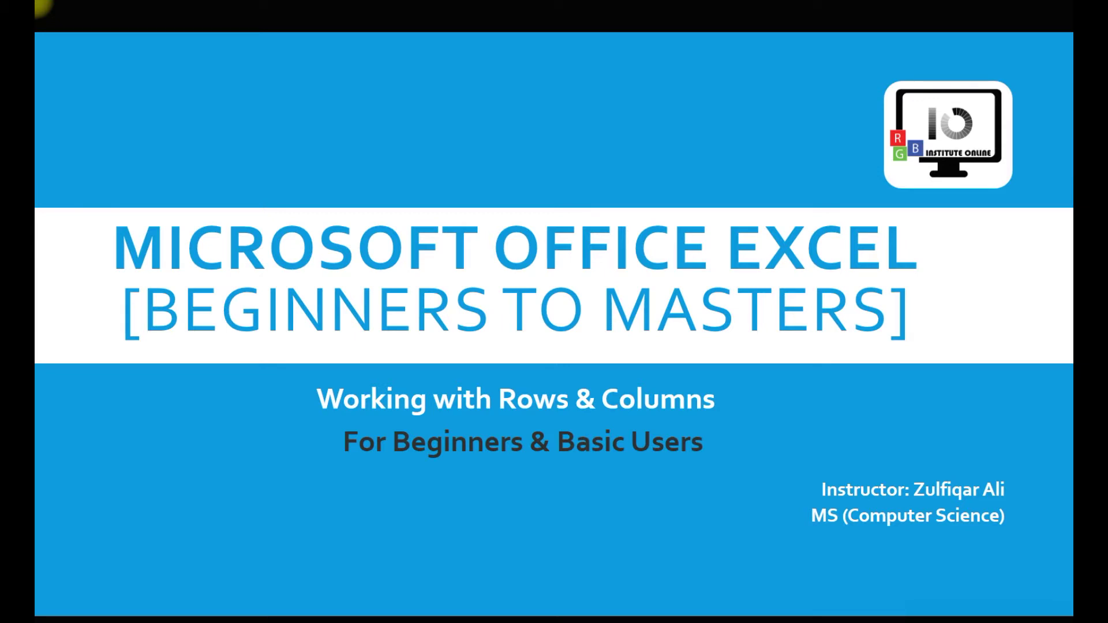
Step: Advance the PowerPoint slideshow to the Today's Topics slide with its five lesson topics
key(Right)
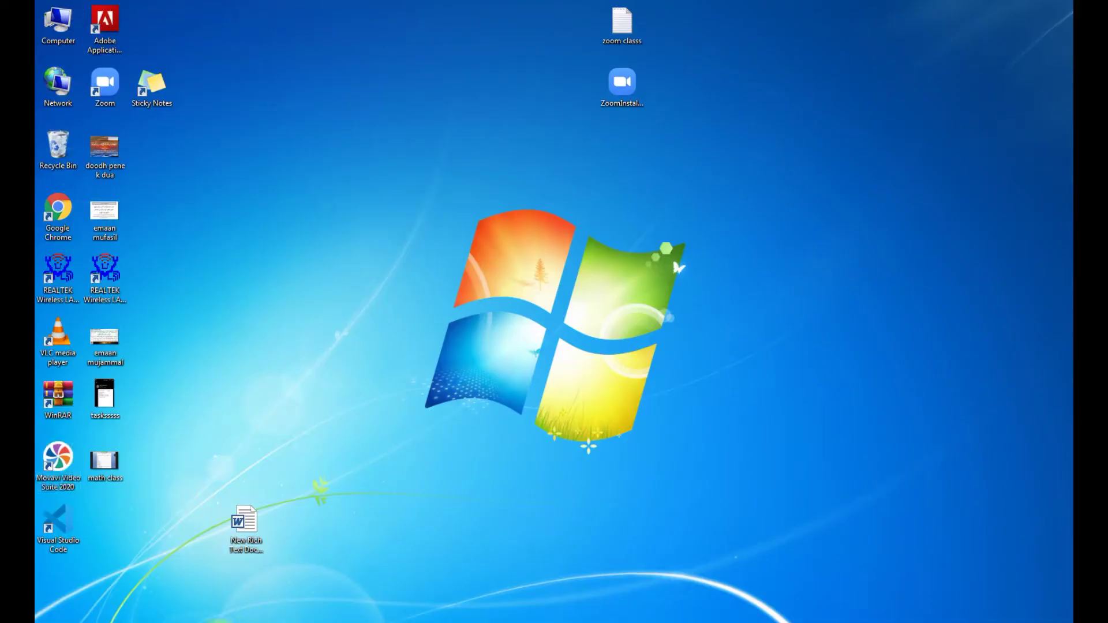
mouse_move(227, 610)
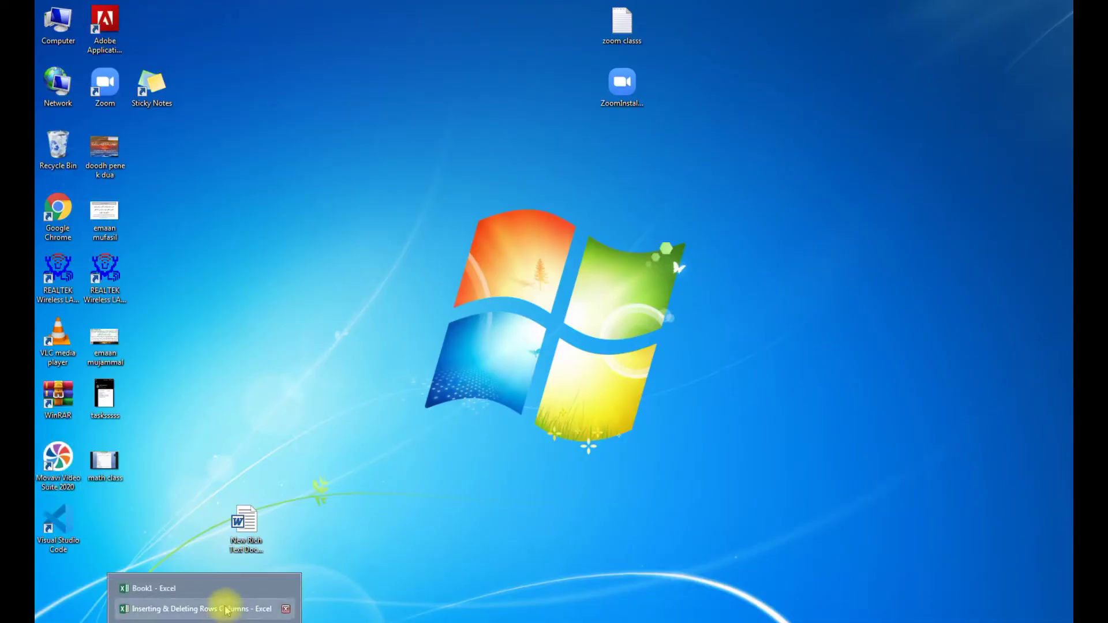
Step: Switch to the 'Inserting & Deleting Rows Columns' workbook and select the student-name cells B4 and B5
click(227, 610)
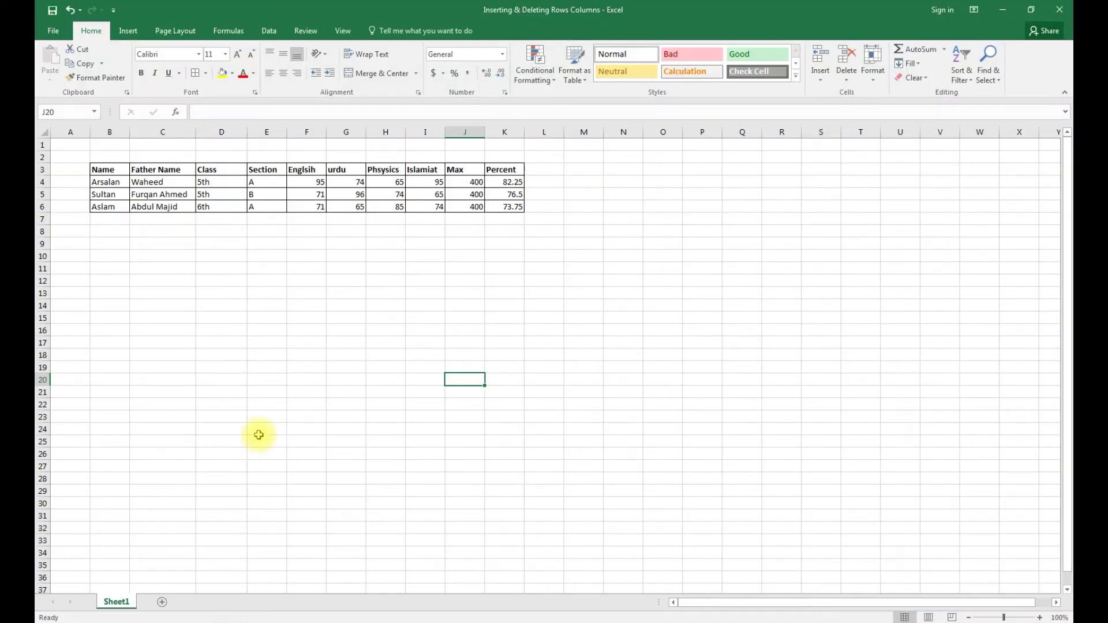
click(247, 344)
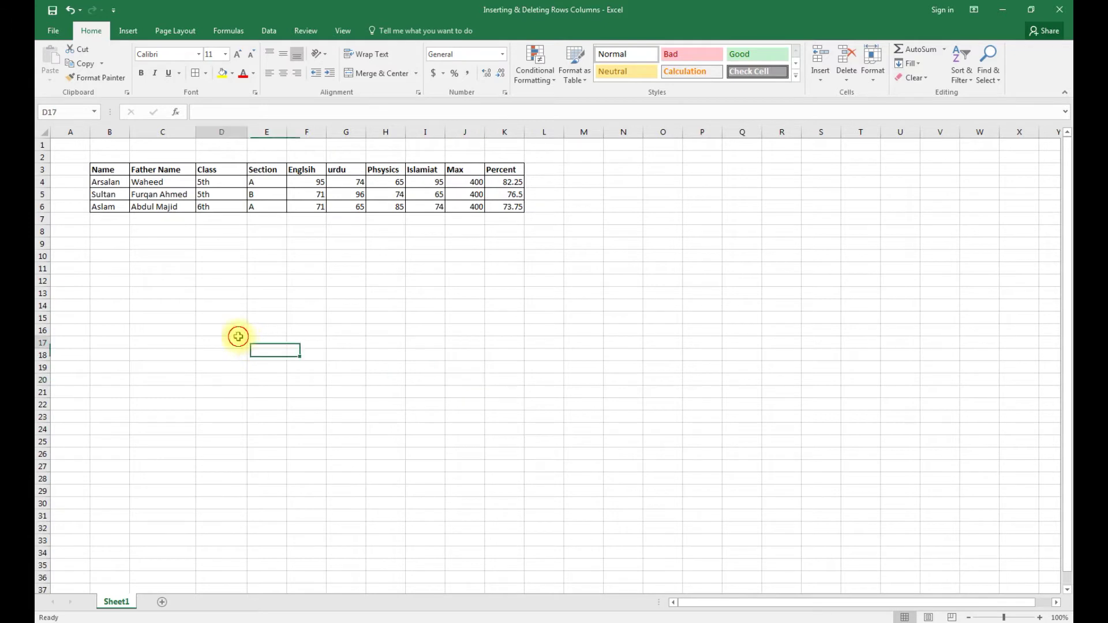
click(99, 183)
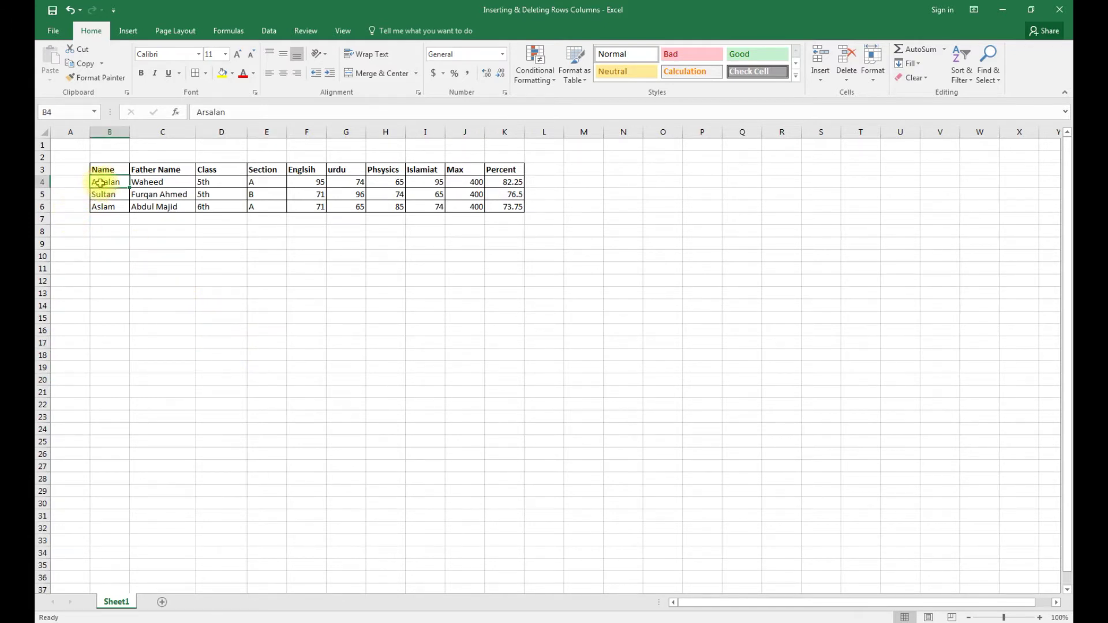
click(102, 196)
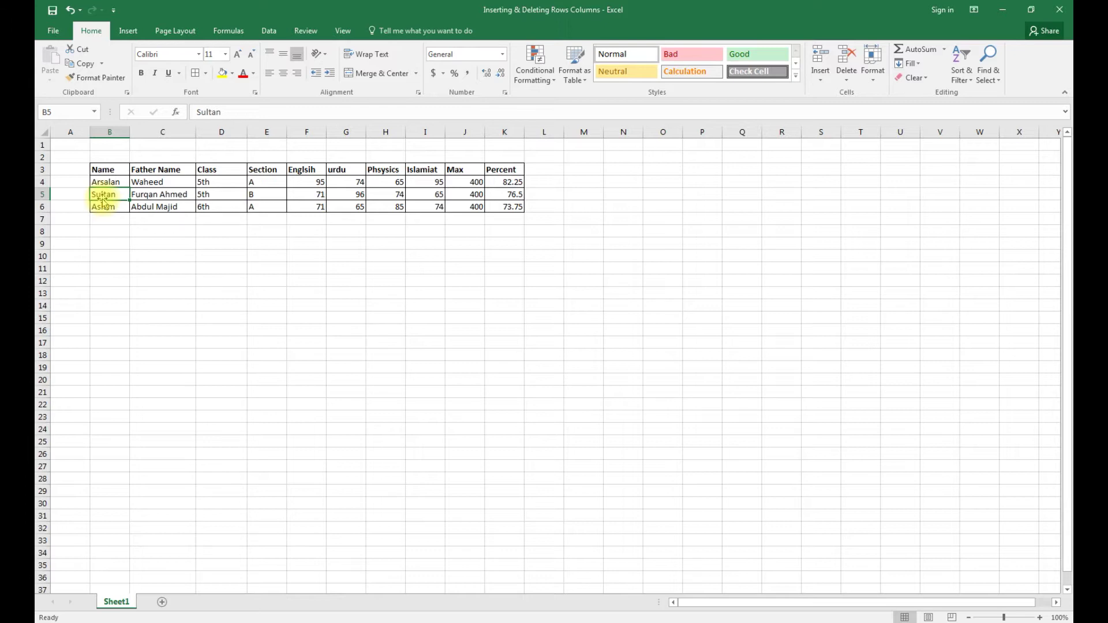
click(108, 256)
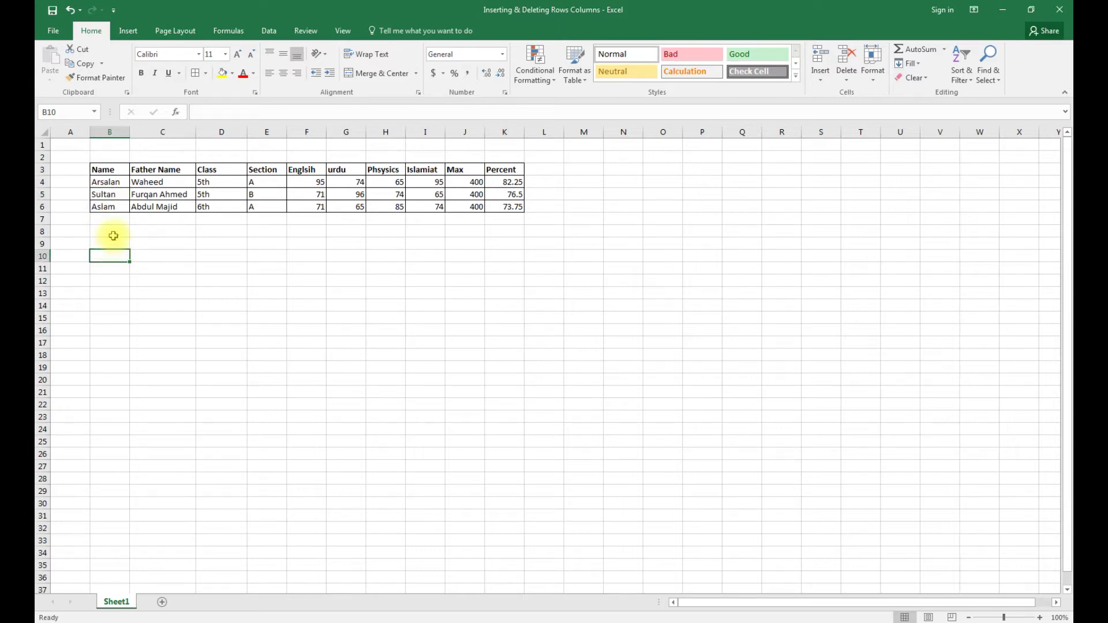
click(117, 194)
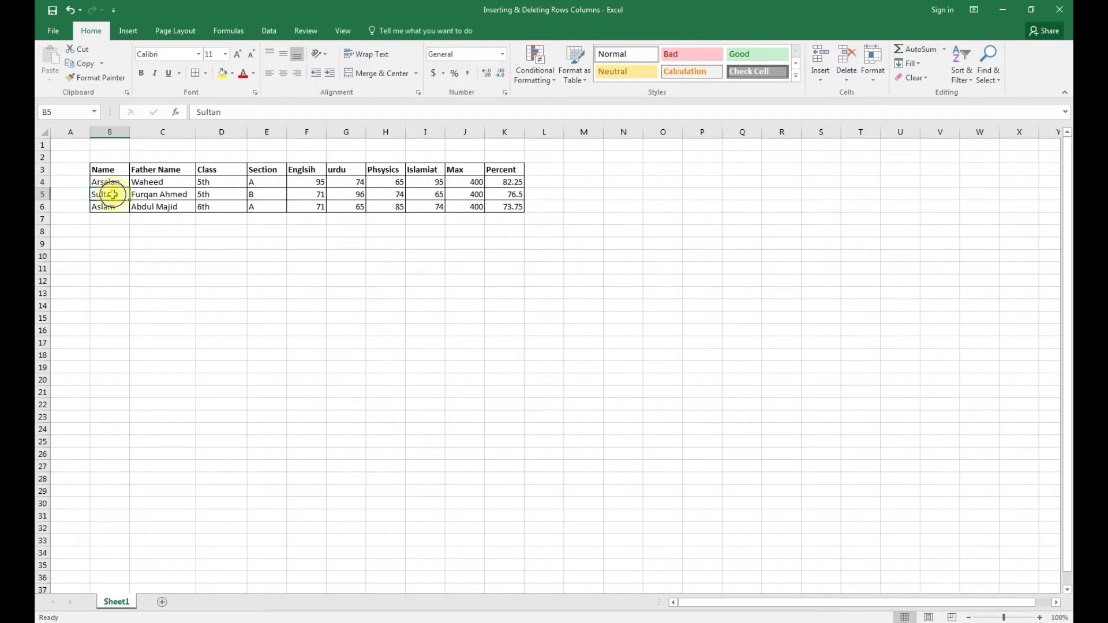
right_click(114, 196)
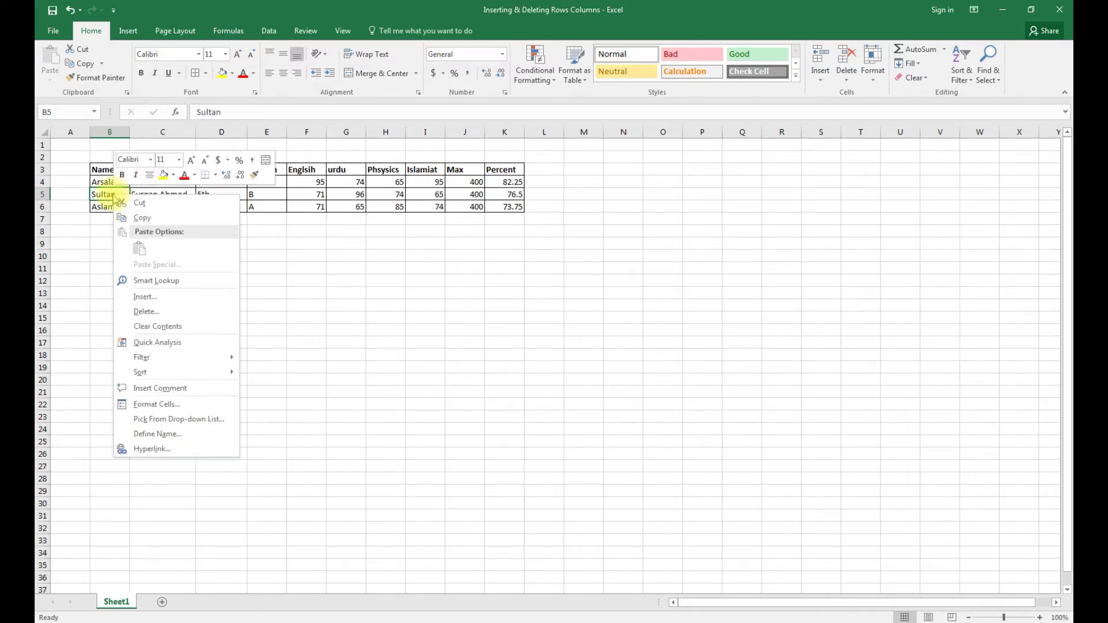
click(161, 299)
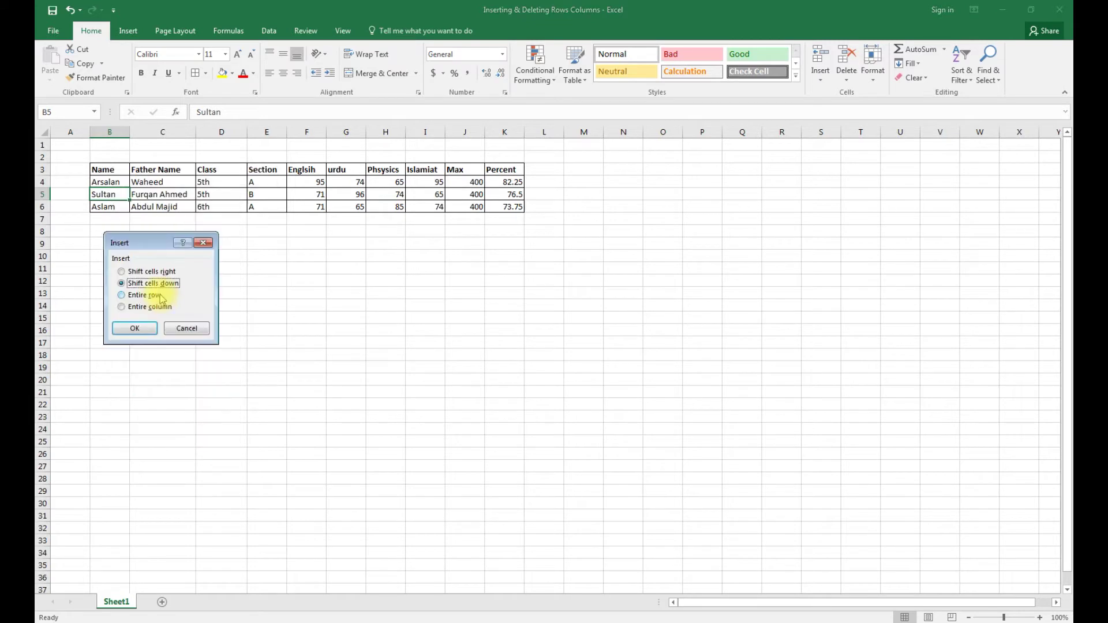
click(150, 297)
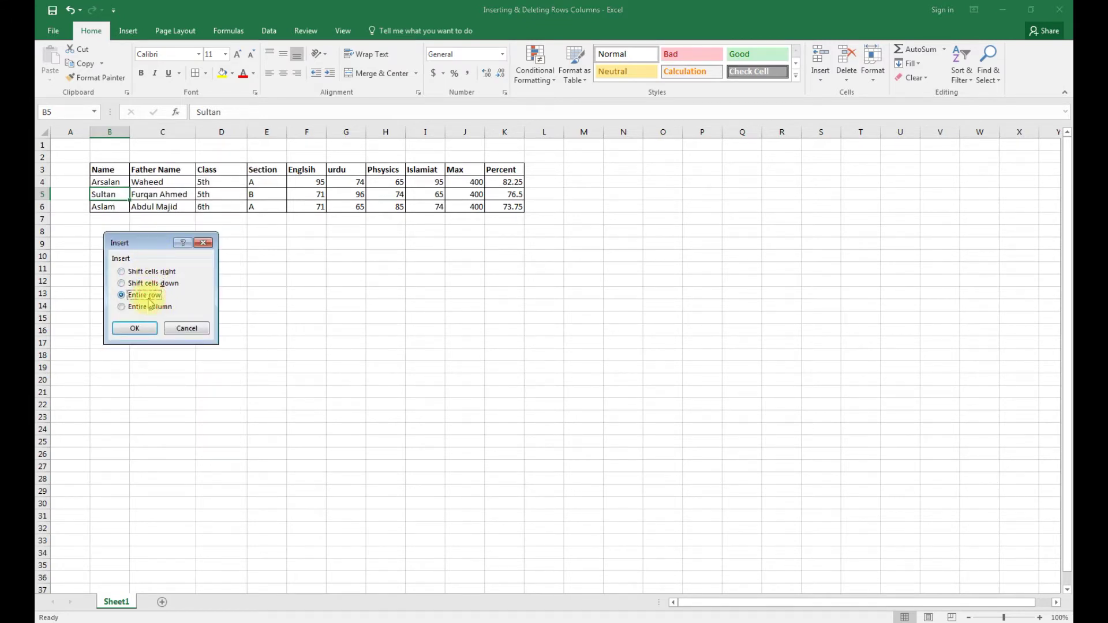
click(134, 327)
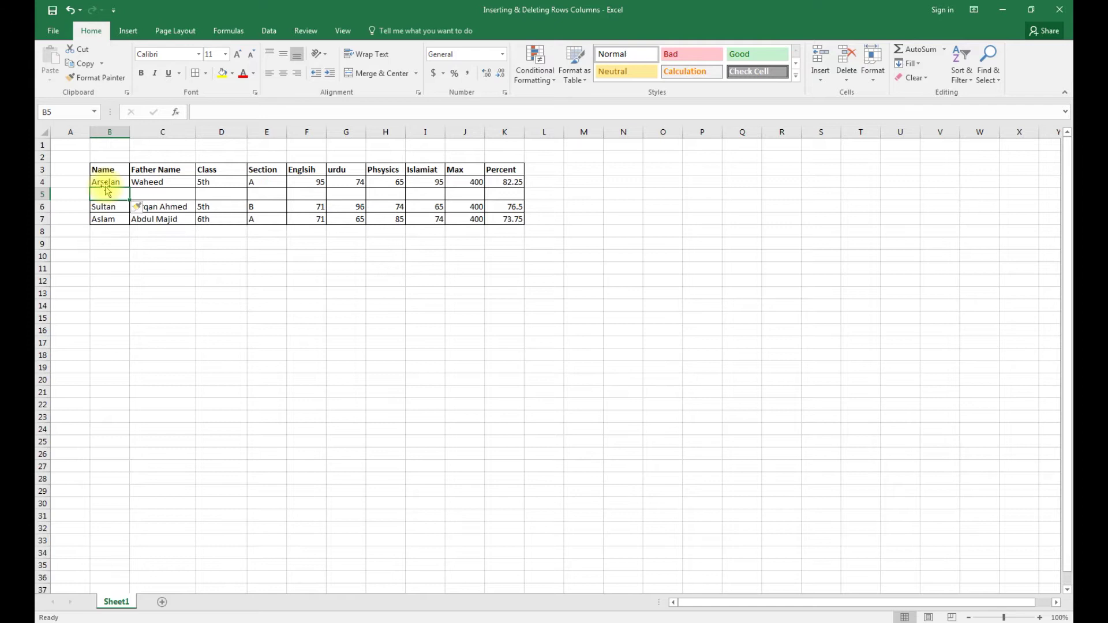
key(ctrl+z)
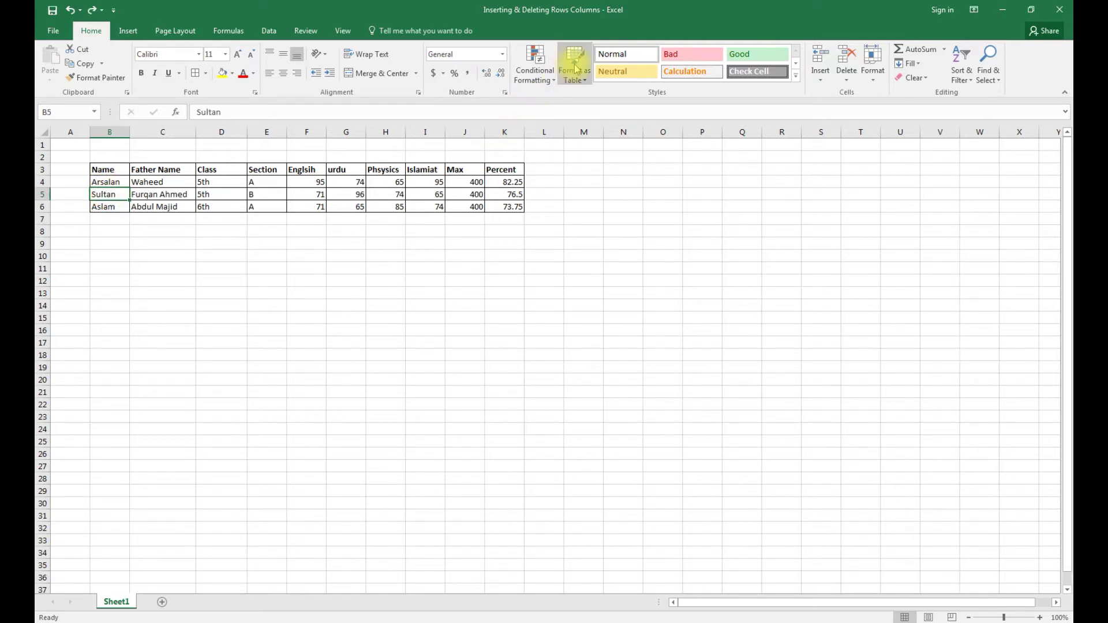
click(820, 81)
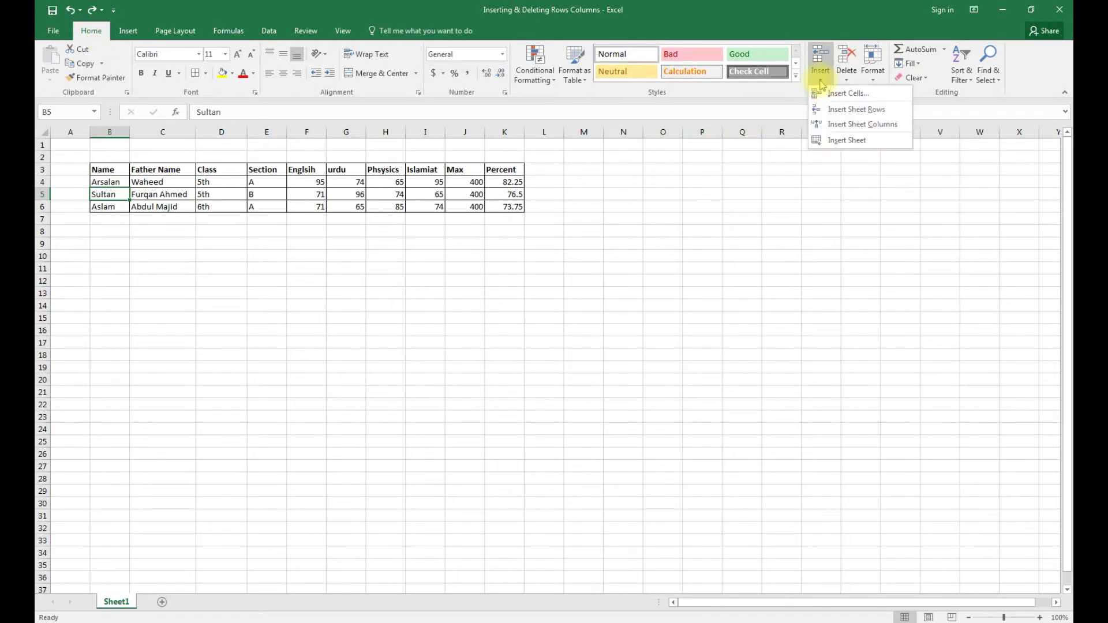
click(864, 109)
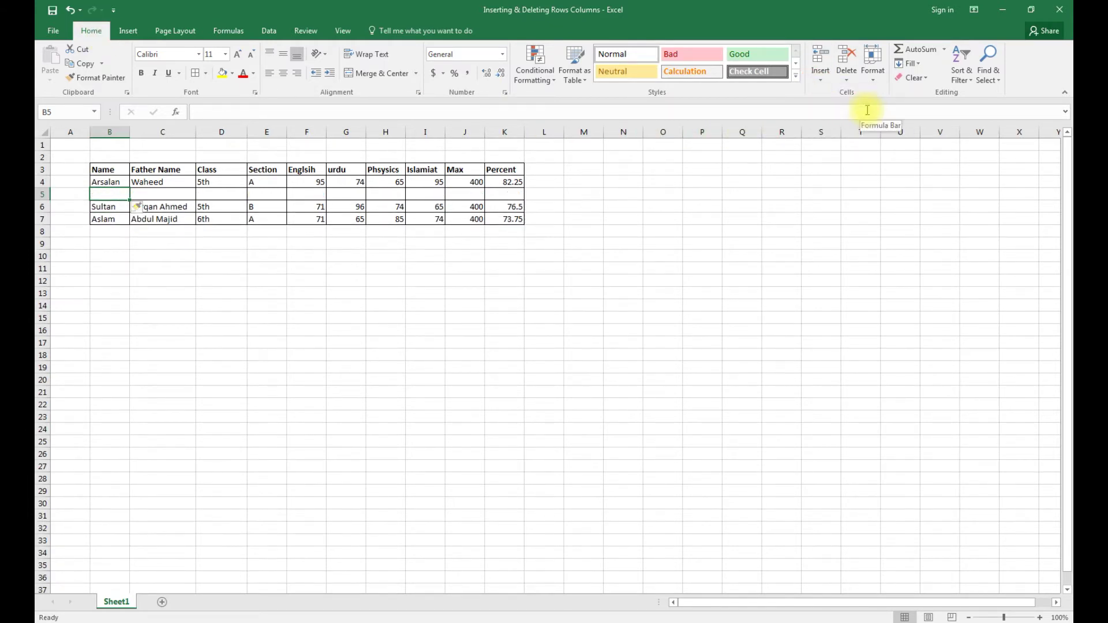
click(827, 81)
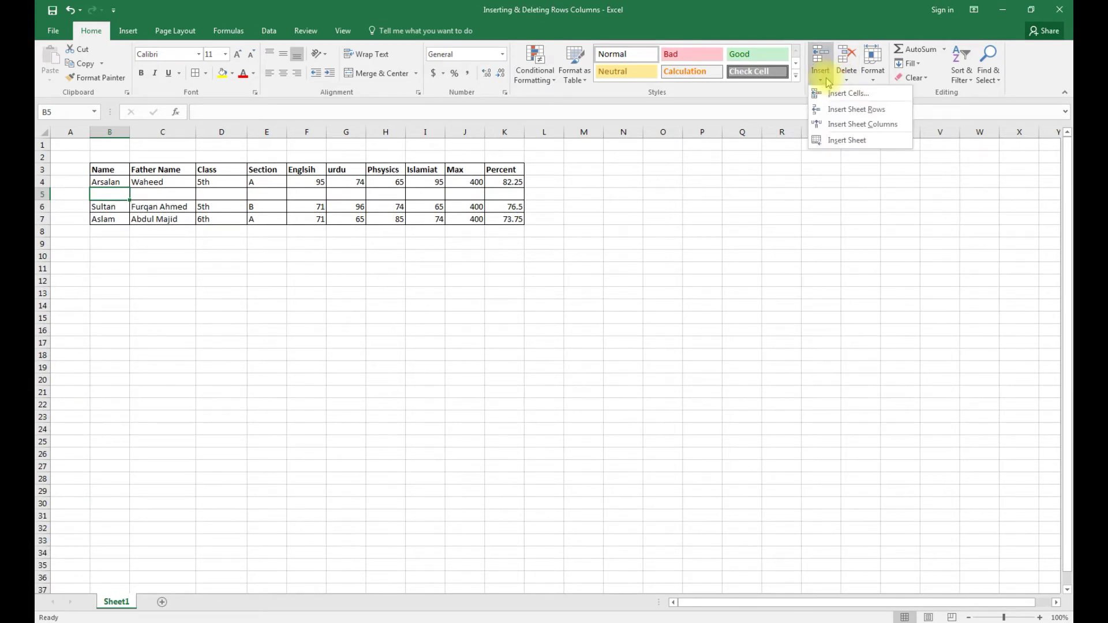
click(827, 81)
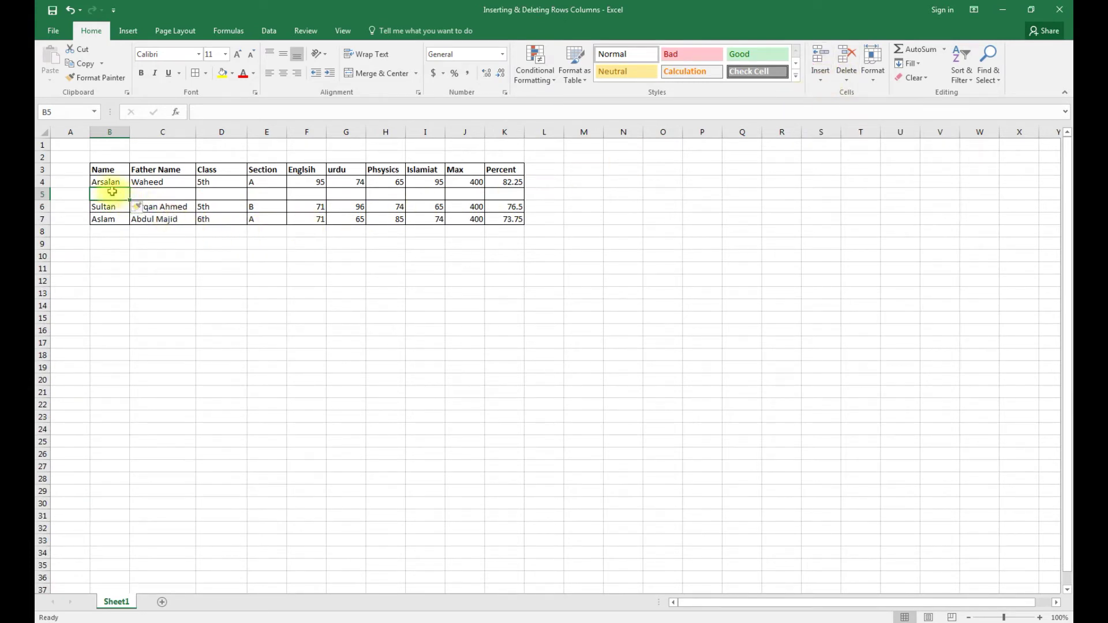
key(ctrl+z)
drag(109, 190, 110, 190)
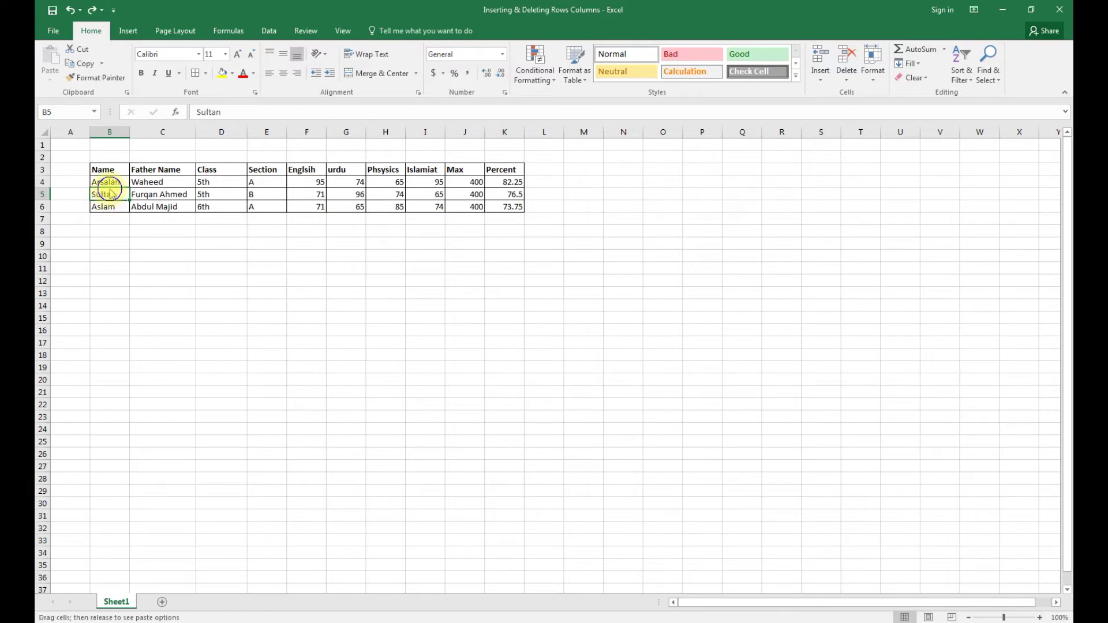
right_click(107, 192)
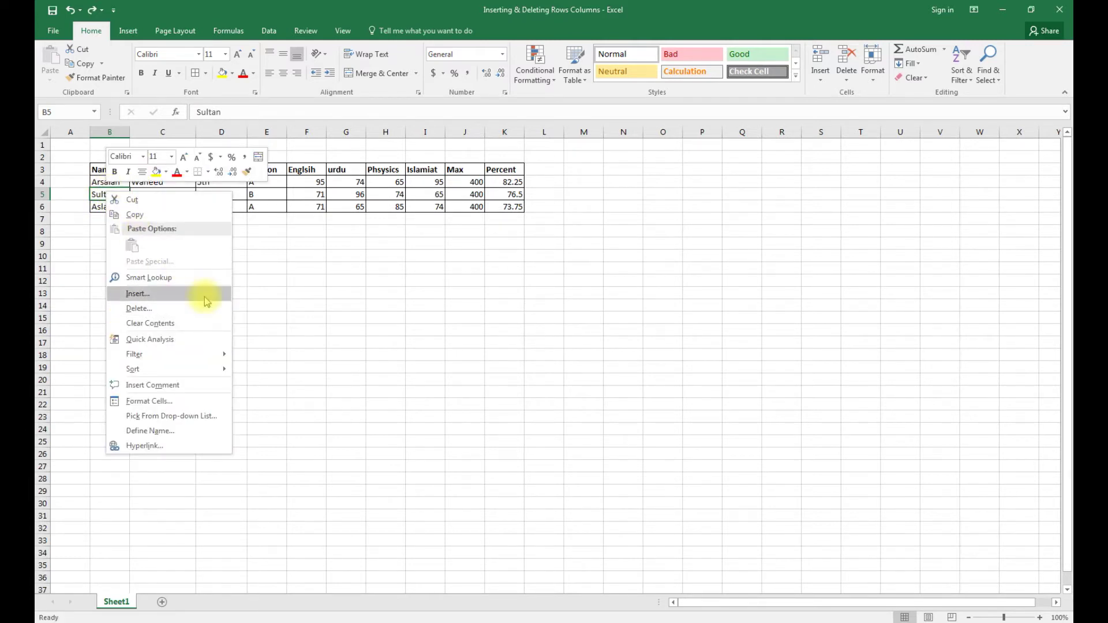
key(Escape)
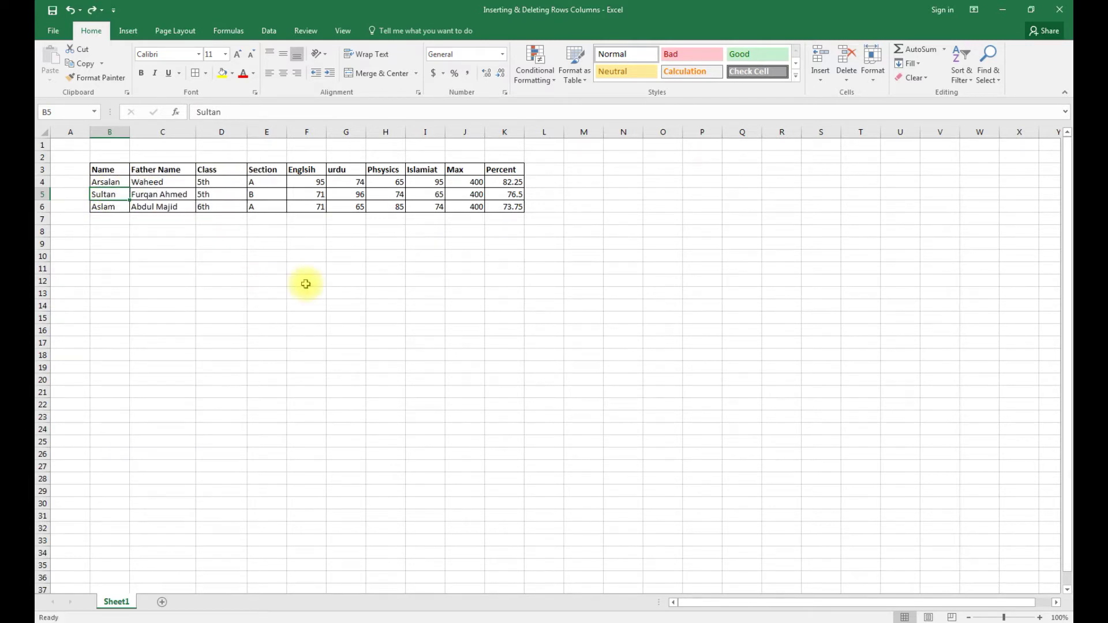
click(133, 254)
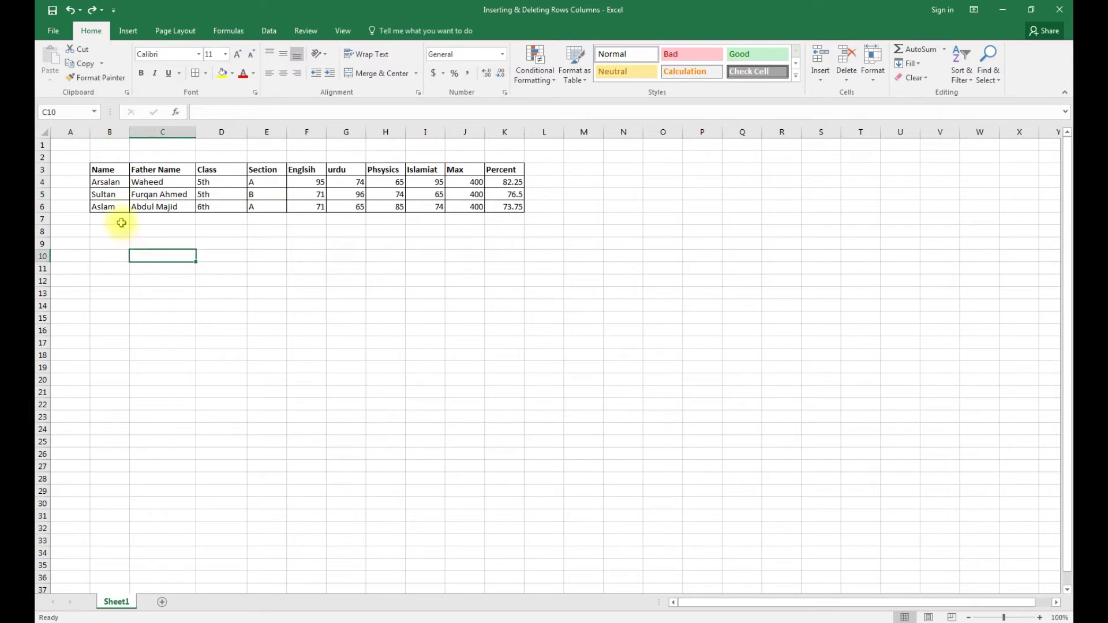
click(111, 194)
drag(110, 193, 110, 208)
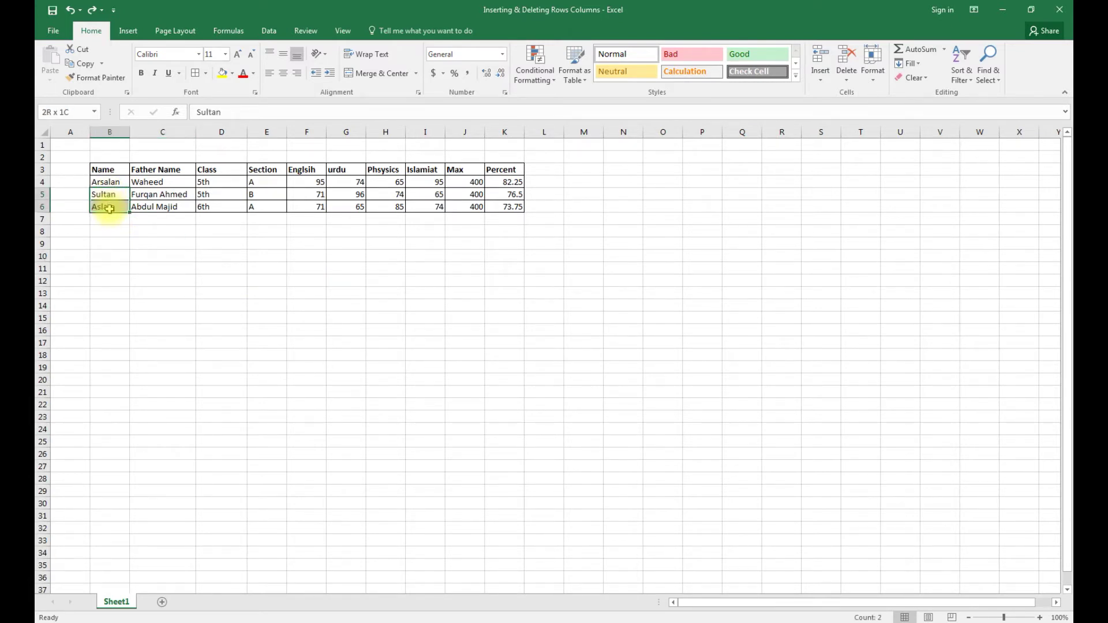
right_click(108, 204)
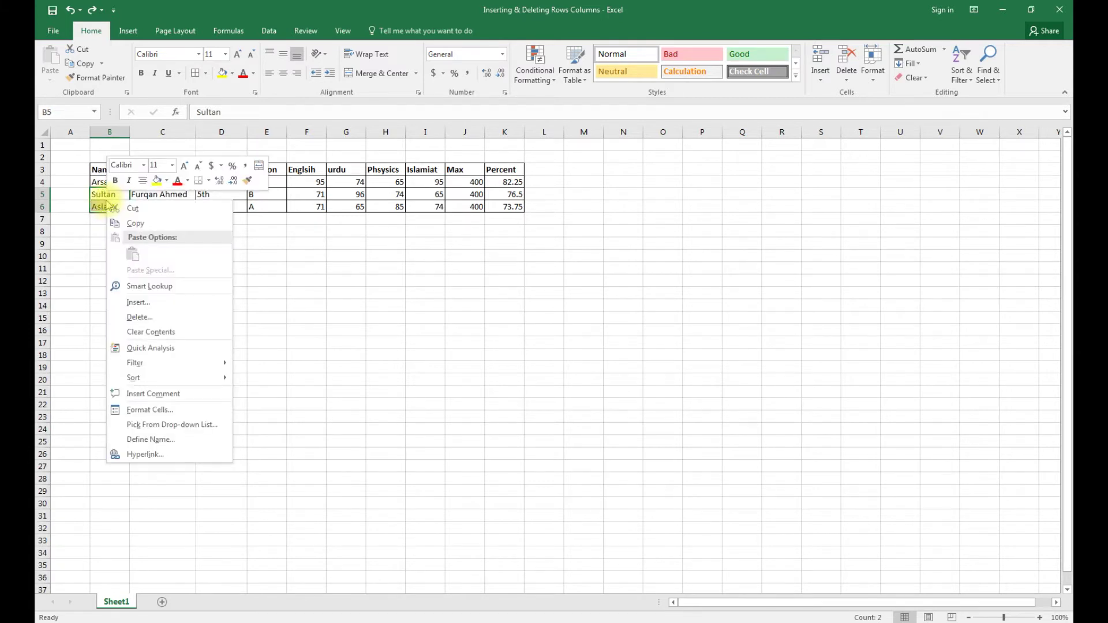
click(178, 303)
click(155, 304)
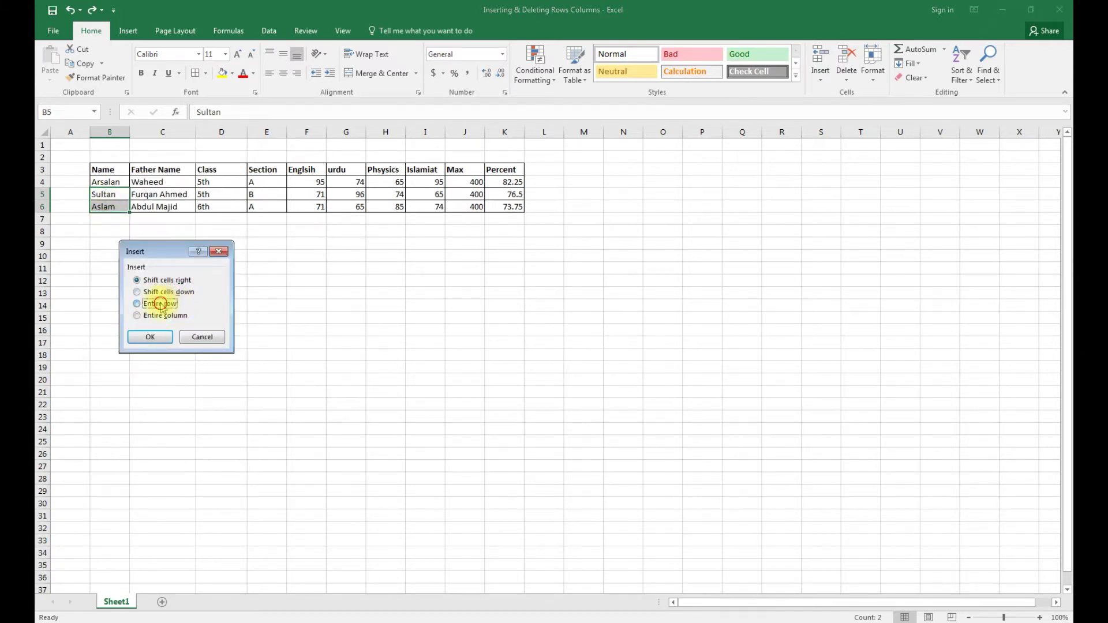
click(160, 339)
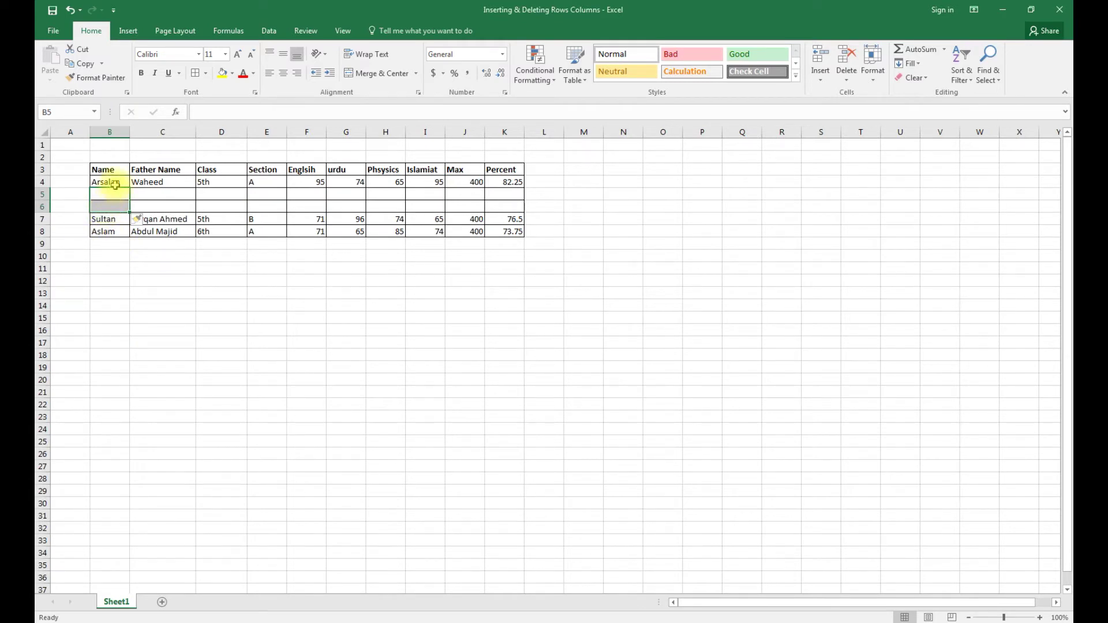
key(ctrl+z)
drag(114, 184, 112, 206)
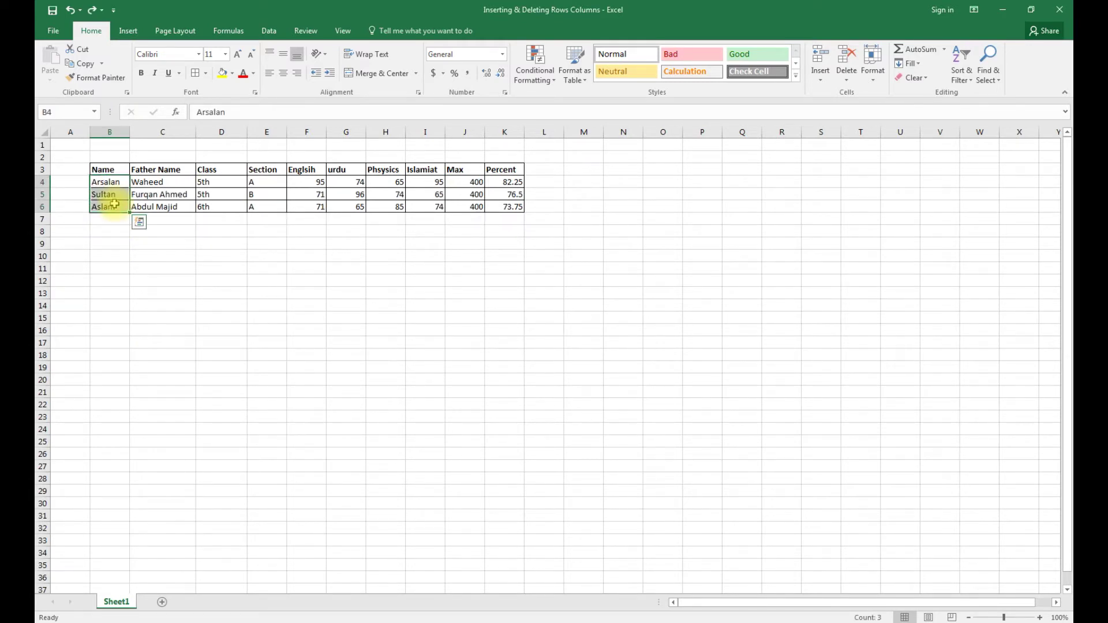
right_click(113, 192)
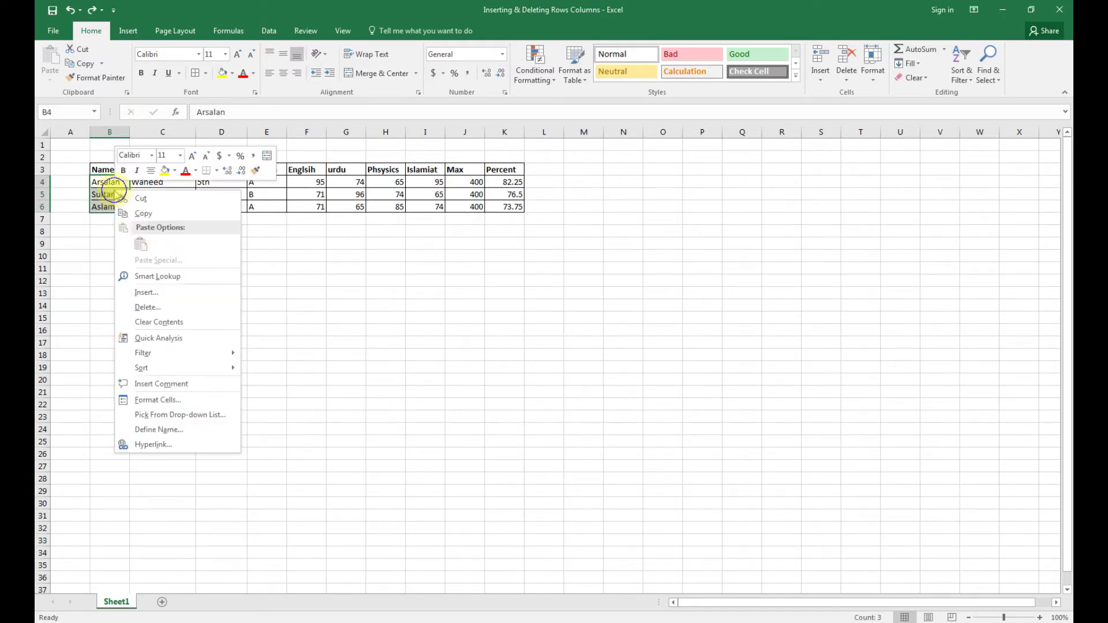
click(187, 294)
click(179, 291)
click(171, 322)
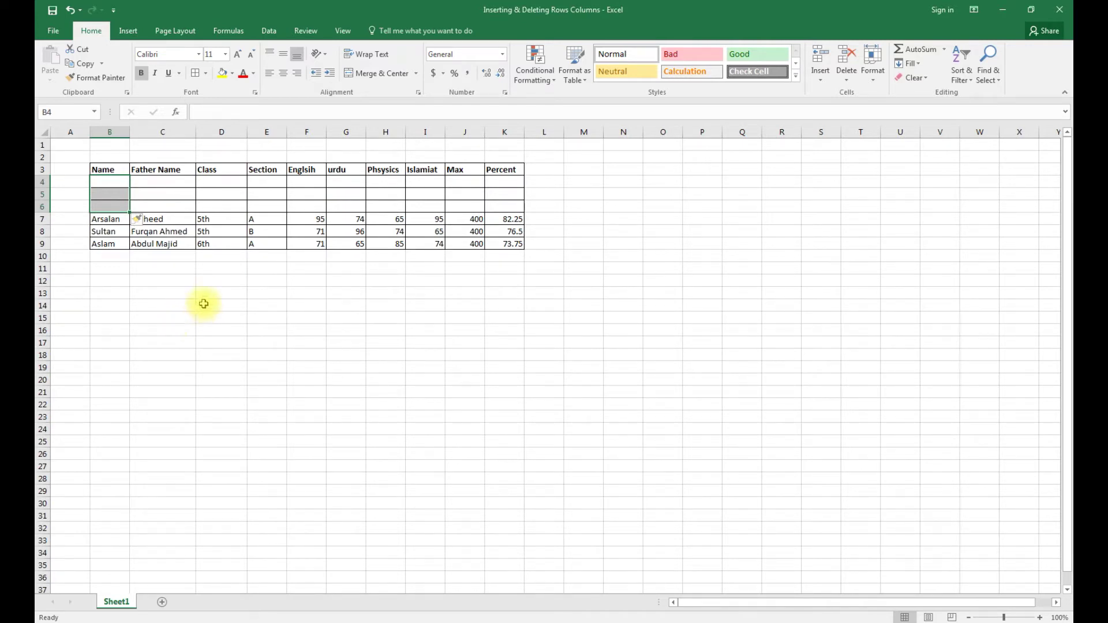
key(ctrl+z)
click(220, 277)
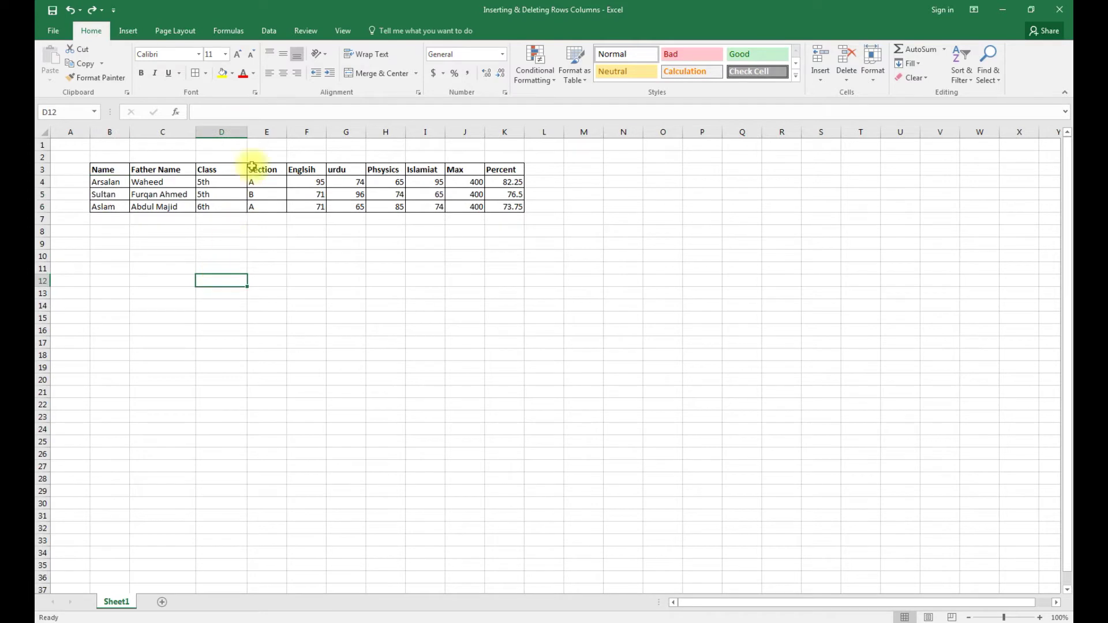
click(264, 131)
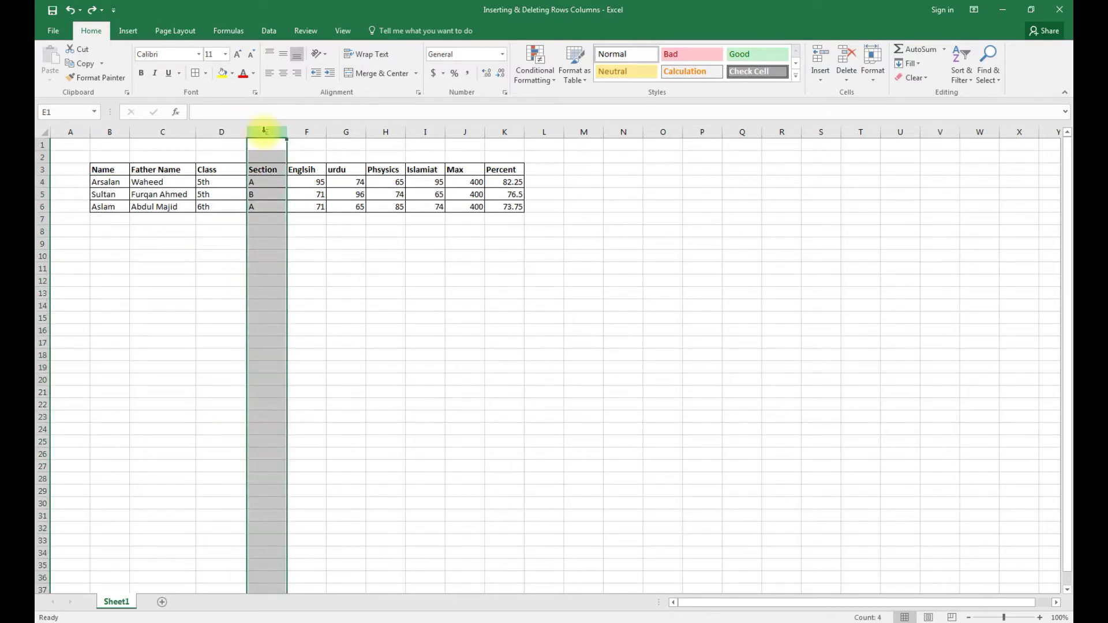
right_click(265, 132)
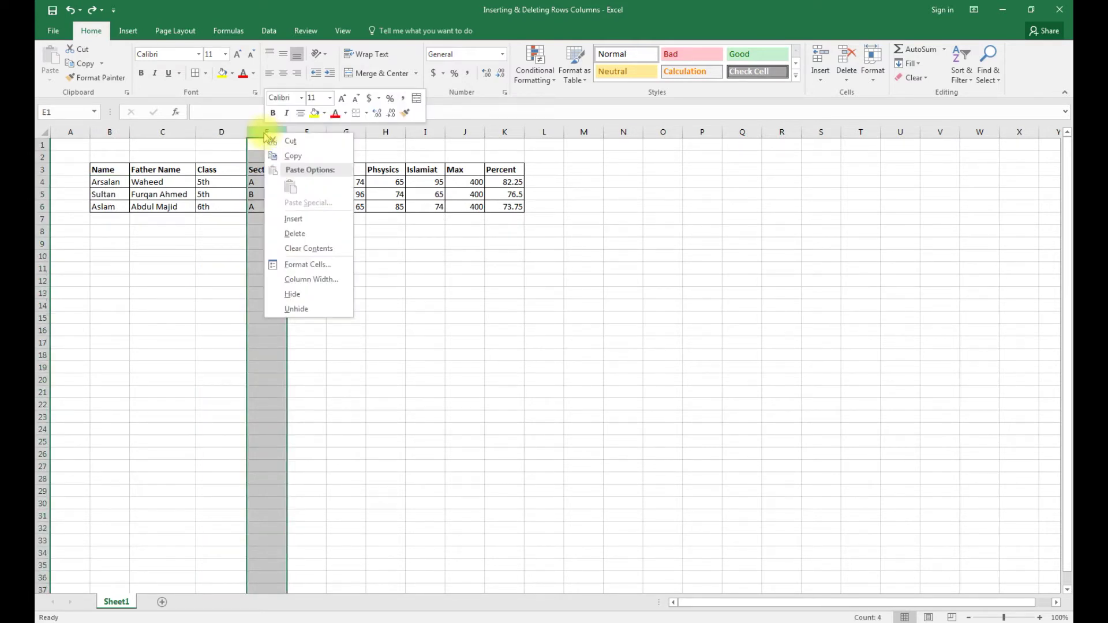
click(316, 218)
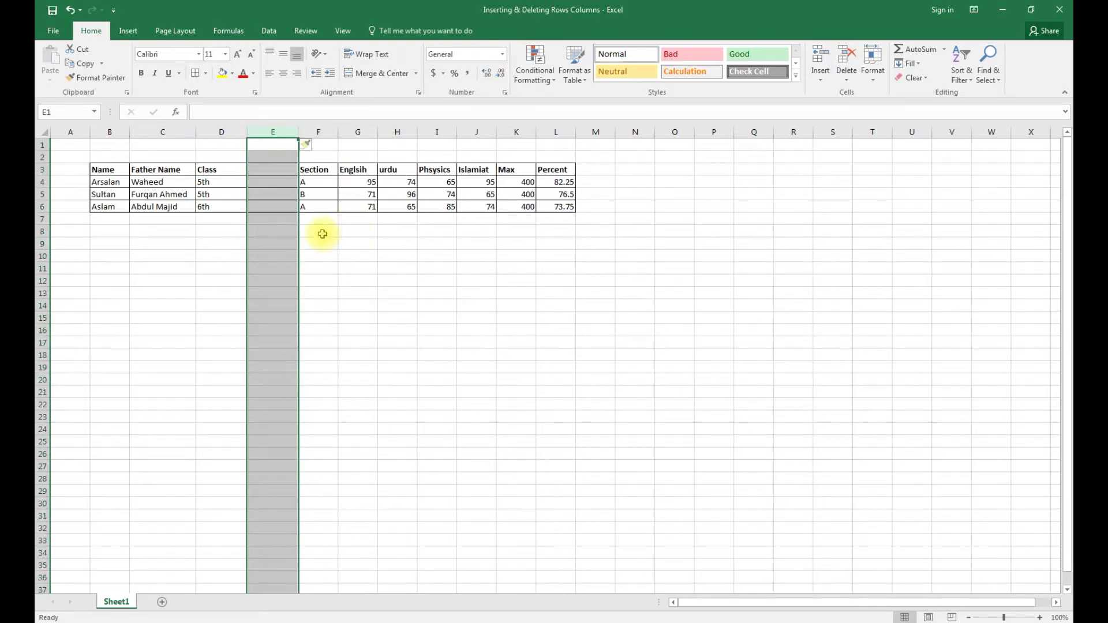
key(ctrl+z)
click(322, 264)
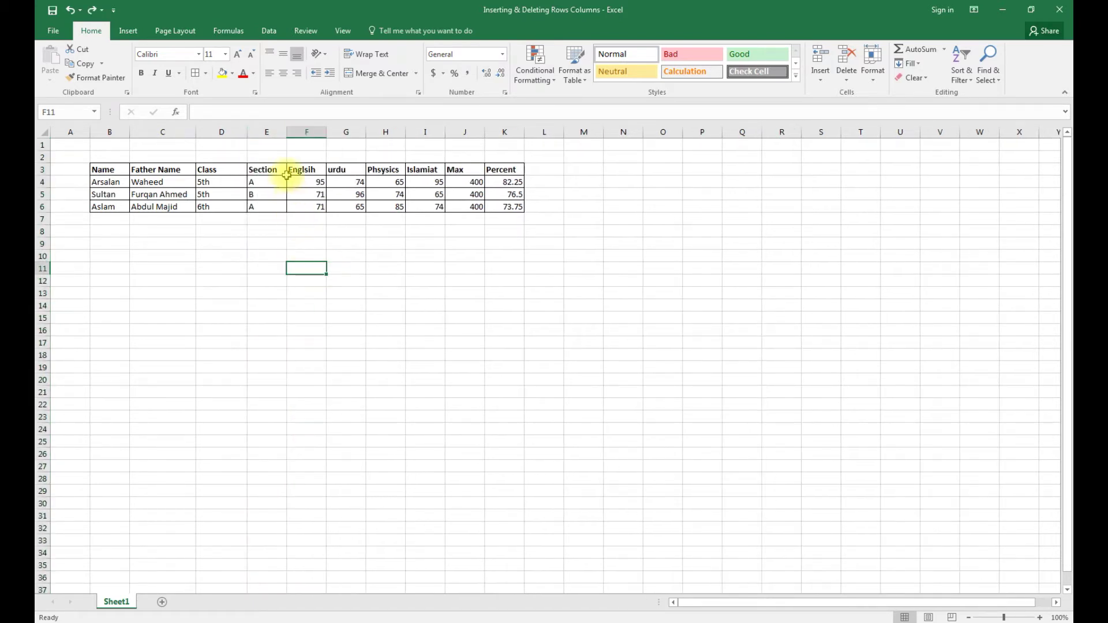
click(276, 133)
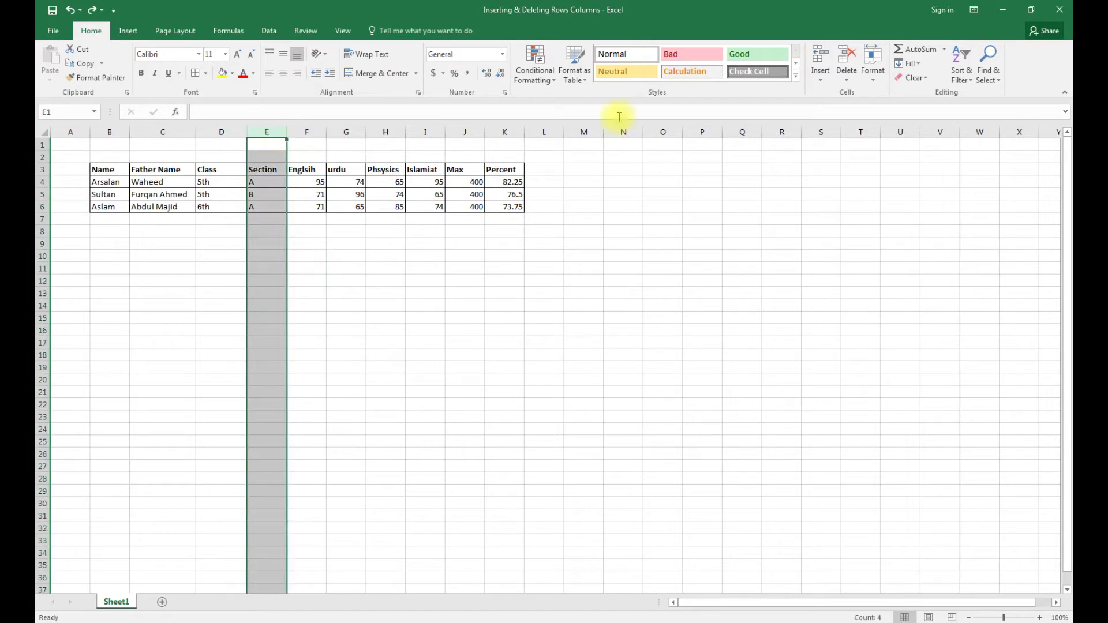
click(820, 75)
click(862, 125)
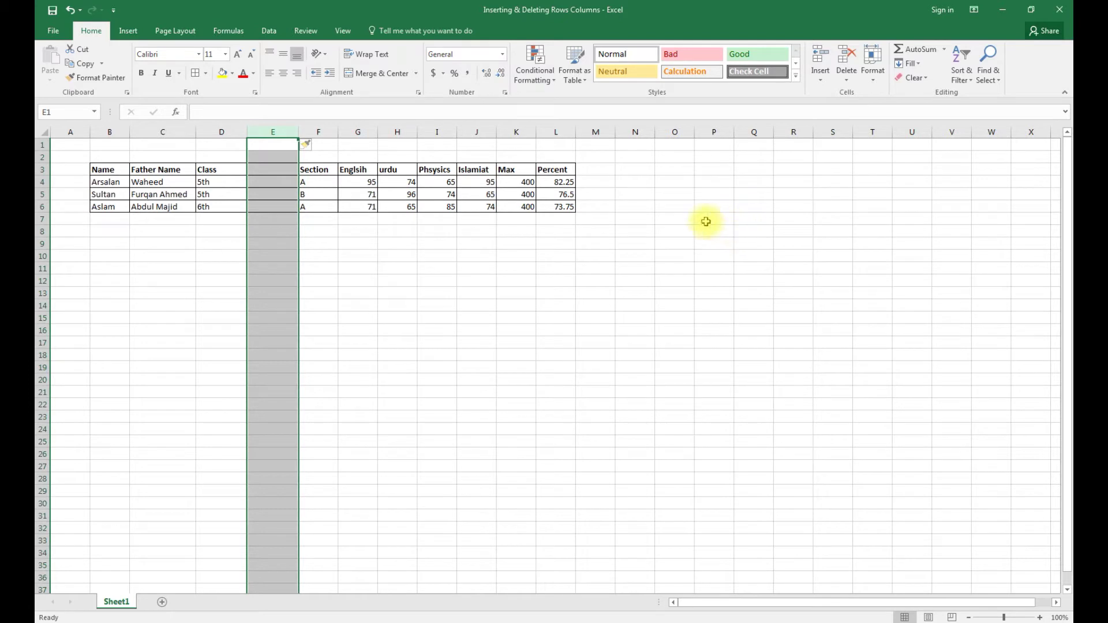
key(ctrl+z)
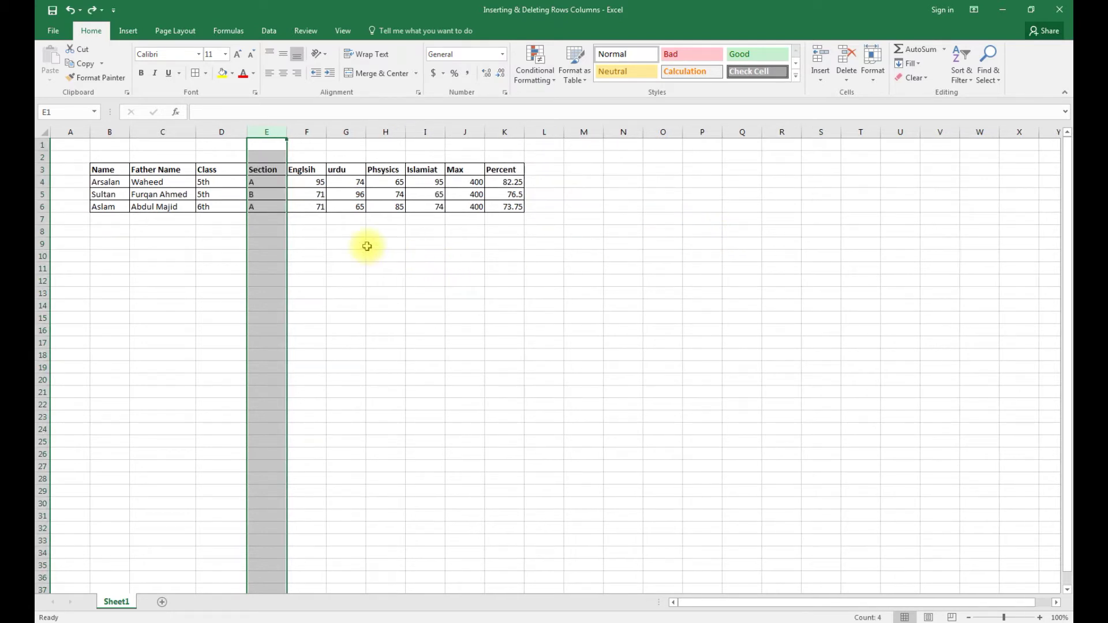
click(353, 266)
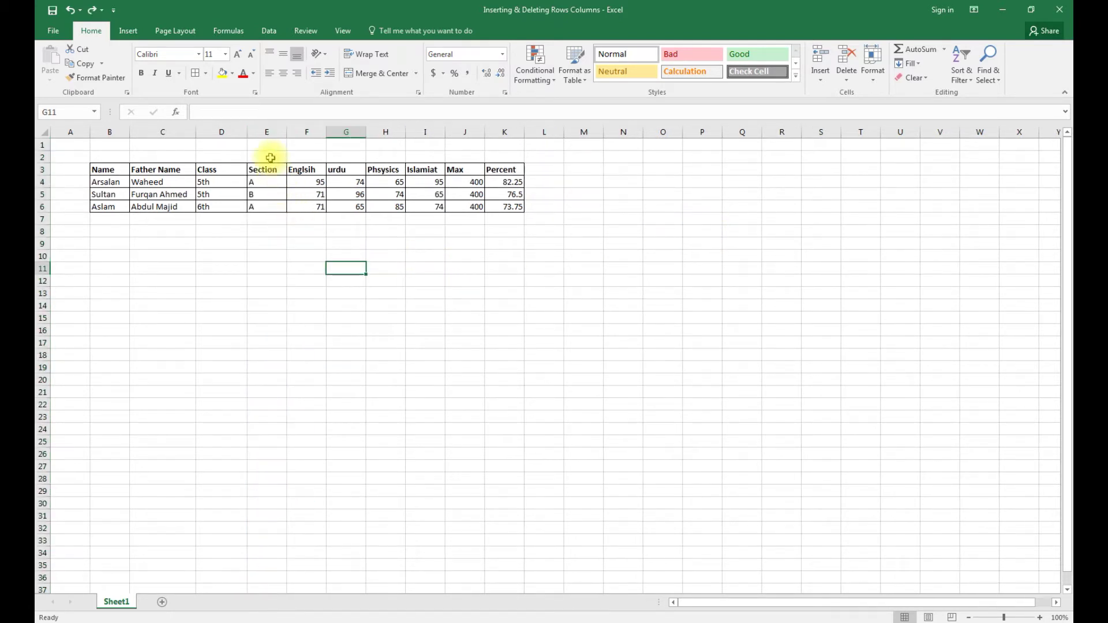
click(264, 132)
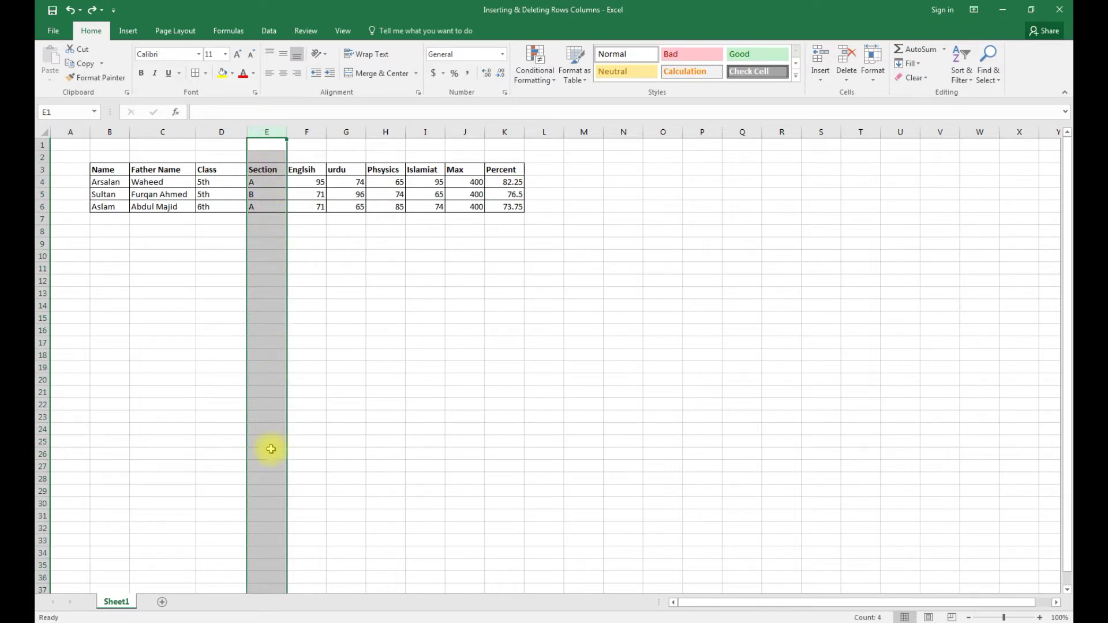
click(316, 319)
click(273, 167)
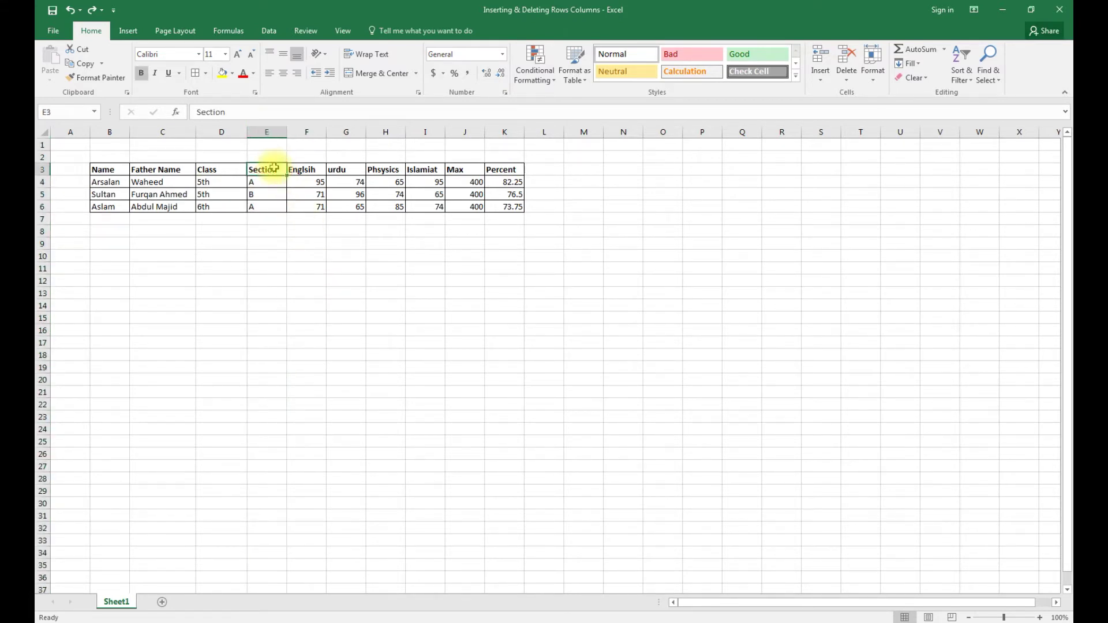
click(820, 79)
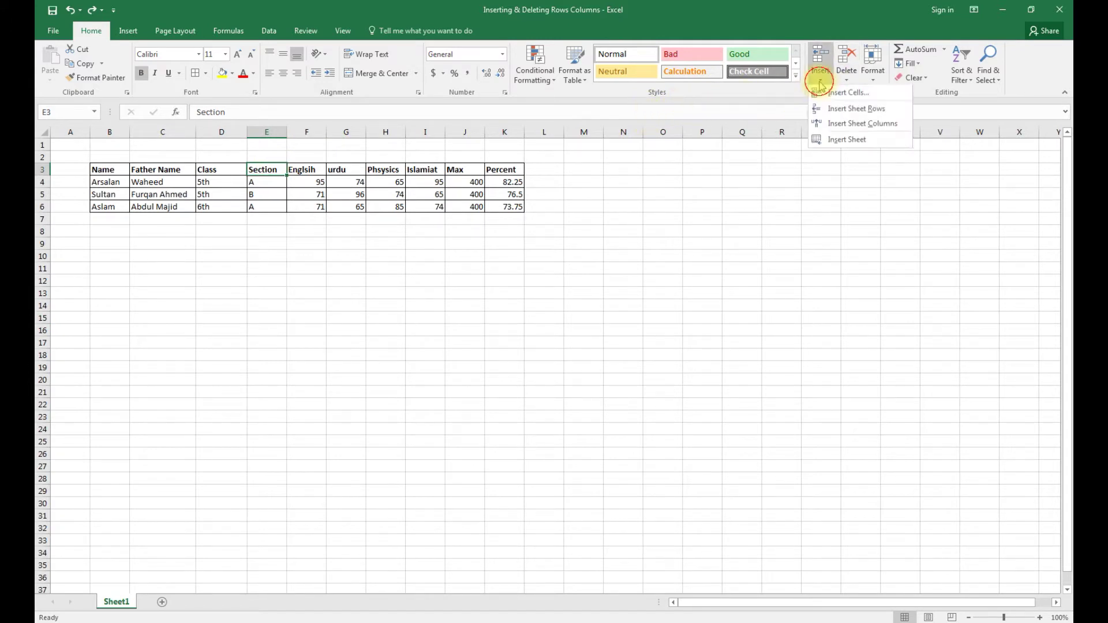
click(872, 125)
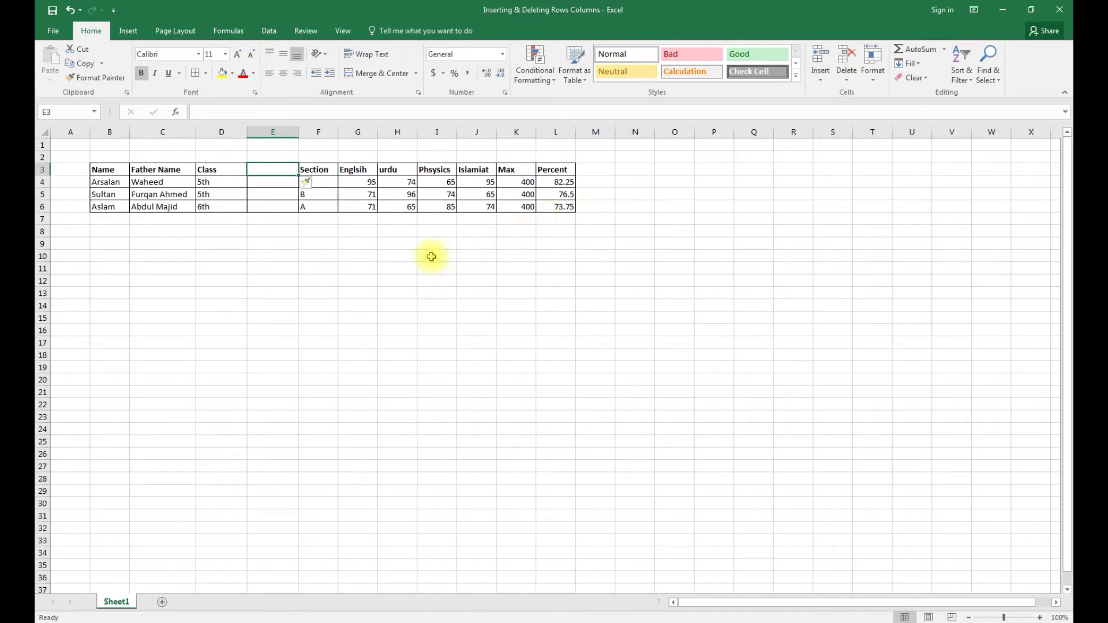
key(ctrl+z)
click(375, 268)
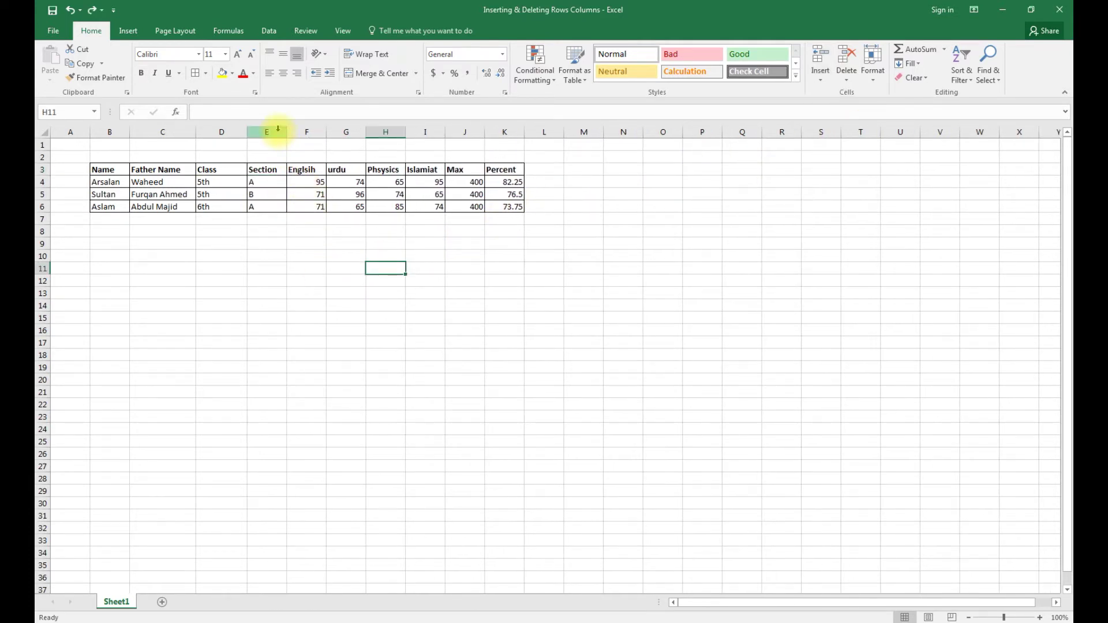
click(278, 131)
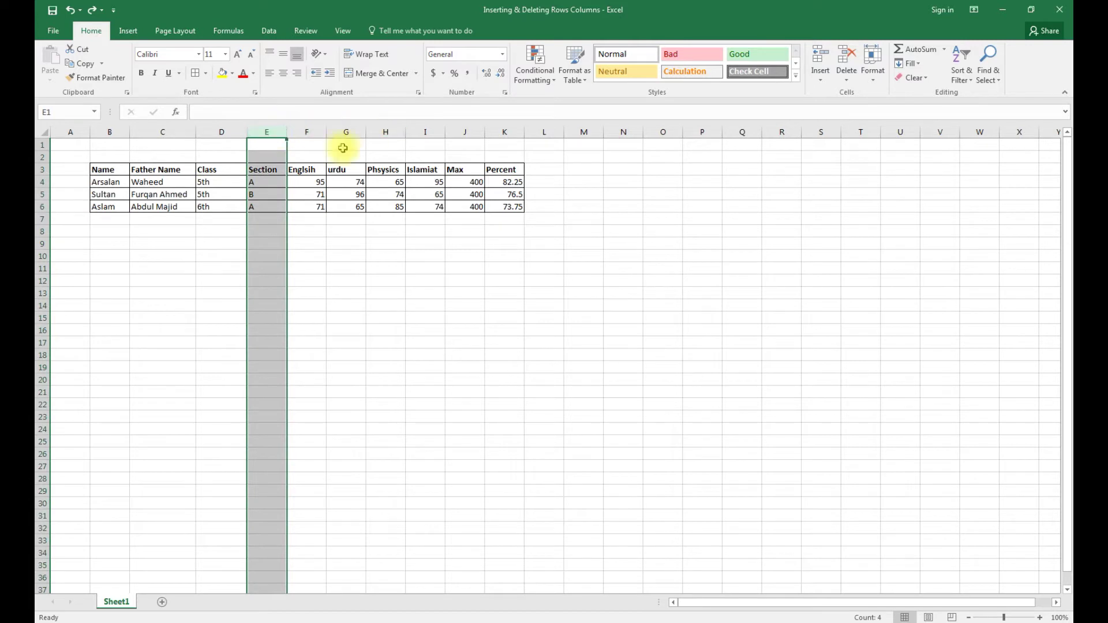
right_click(279, 154)
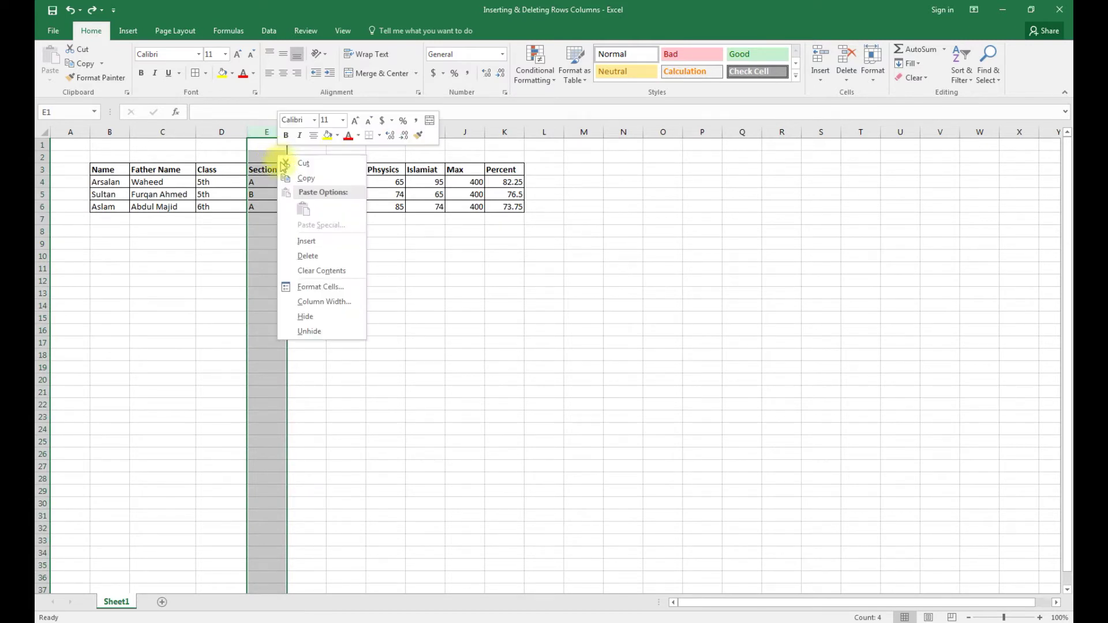
click(323, 240)
key(ctrl+z)
click(364, 251)
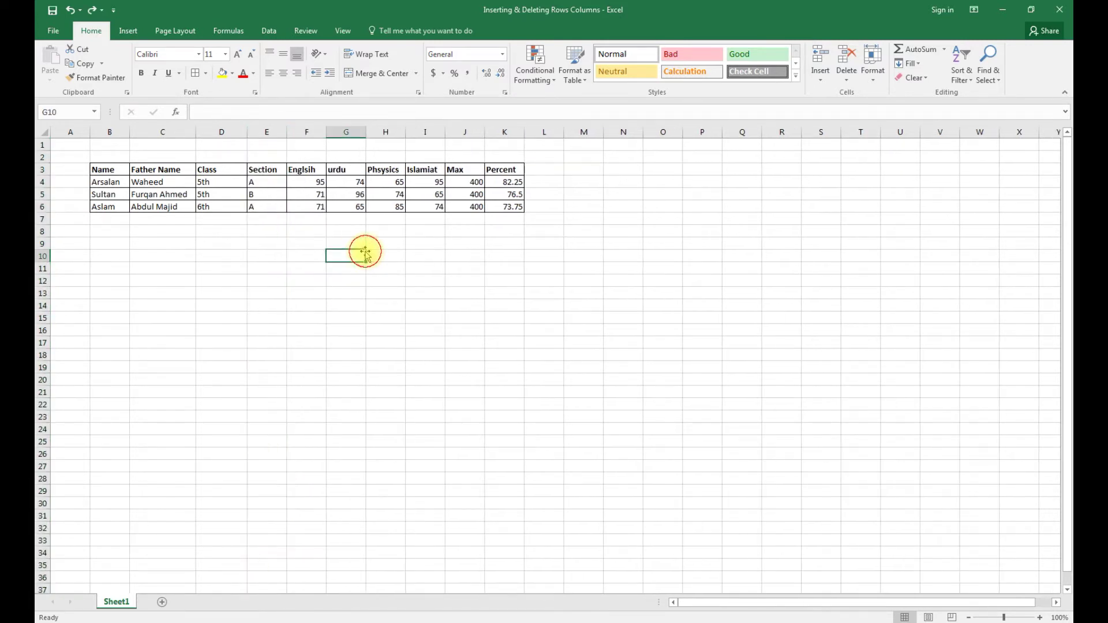
click(271, 169)
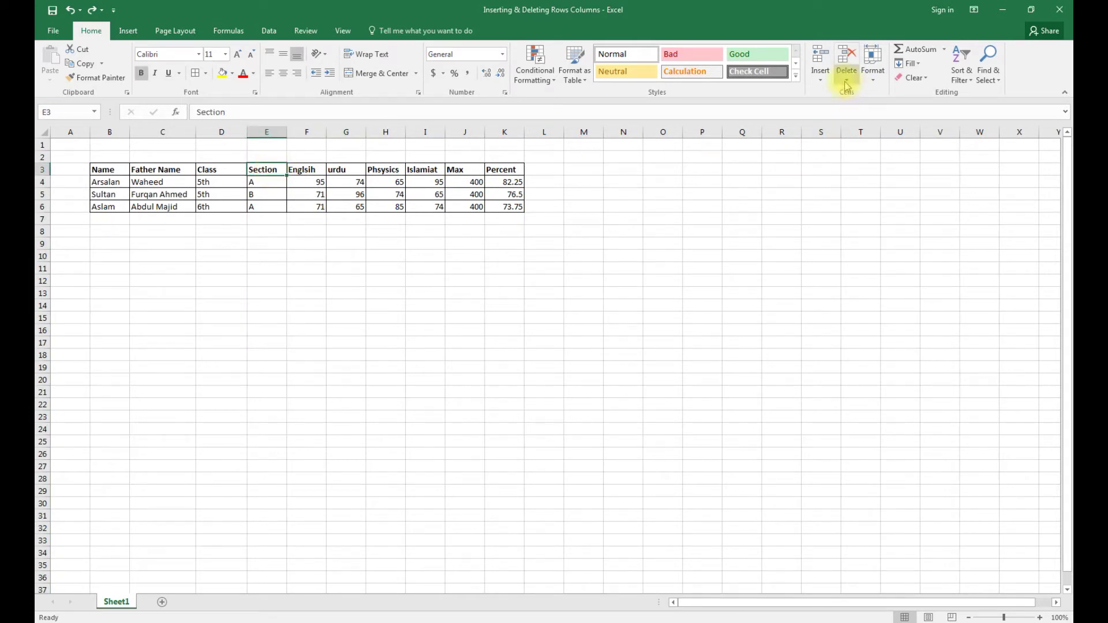
click(821, 81)
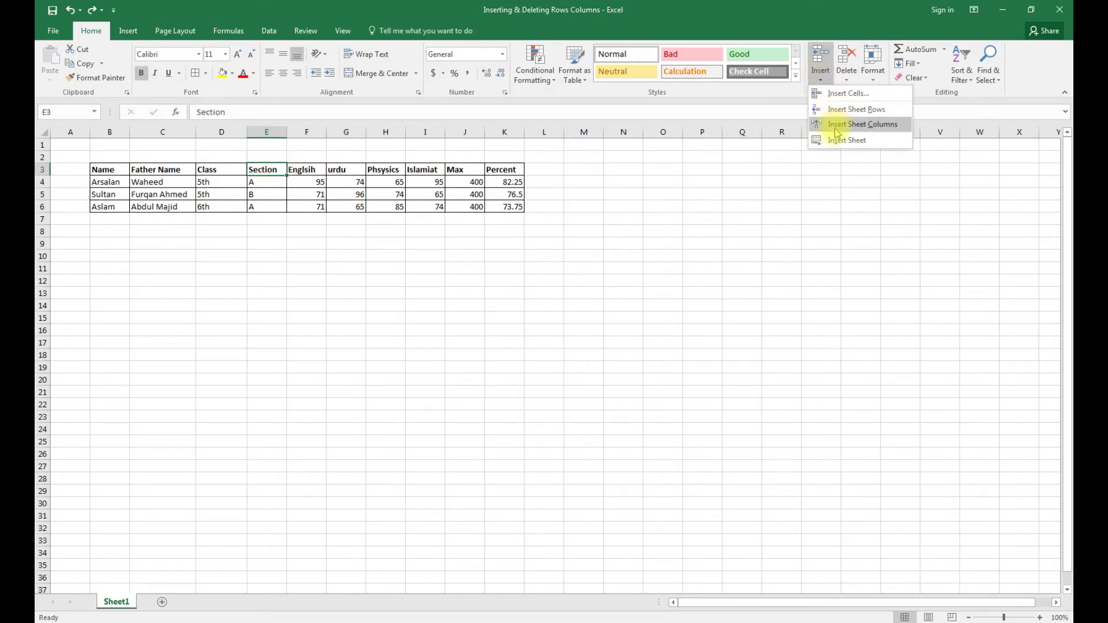
key(Escape)
click(268, 135)
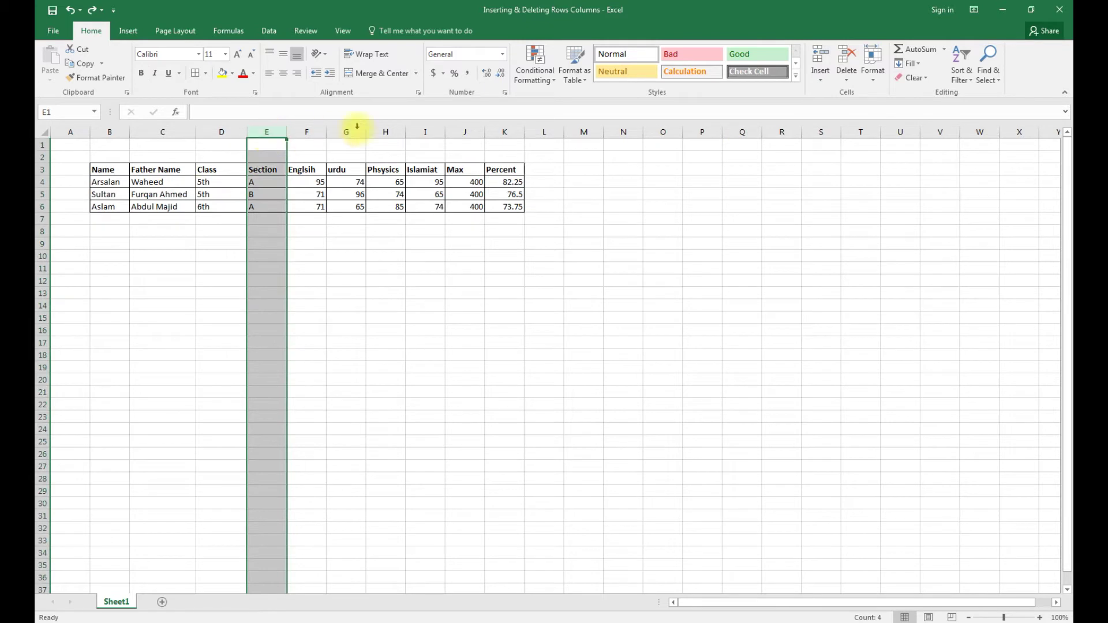
click(821, 78)
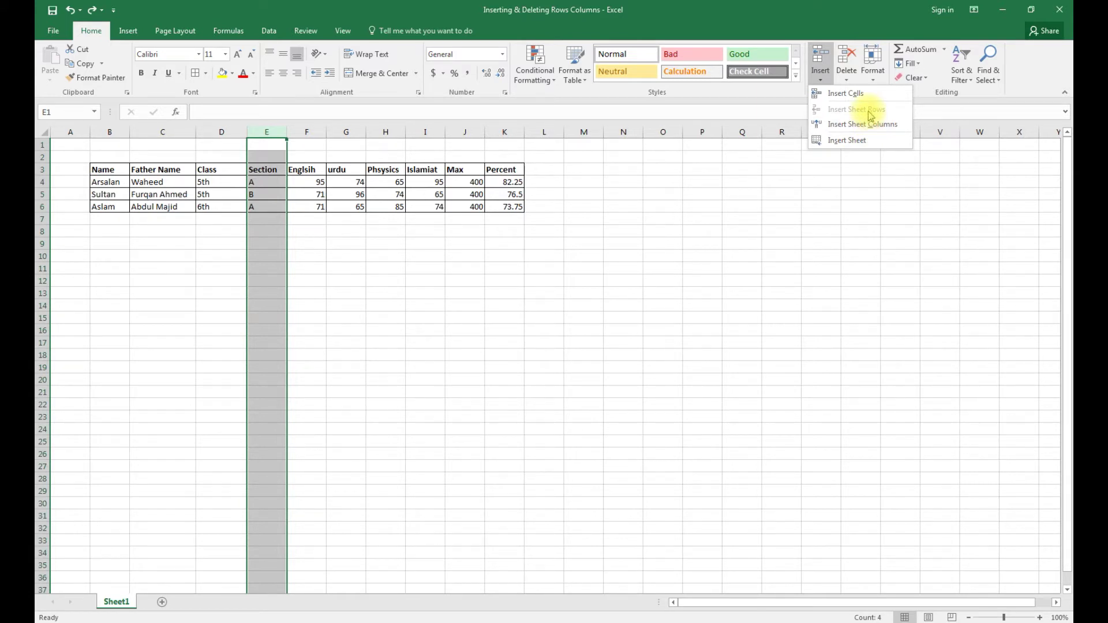
click(531, 277)
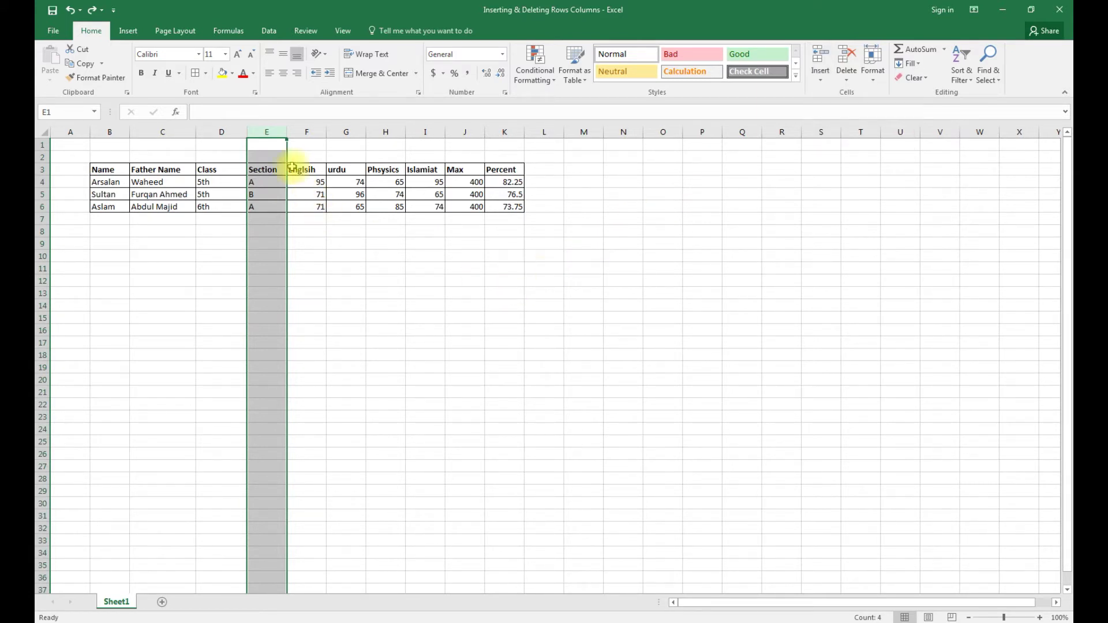
click(269, 169)
click(820, 75)
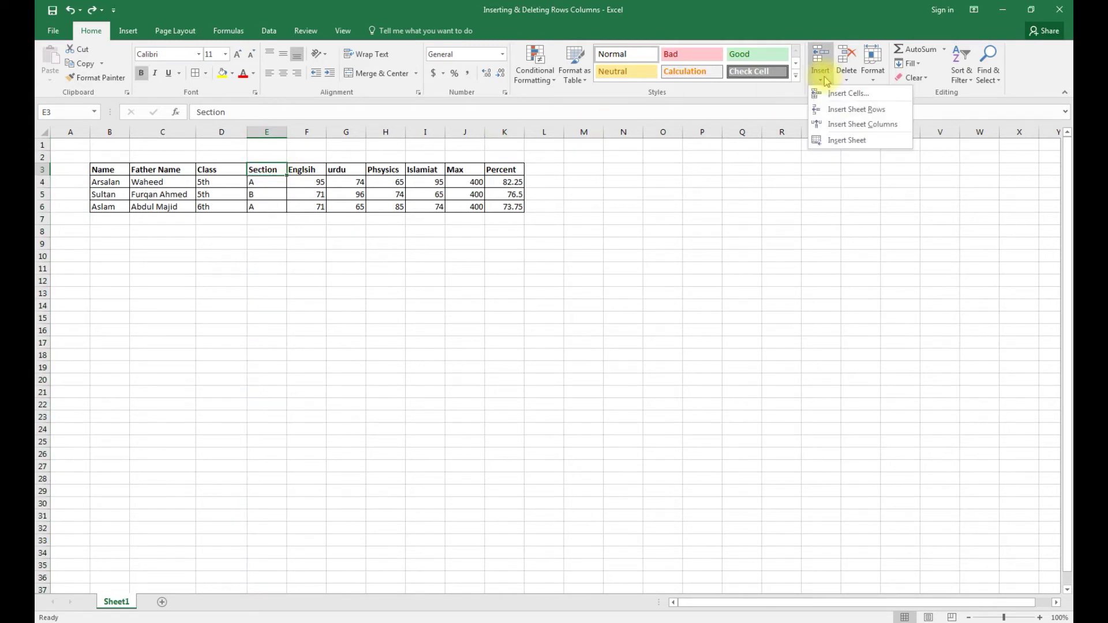
click(284, 229)
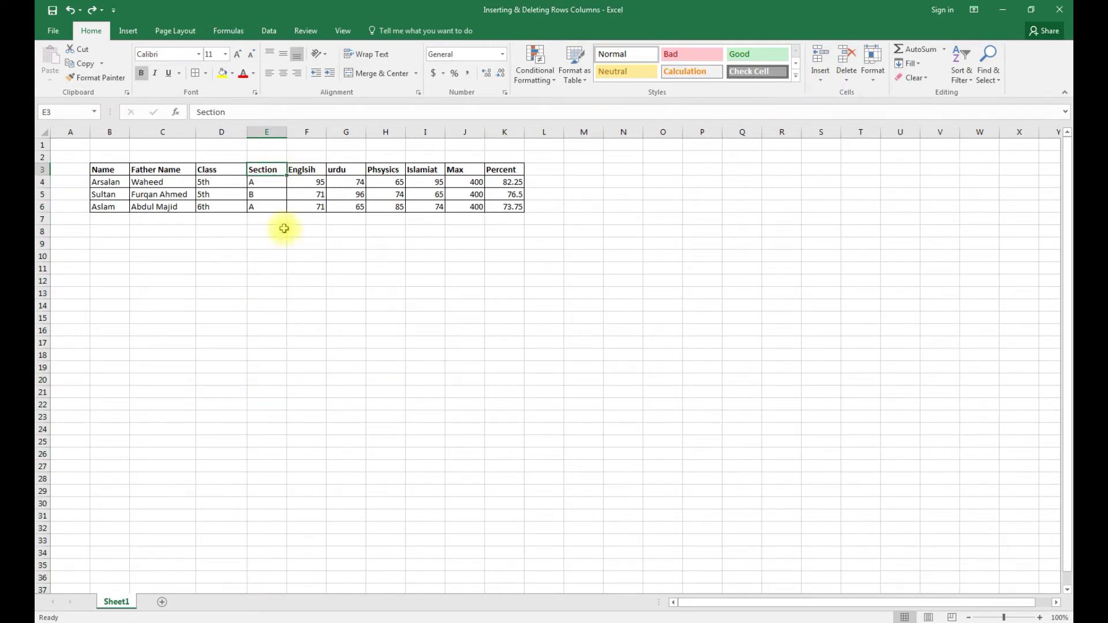
Step: Open the Insert options for cell E3, then cancel without inserting anything
right_click(276, 170)
click(346, 272)
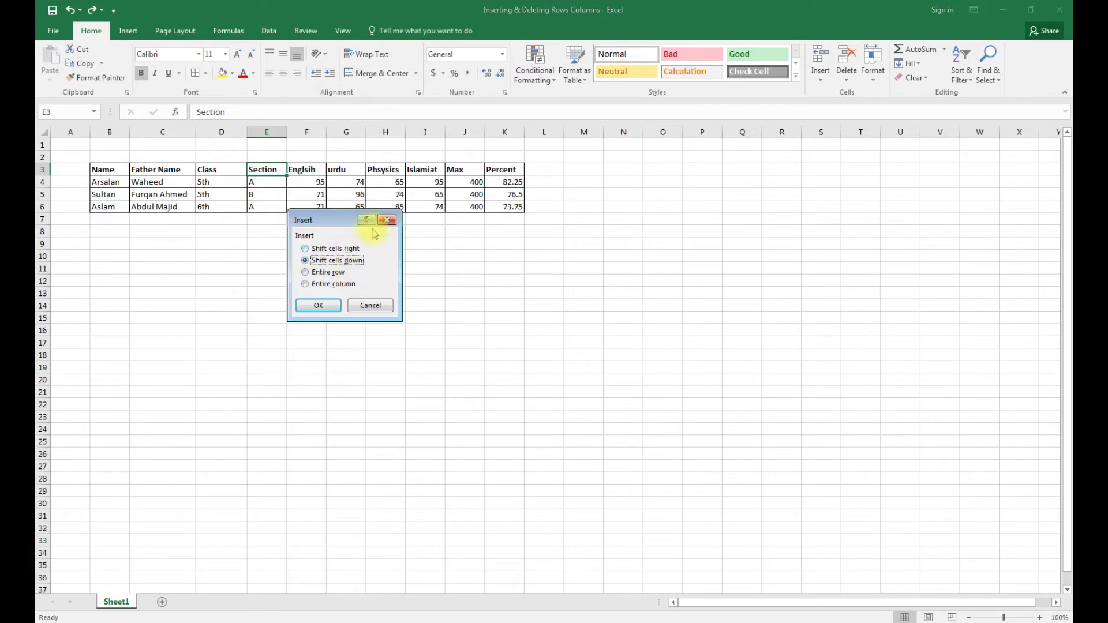
click(329, 272)
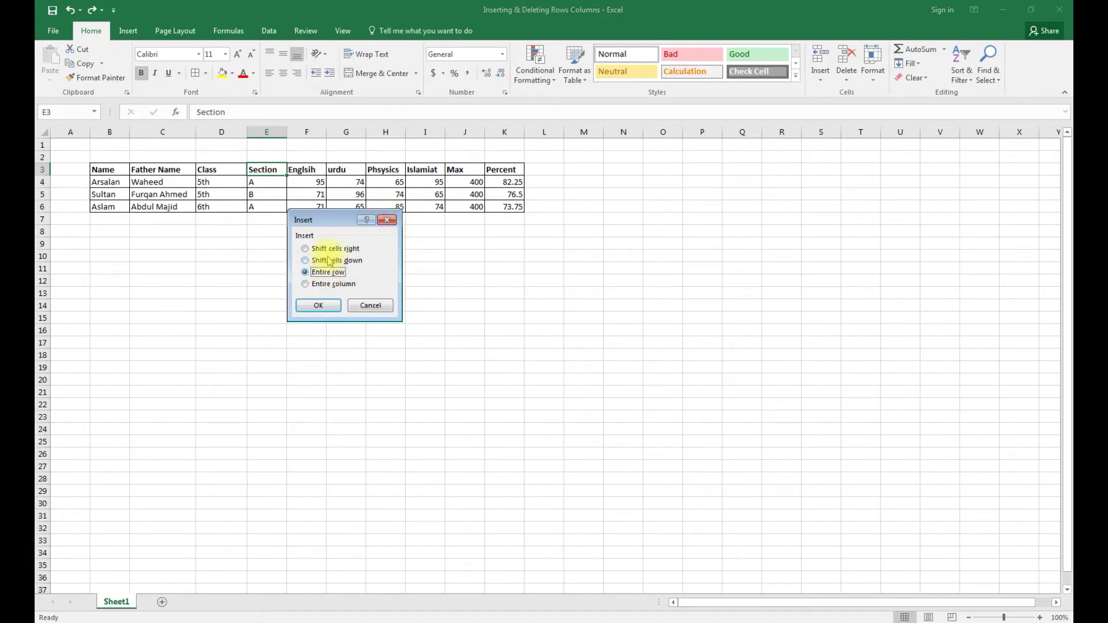
click(363, 305)
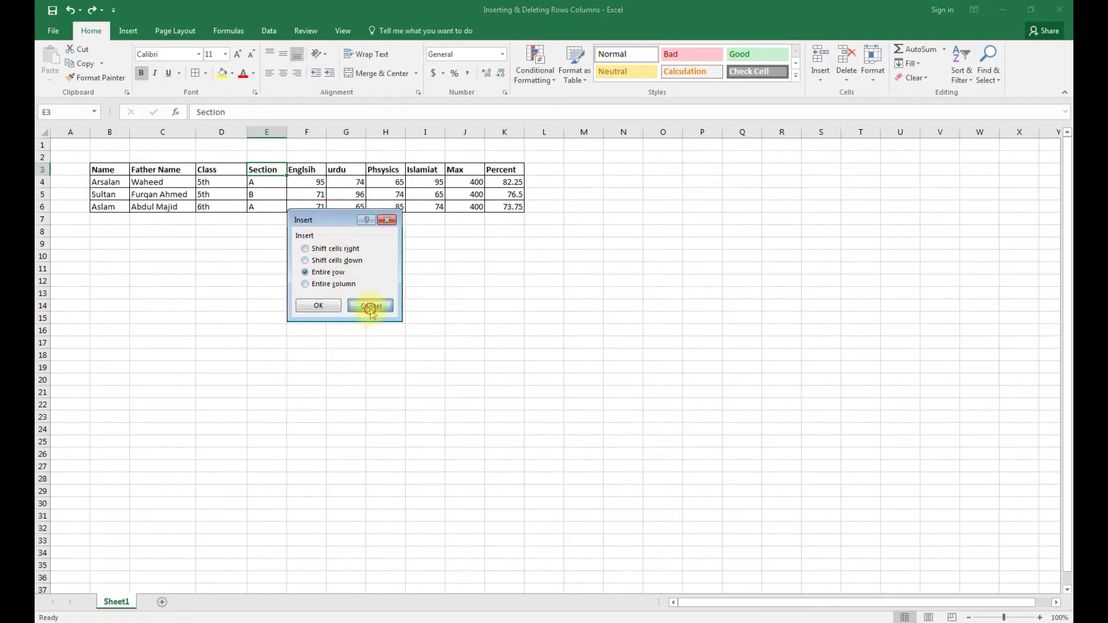
Step: Insert a blank column before Section, then undo it so Section returns to column E
click(267, 132)
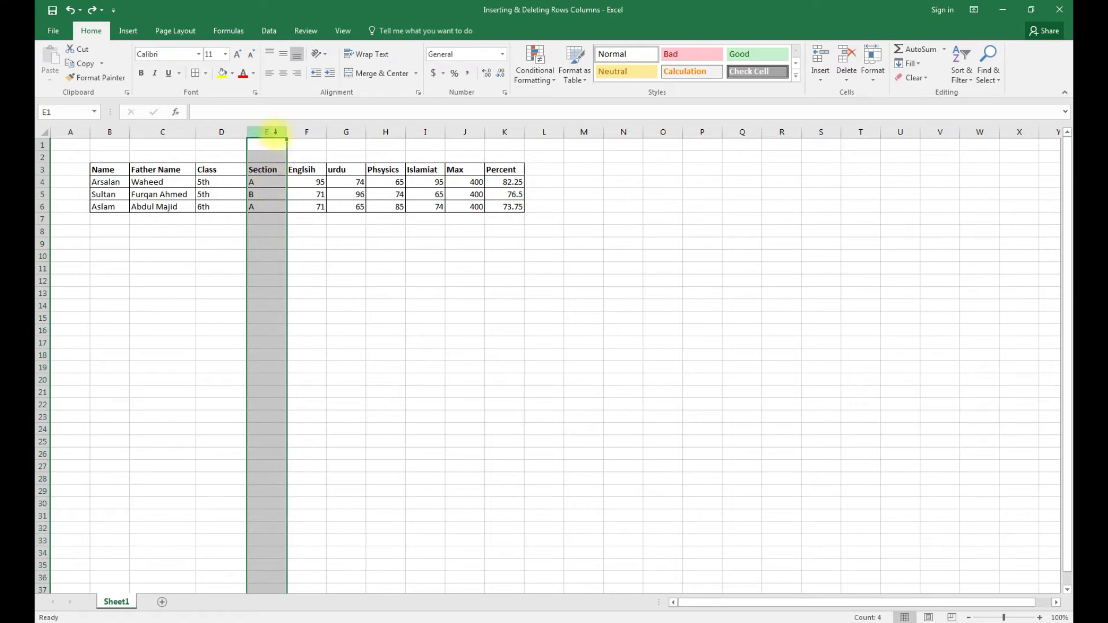
click(276, 133)
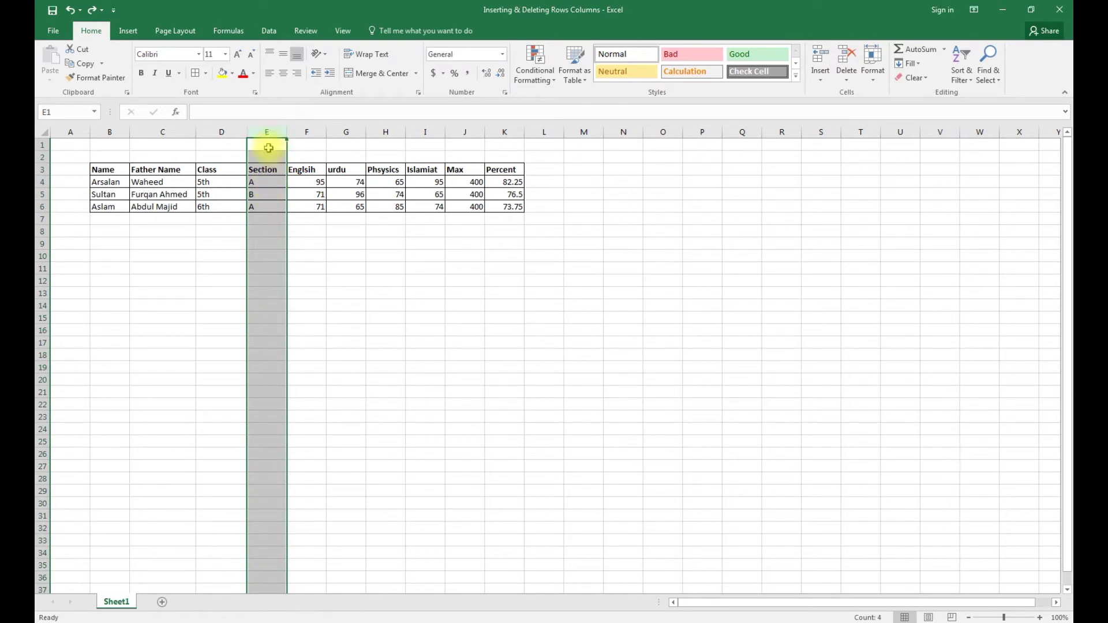
right_click(263, 178)
click(312, 260)
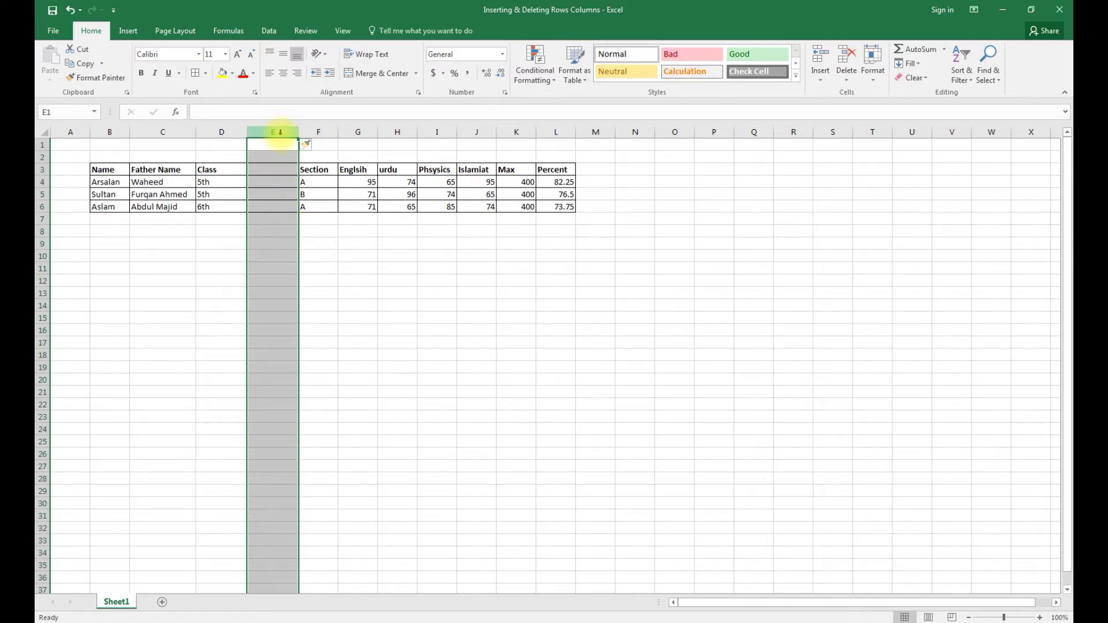
key(ctrl+z)
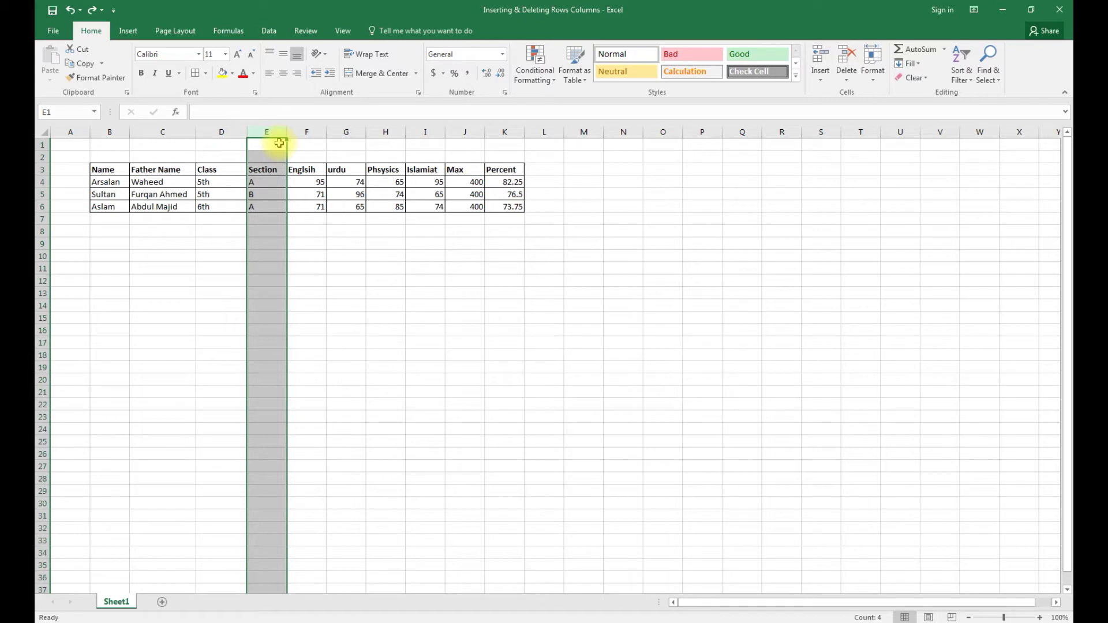
click(339, 230)
click(275, 181)
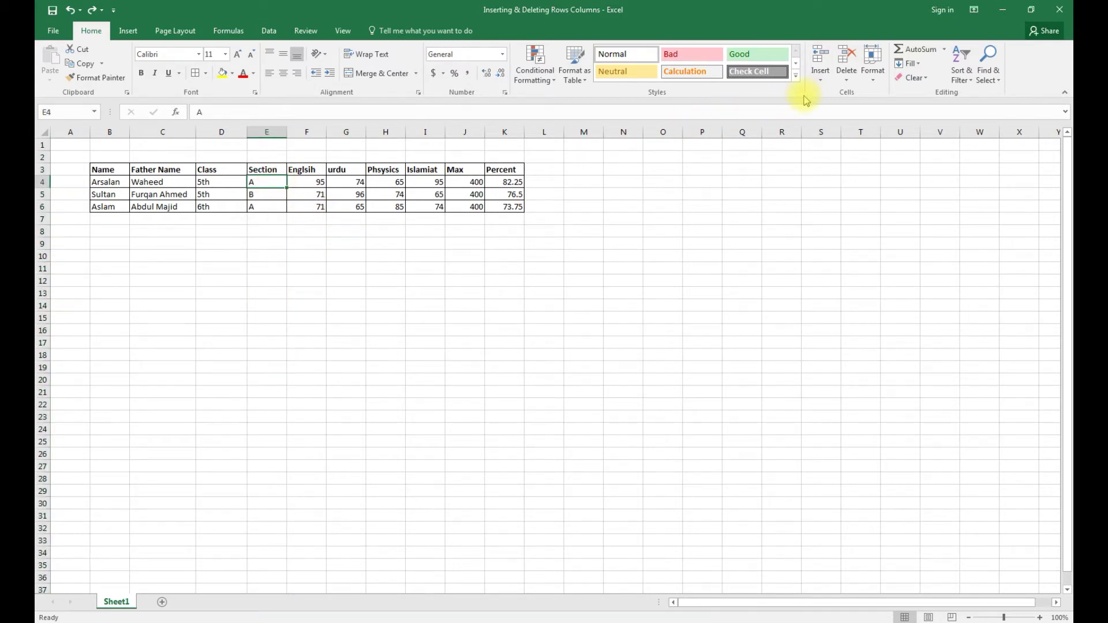
click(373, 329)
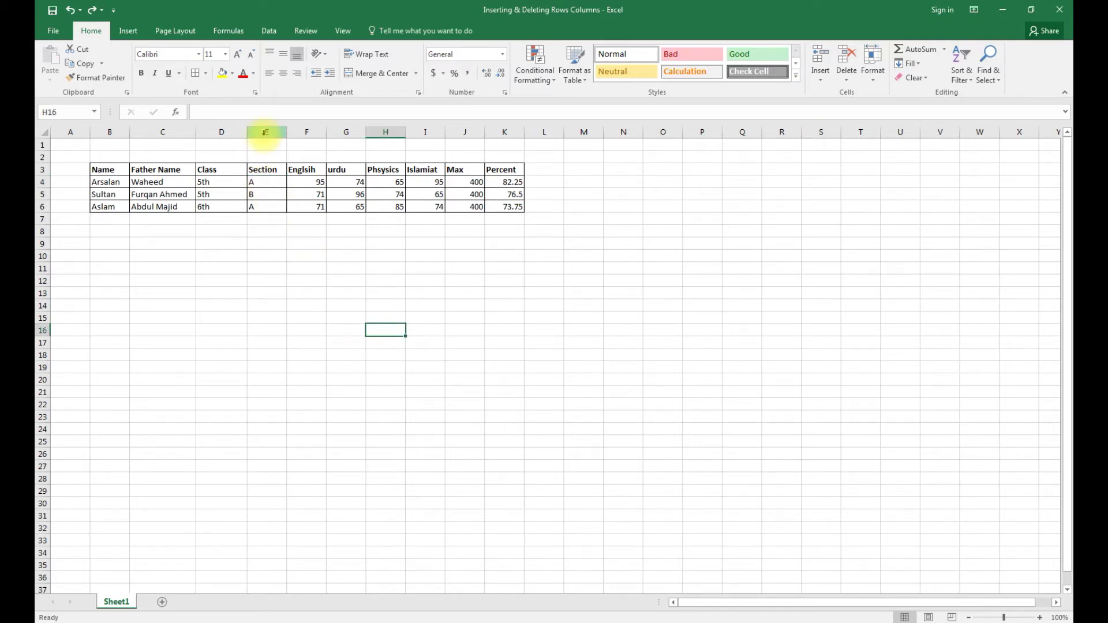
click(292, 281)
click(266, 172)
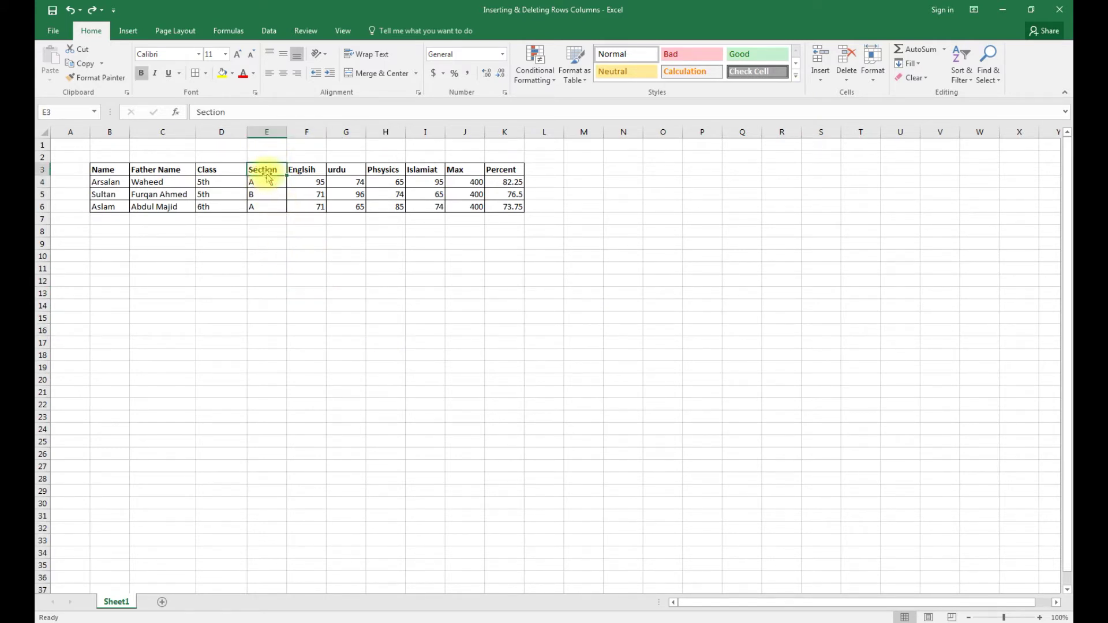
right_click(270, 174)
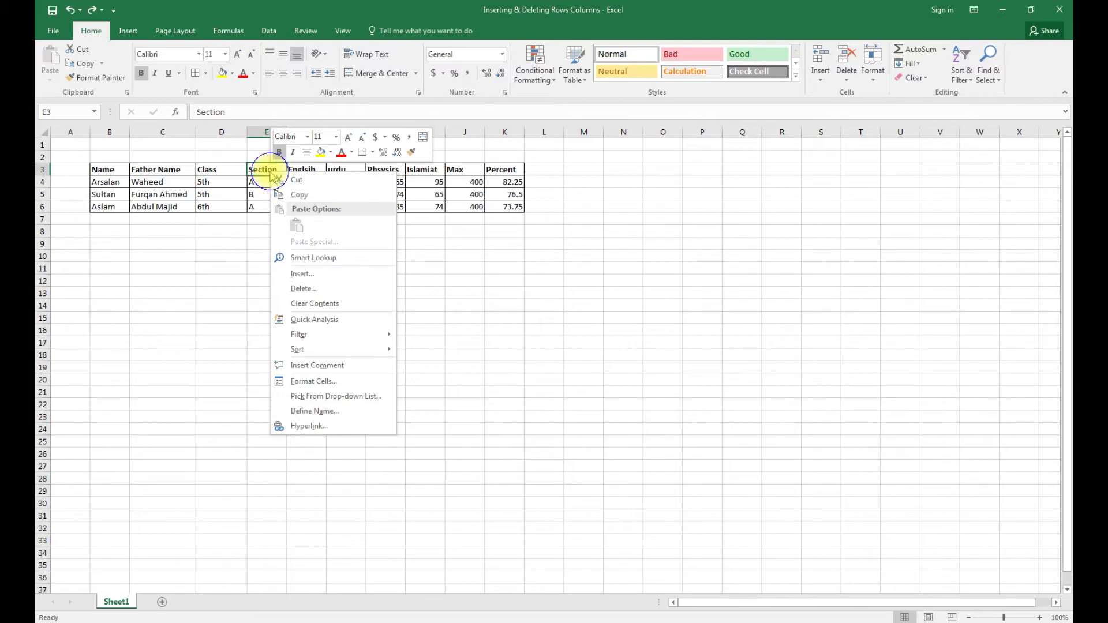
click(344, 288)
click(343, 296)
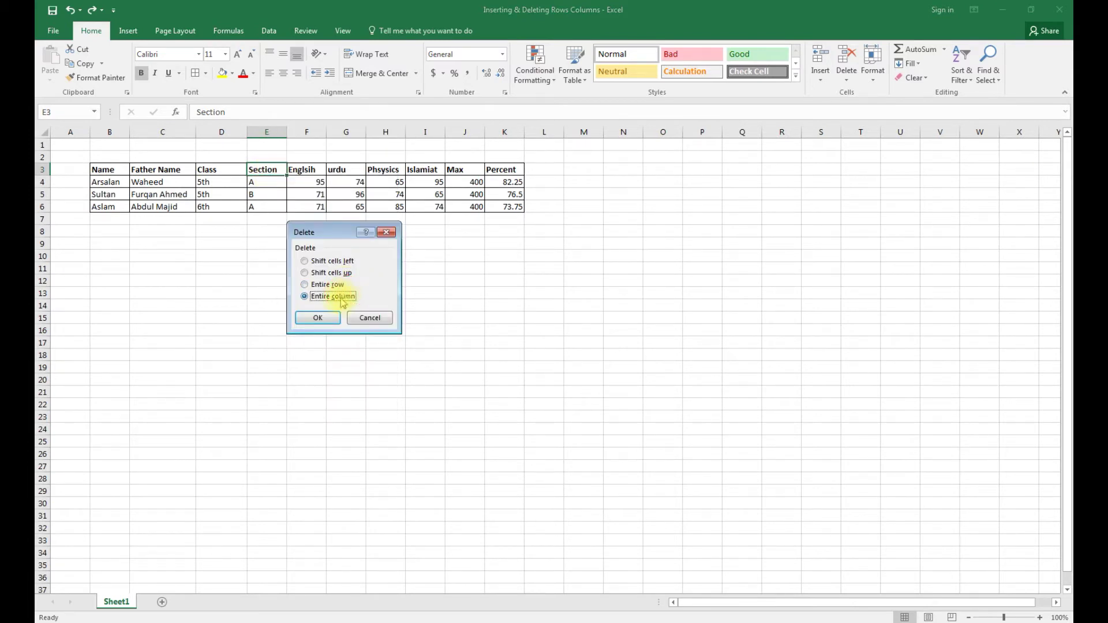
click(319, 317)
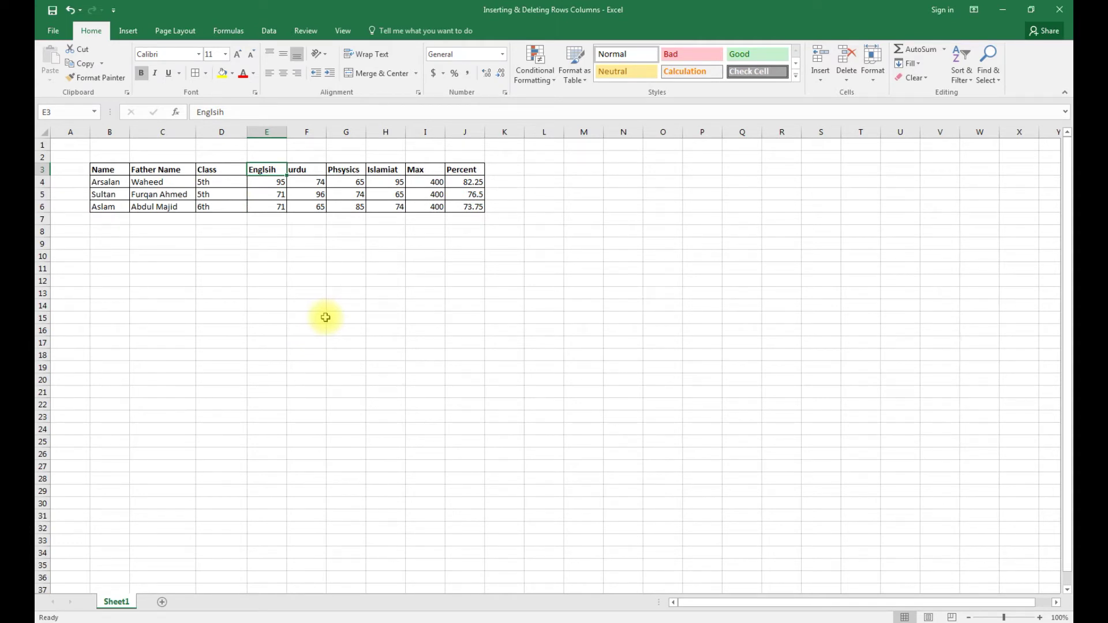
key(ctrl+z)
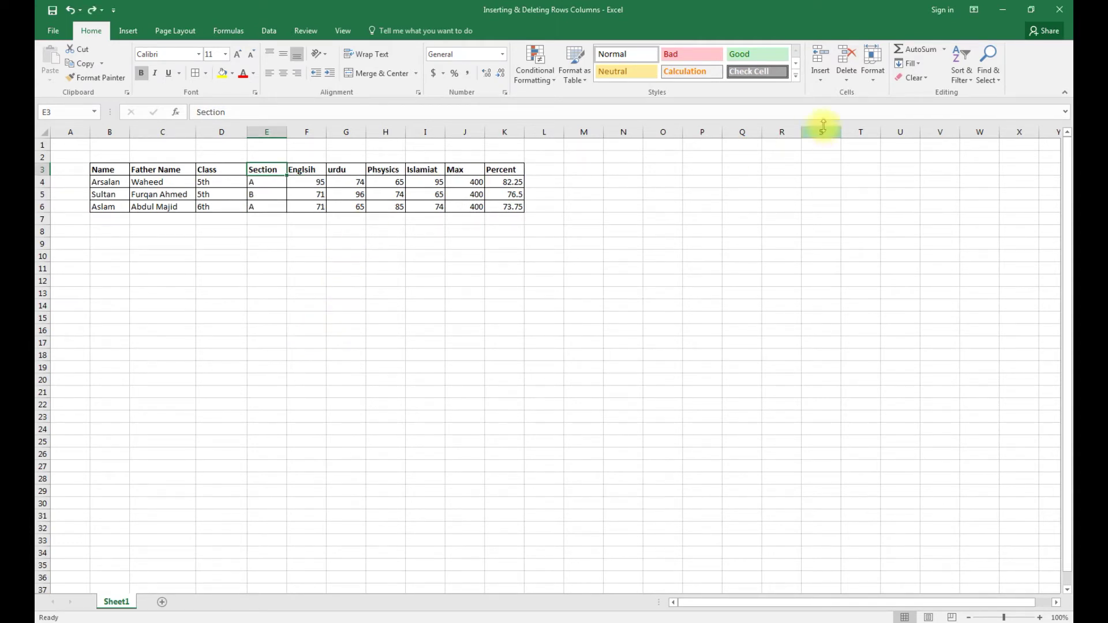
click(847, 81)
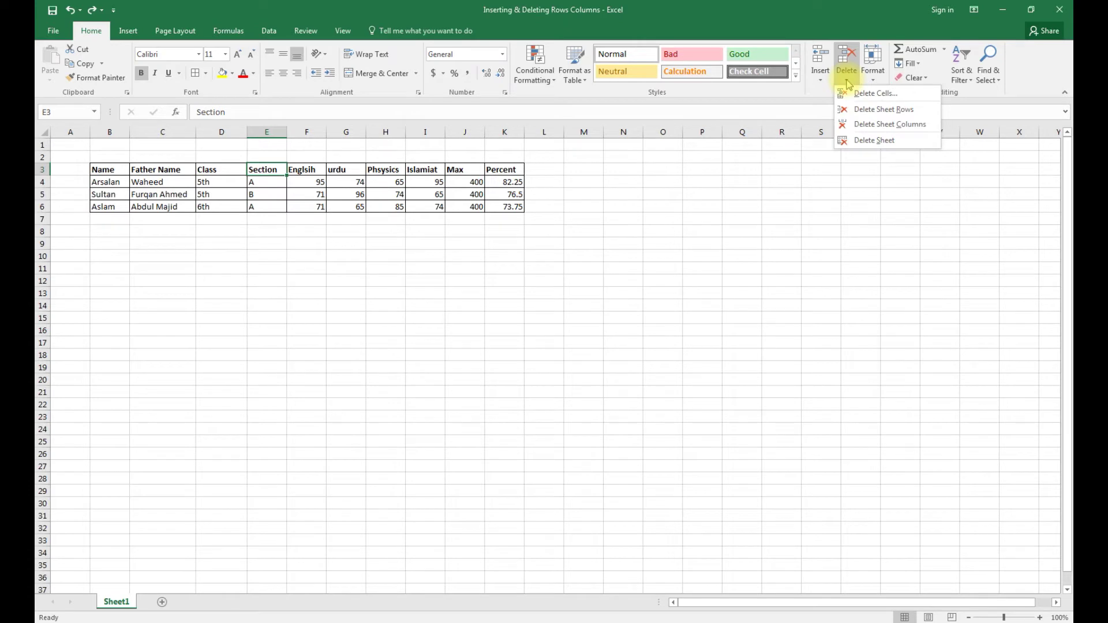
click(901, 123)
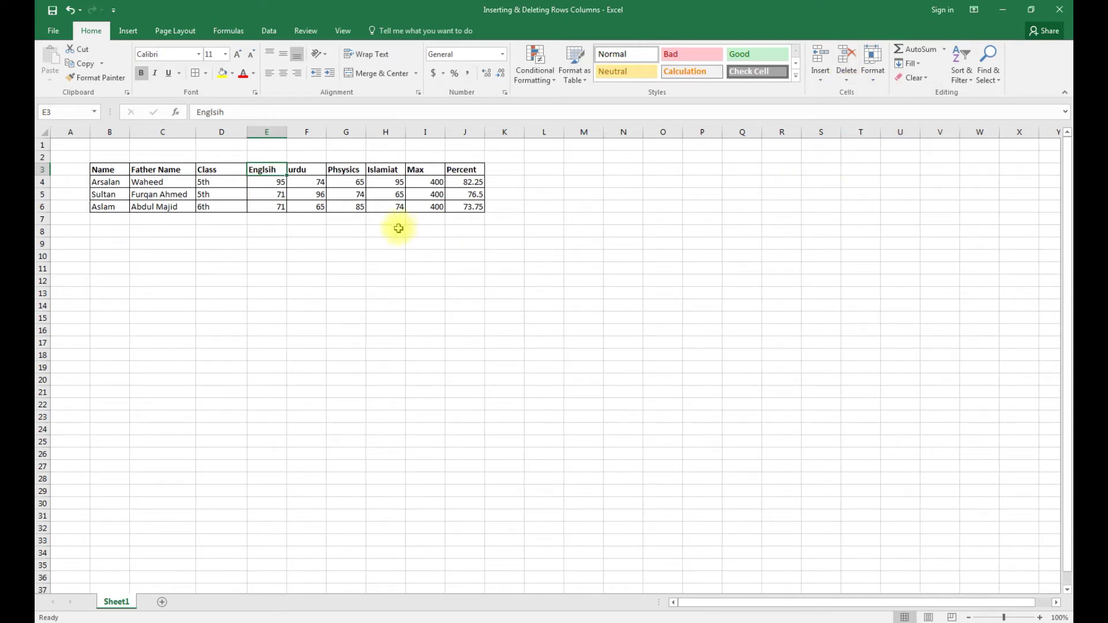
key(ctrl+z)
click(331, 263)
drag(277, 131, 314, 132)
click(329, 275)
click(269, 169)
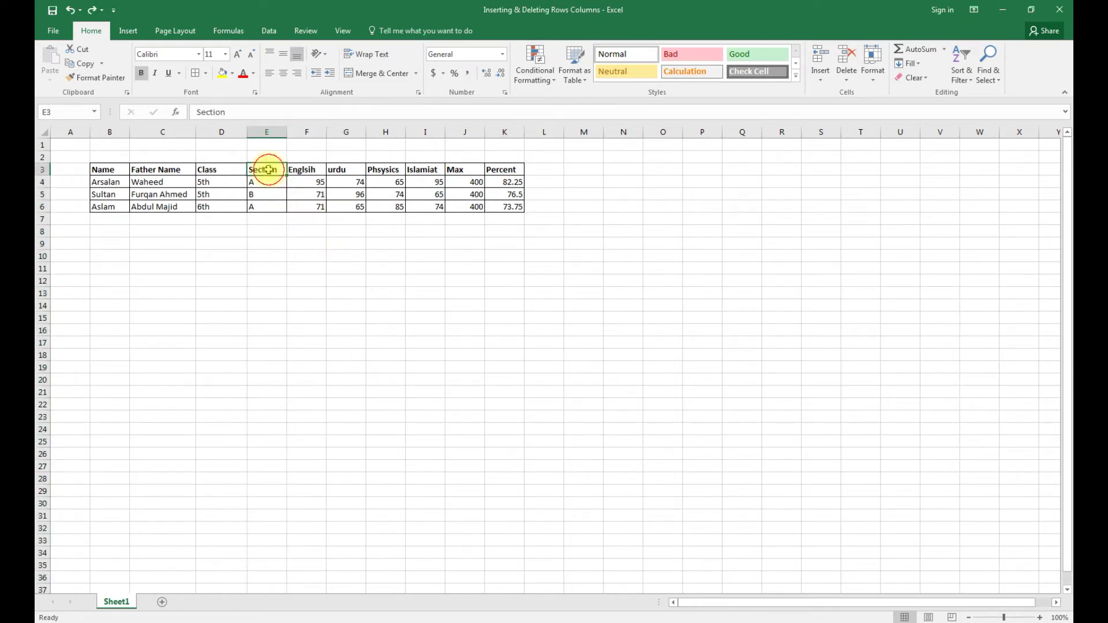
ctrl+click(349, 168)
ctrl+click(400, 169)
click(385, 243)
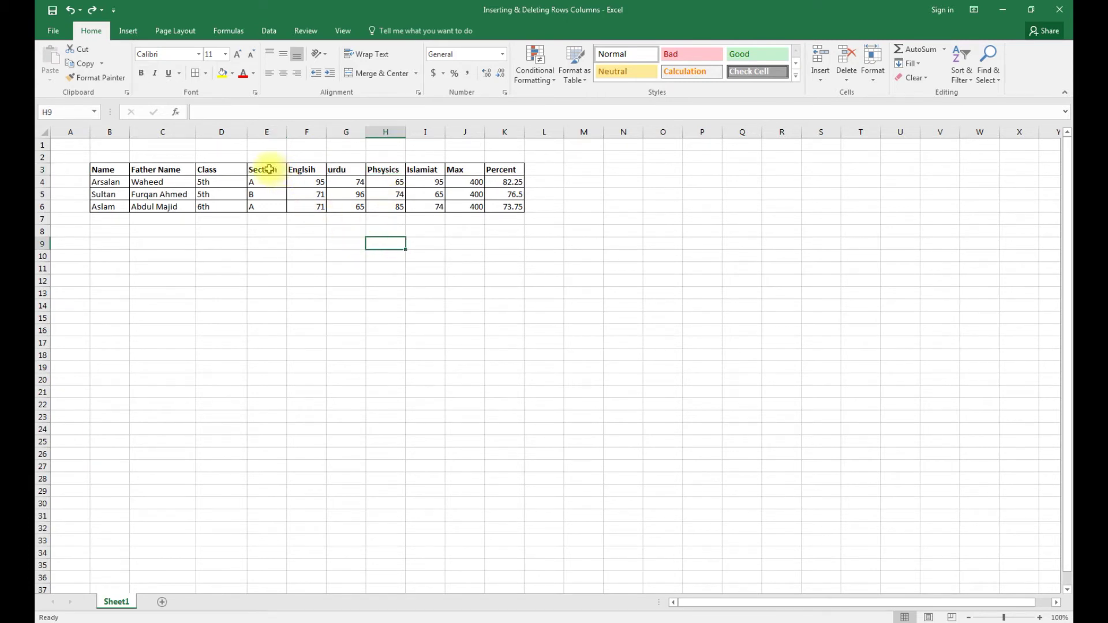
drag(265, 170, 346, 171)
click(330, 266)
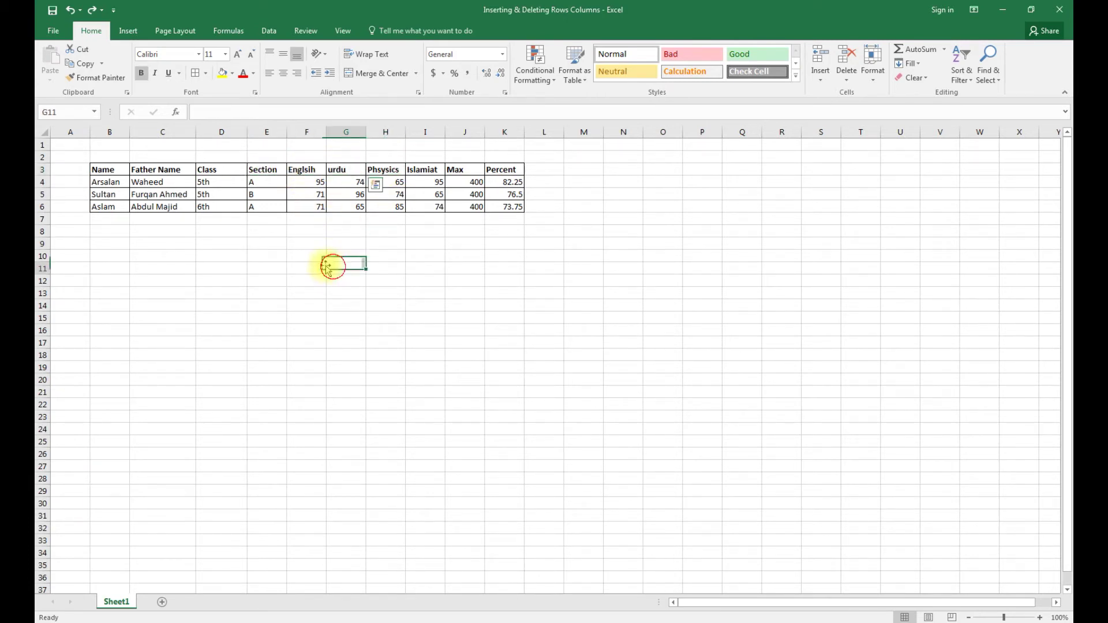
click(234, 169)
ctrl+click(275, 166)
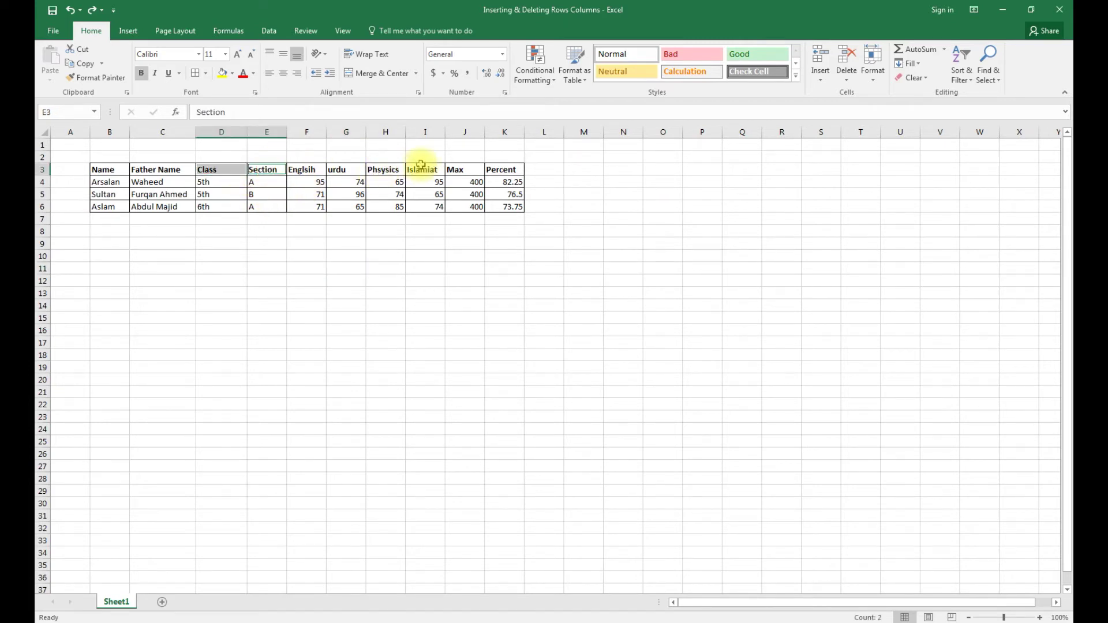
ctrl+click(465, 168)
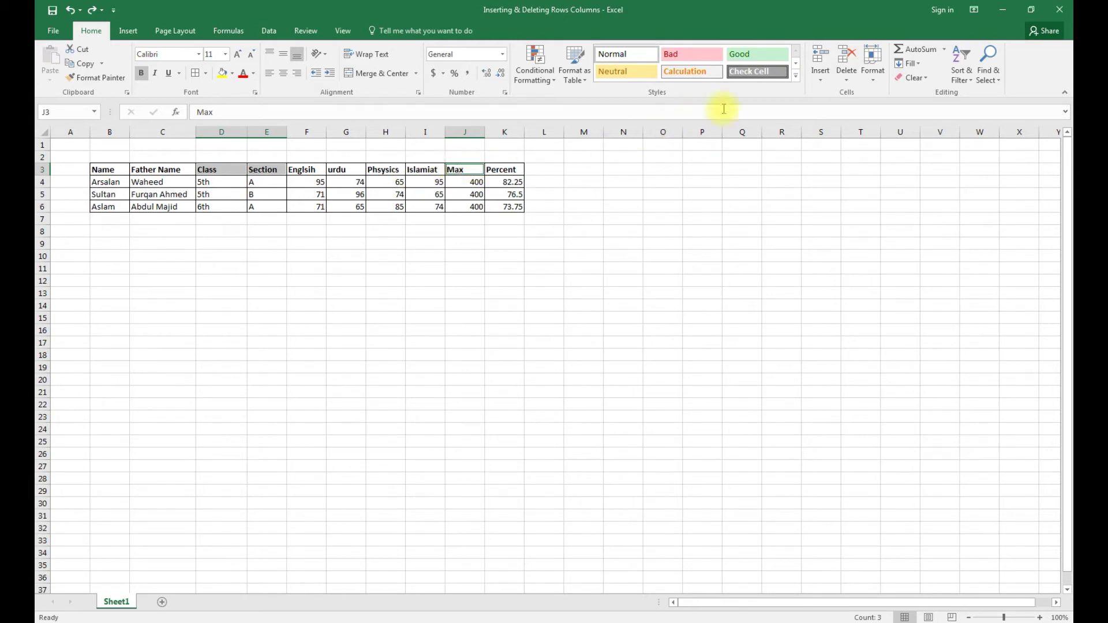
click(846, 72)
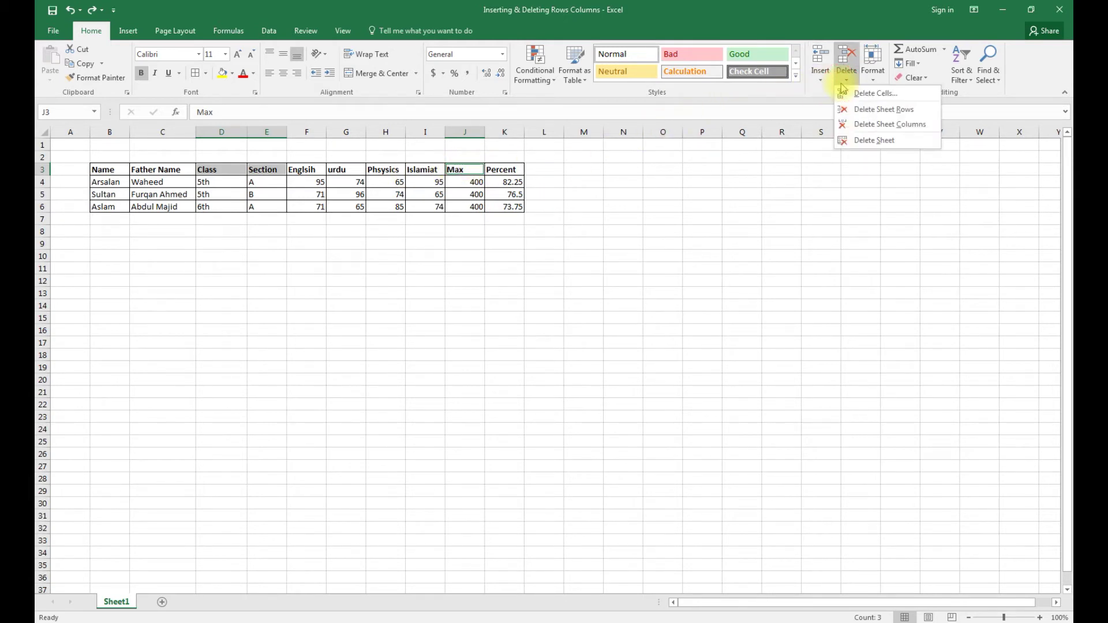
click(866, 124)
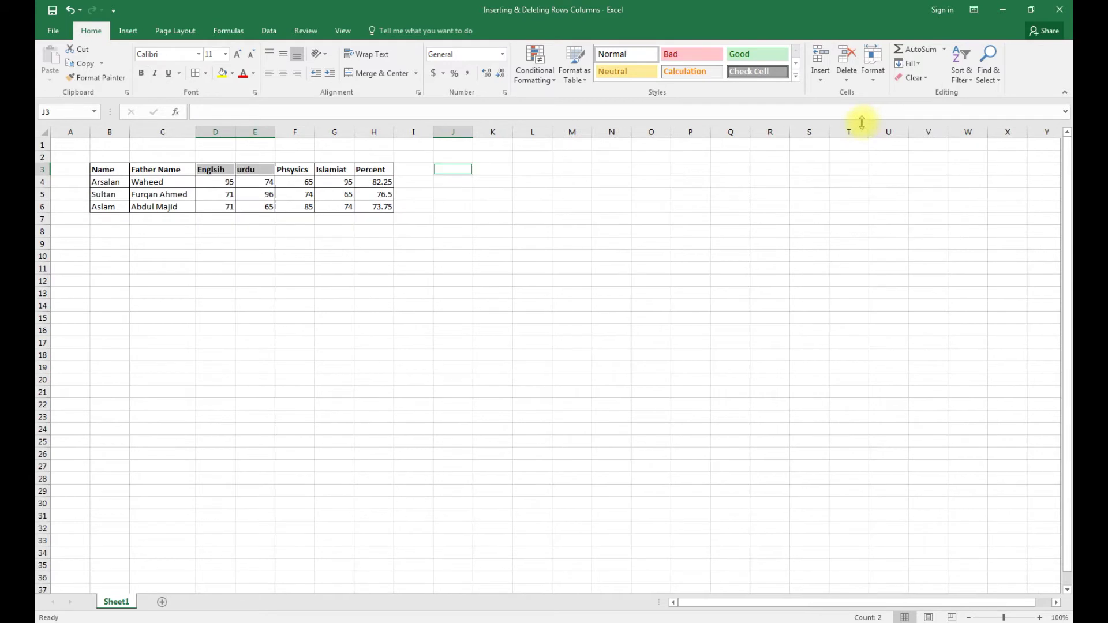
key(ctrl+z)
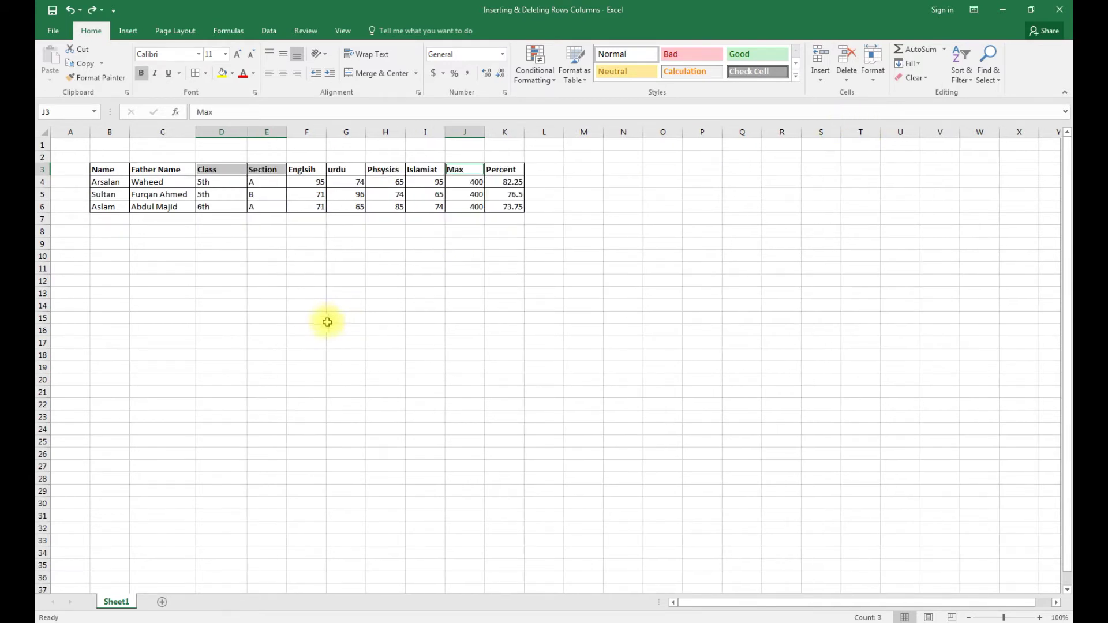
click(225, 294)
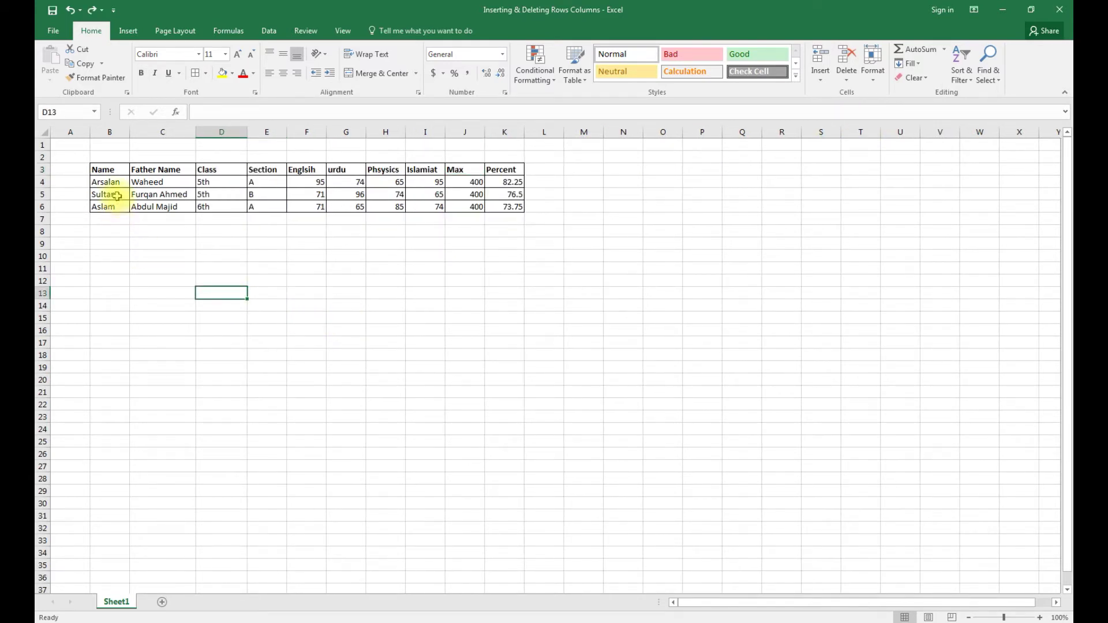
click(112, 179)
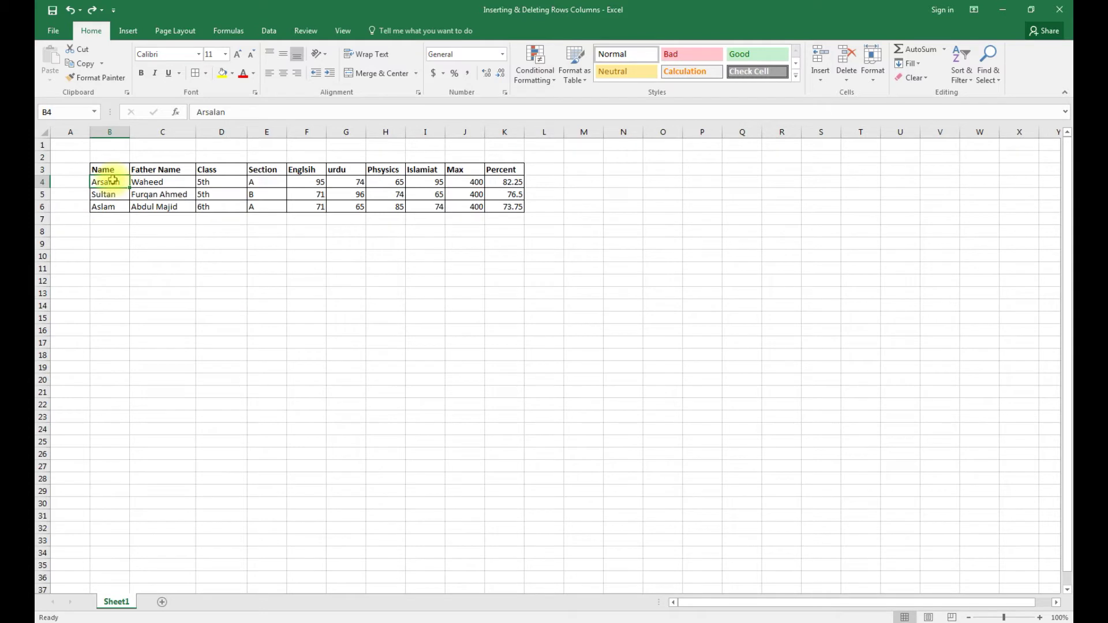
click(846, 72)
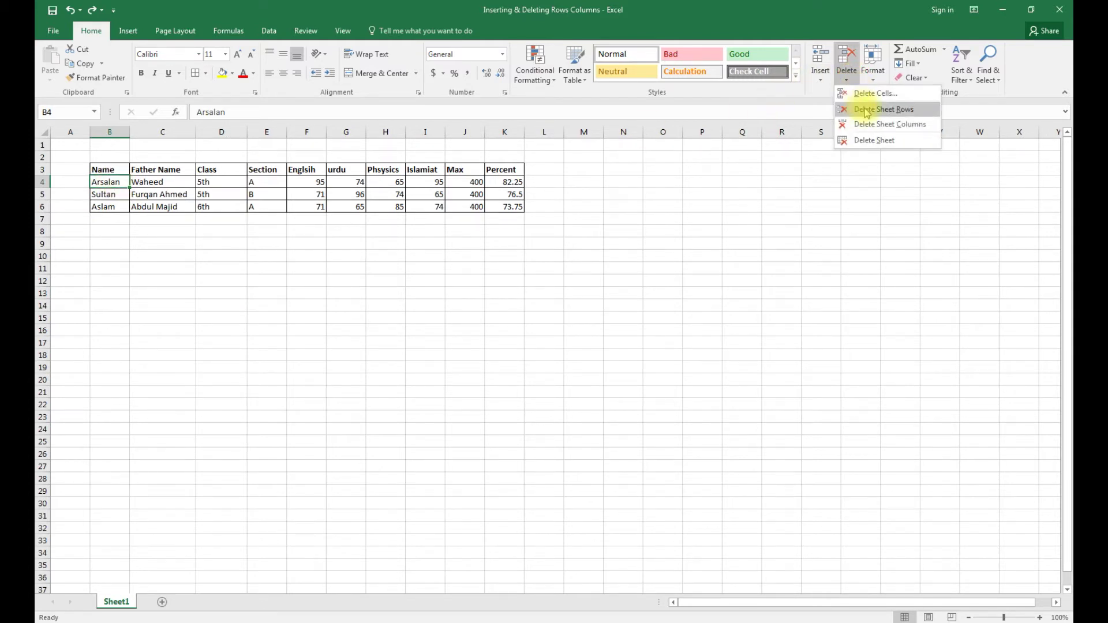
click(866, 111)
key(ctrl+z)
click(252, 265)
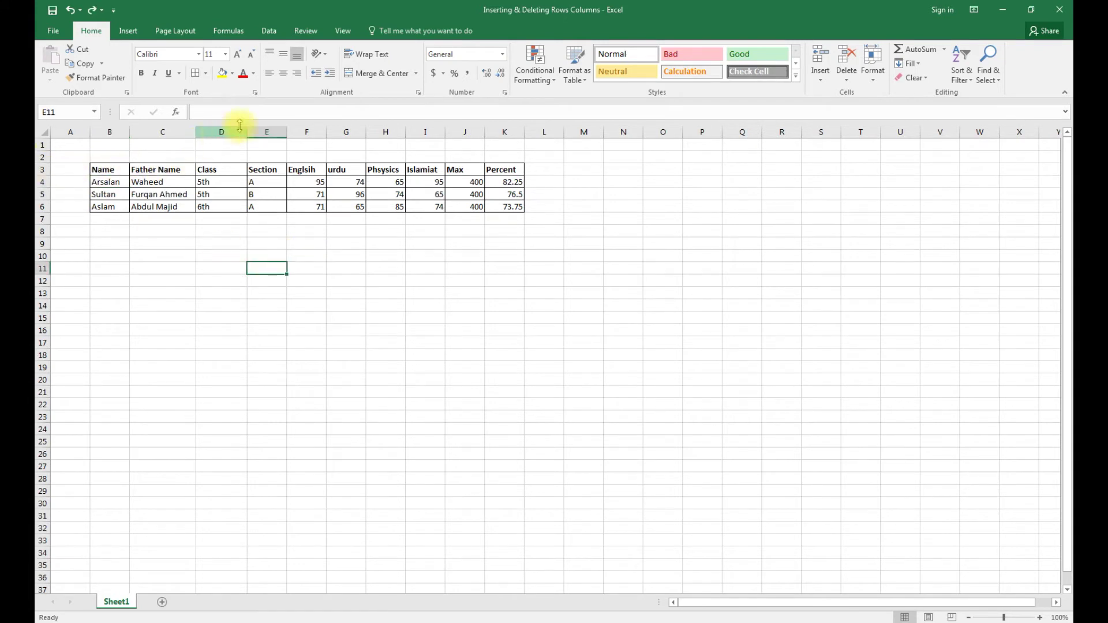
click(270, 128)
click(847, 77)
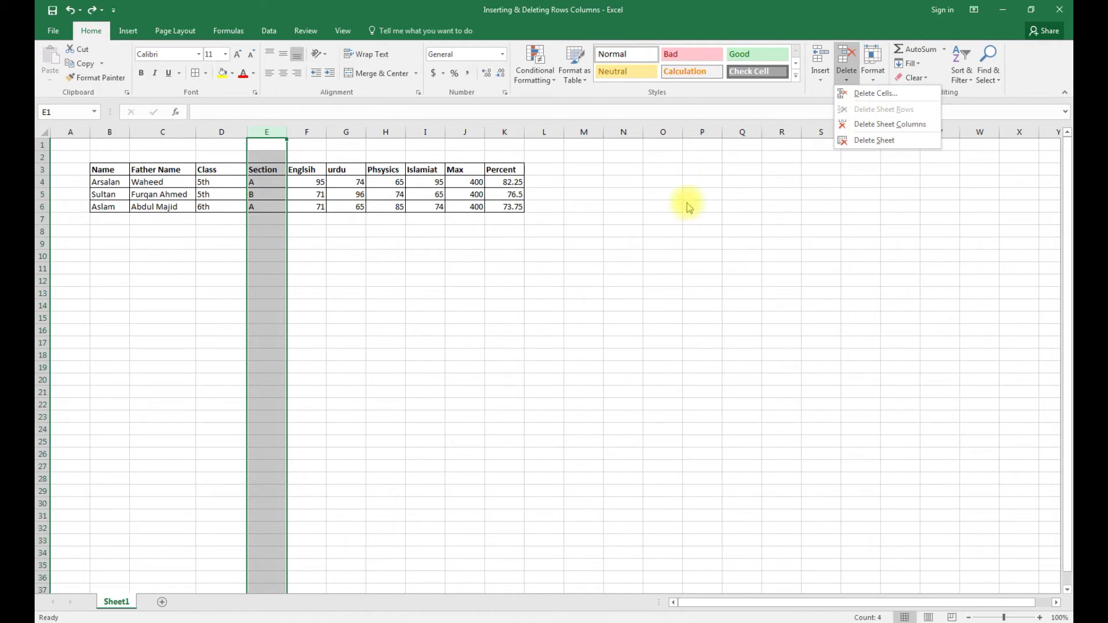
key(Escape)
click(44, 181)
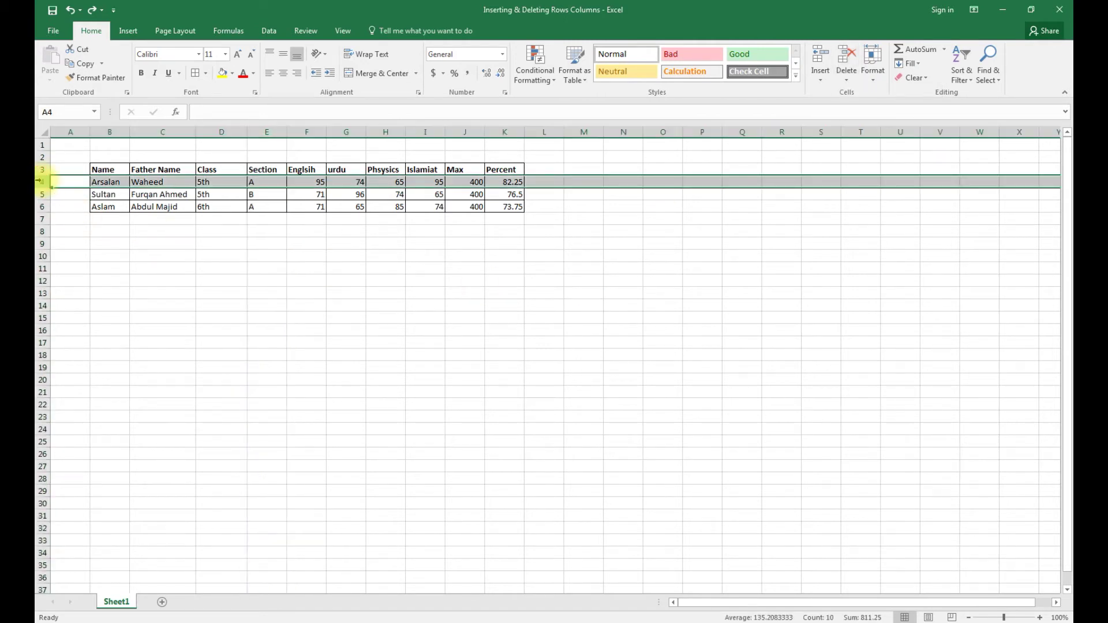
click(109, 243)
click(42, 194)
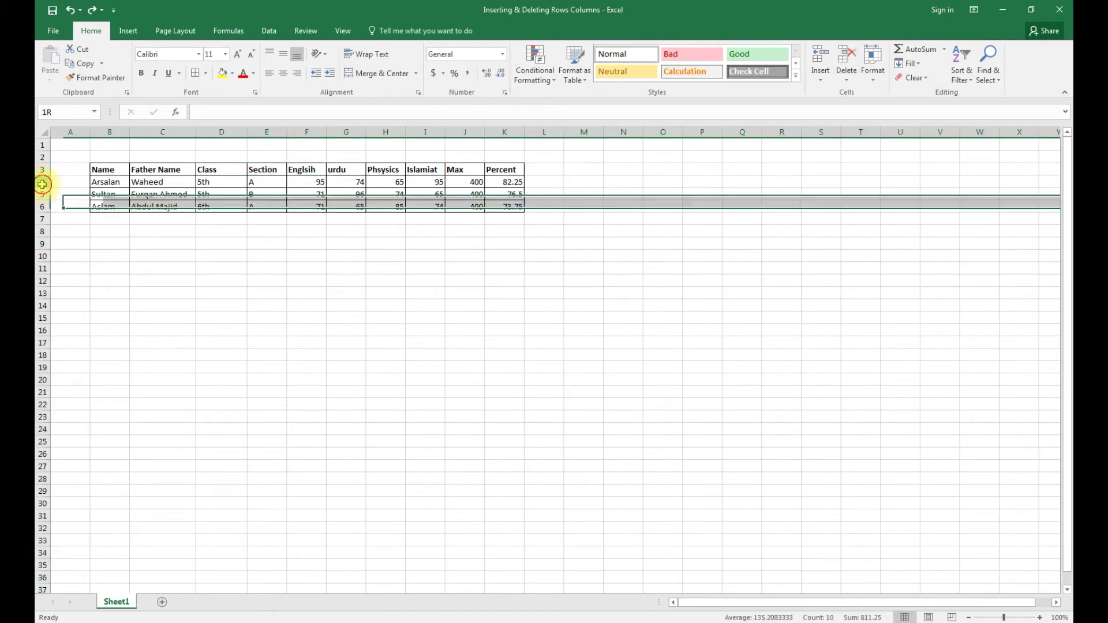
click(42, 181)
right_click(42, 183)
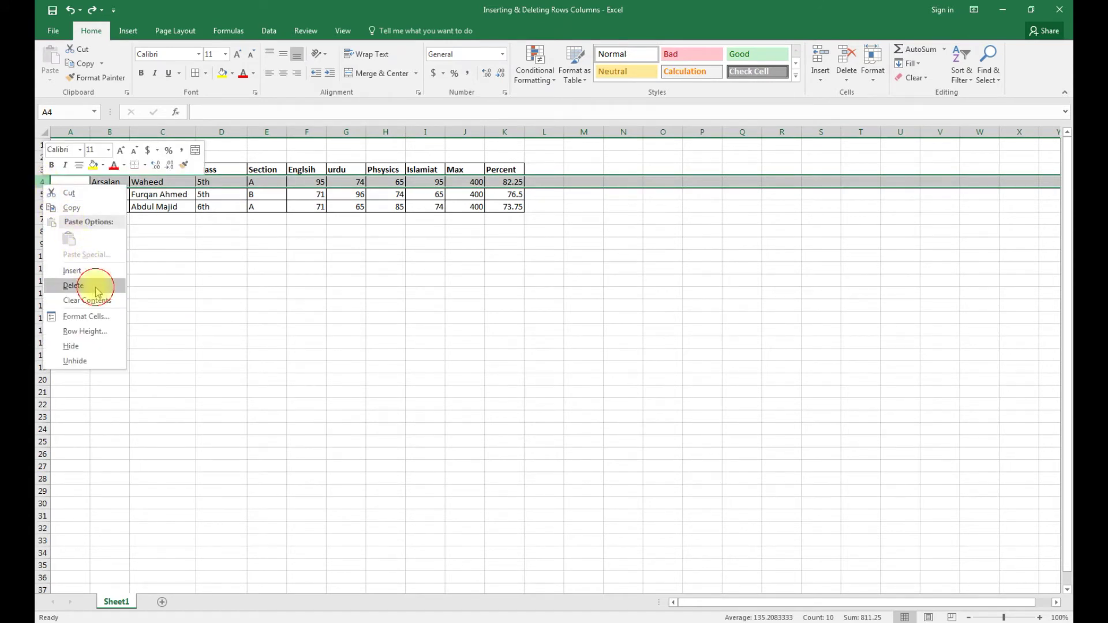
click(73, 286)
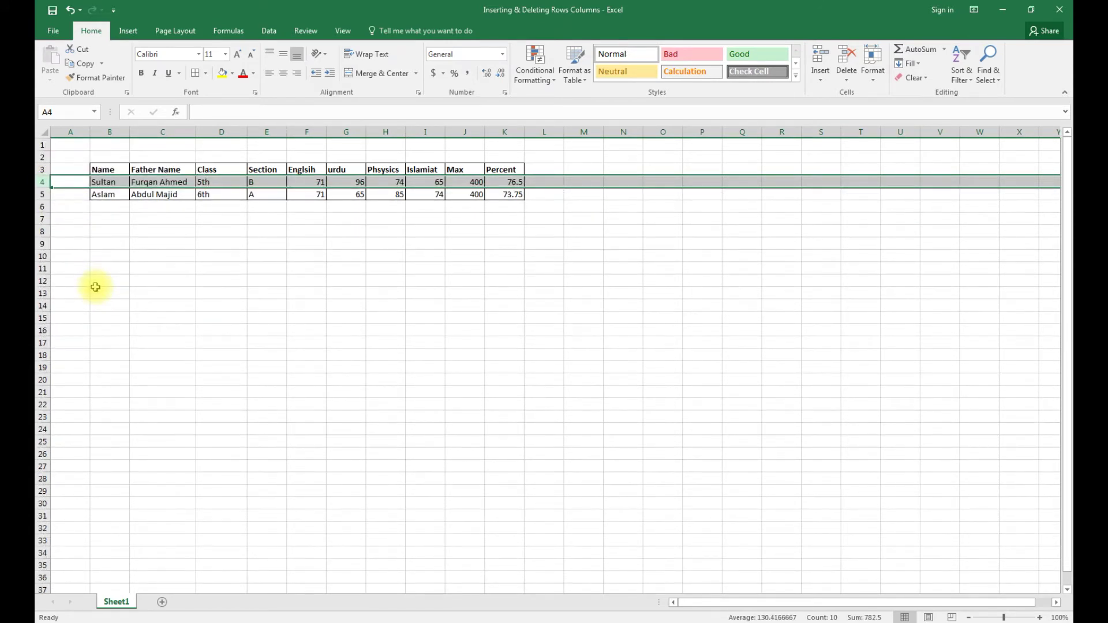
key(ctrl+z)
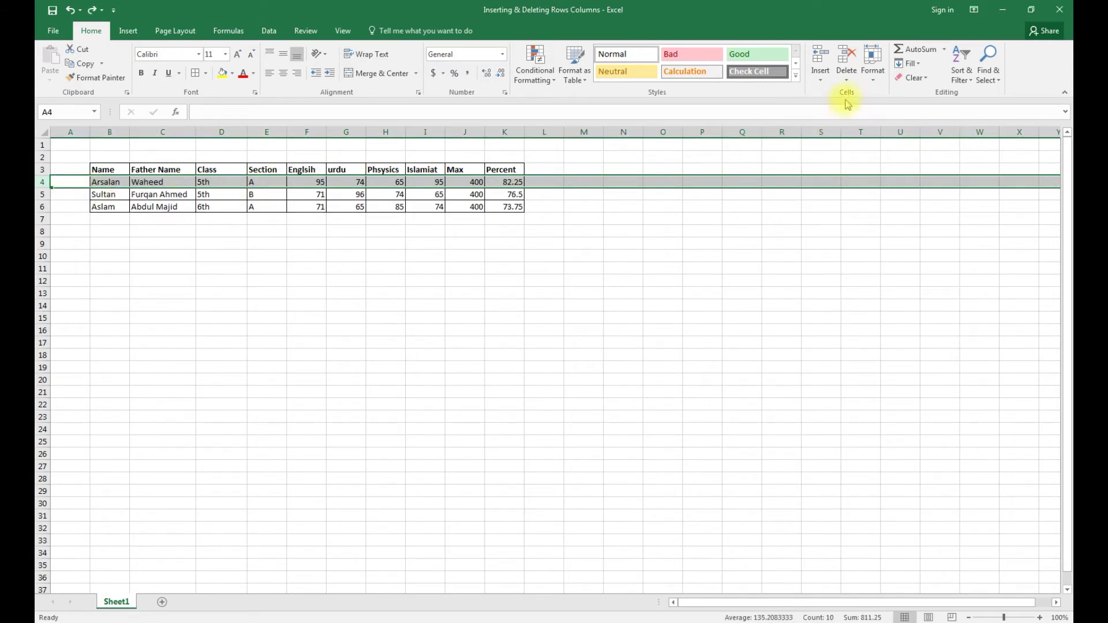
click(845, 81)
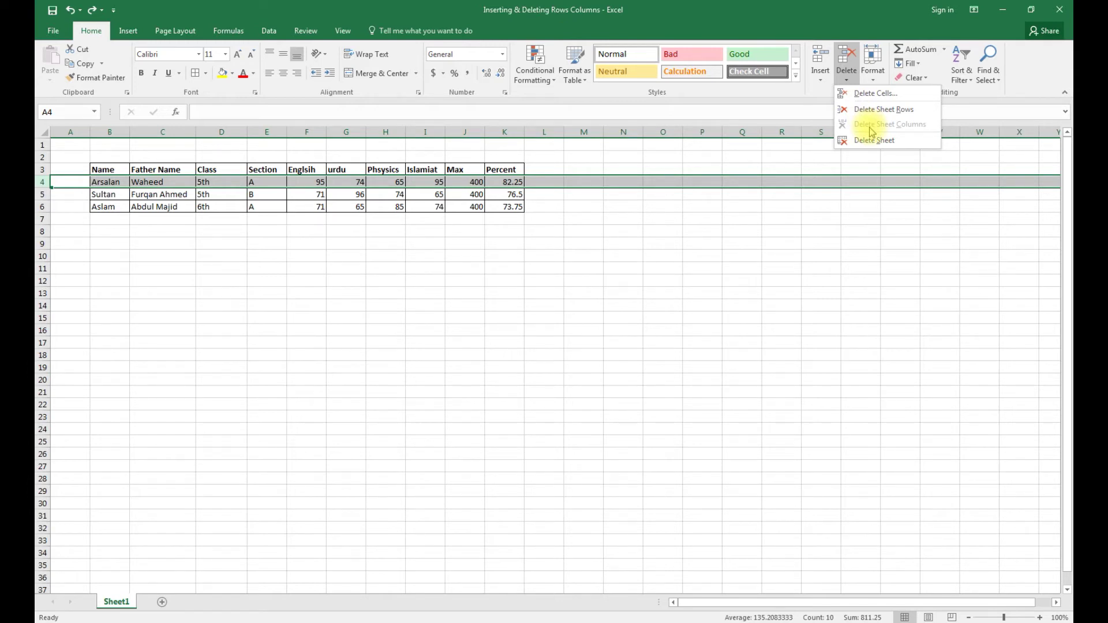
click(356, 297)
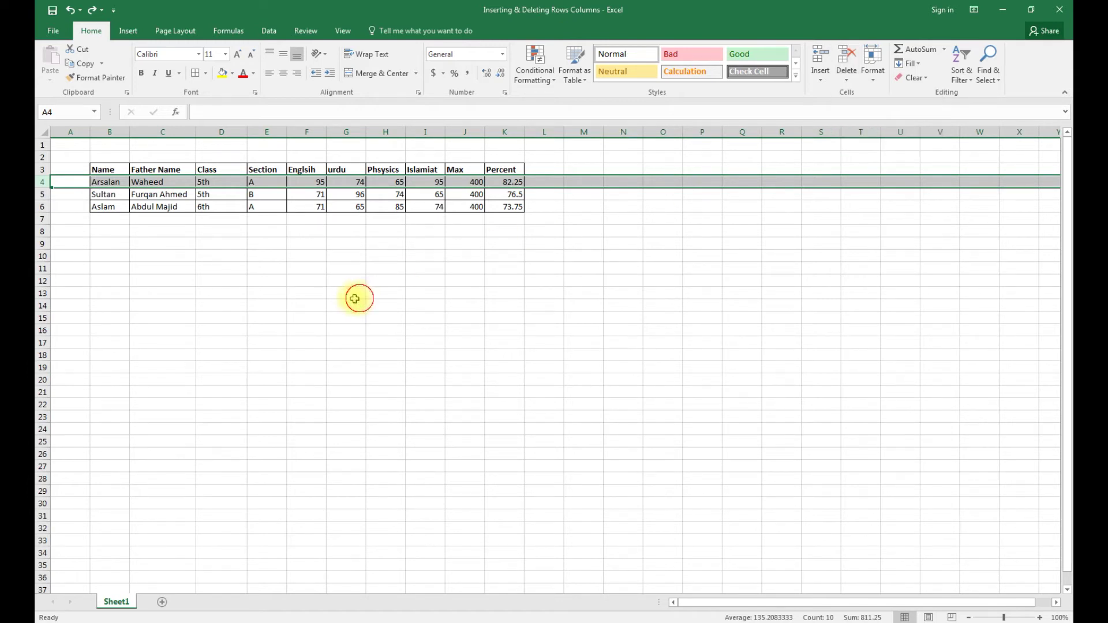
right_click(38, 182)
click(99, 284)
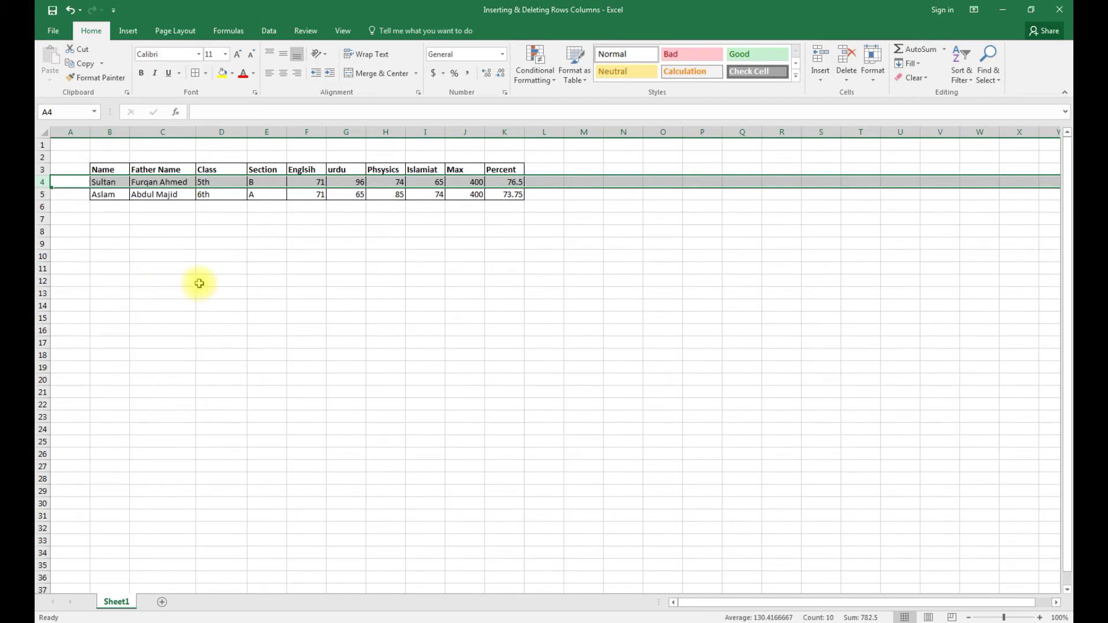
key(ctrl+z)
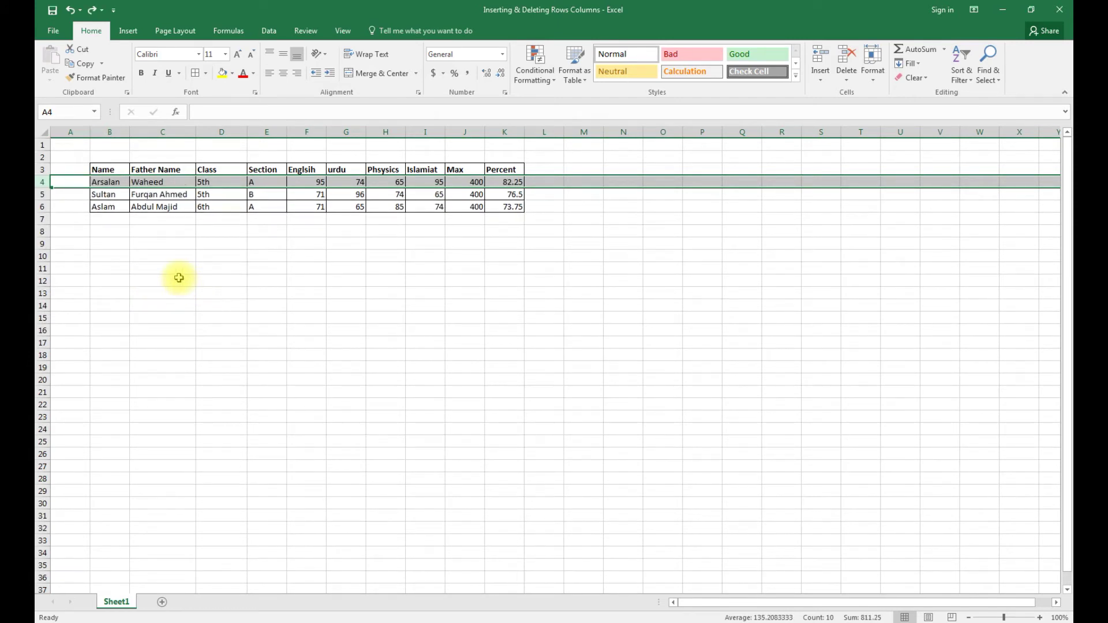
click(179, 278)
drag(43, 182, 40, 207)
right_click(37, 188)
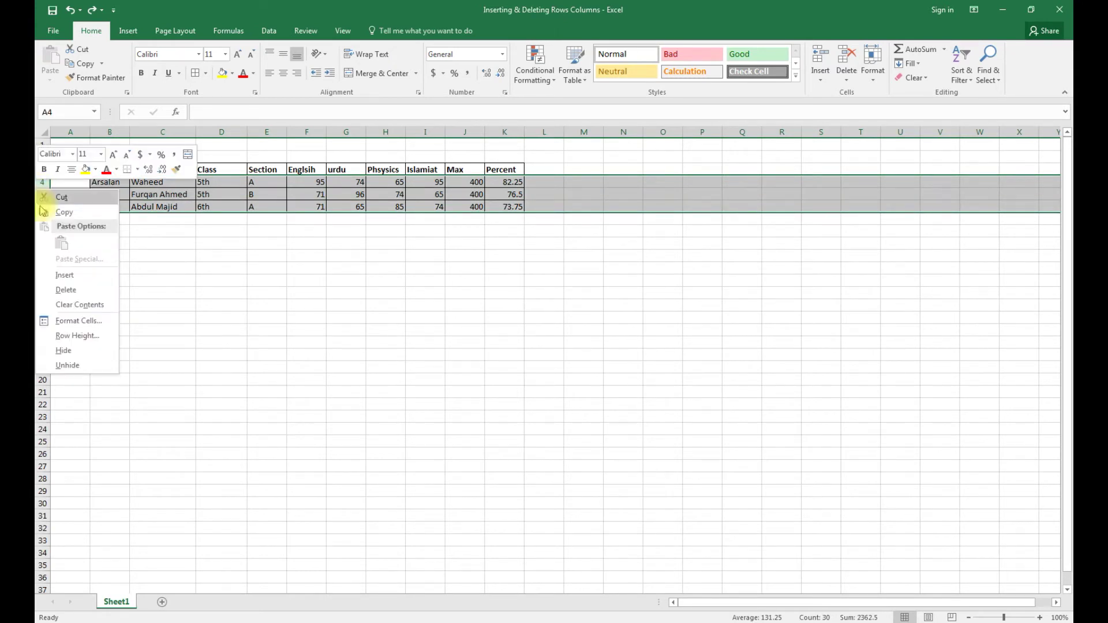
click(92, 291)
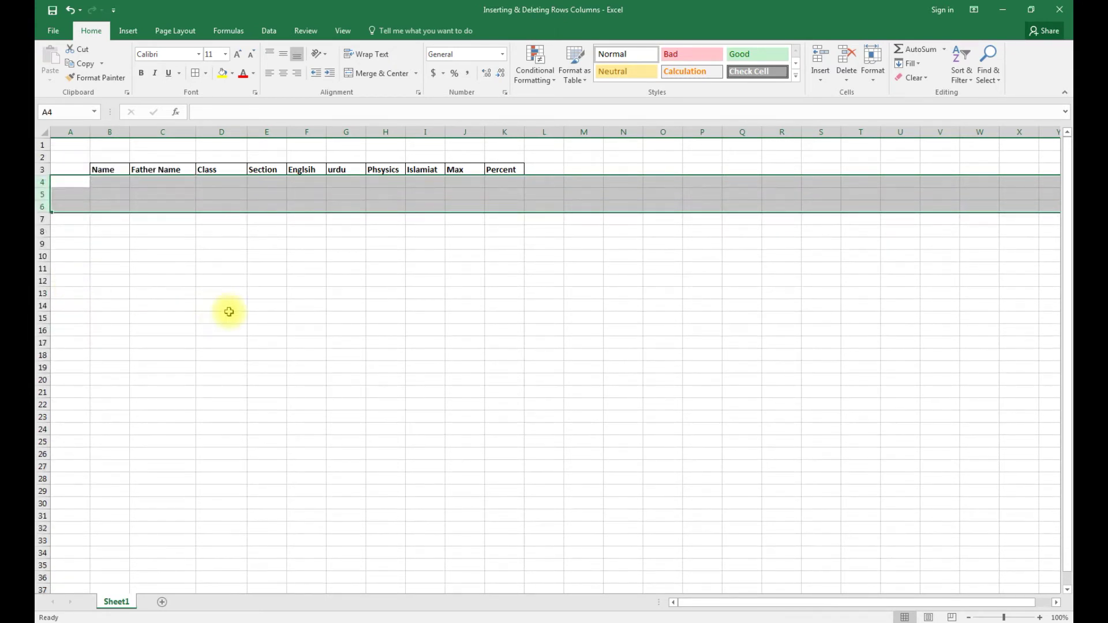
key(ctrl+z)
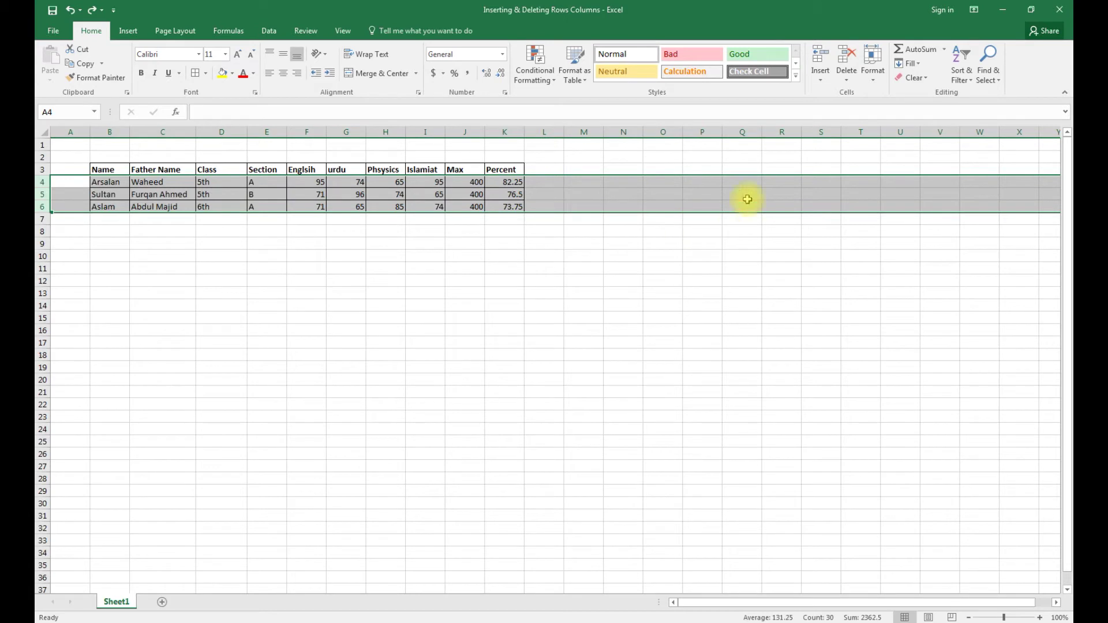
click(820, 76)
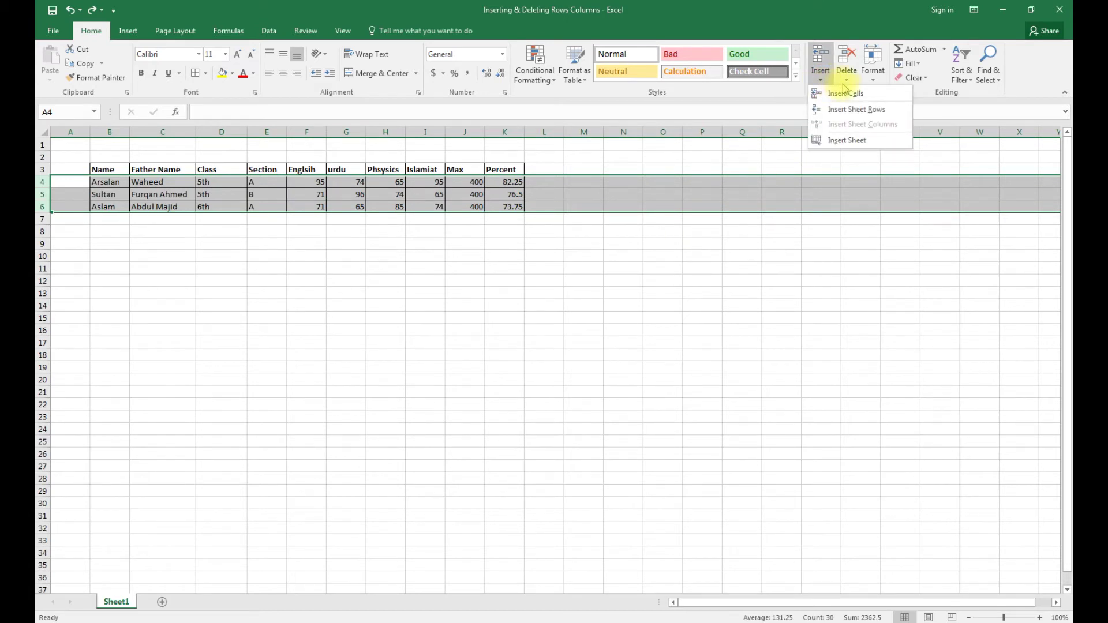
click(846, 81)
click(751, 258)
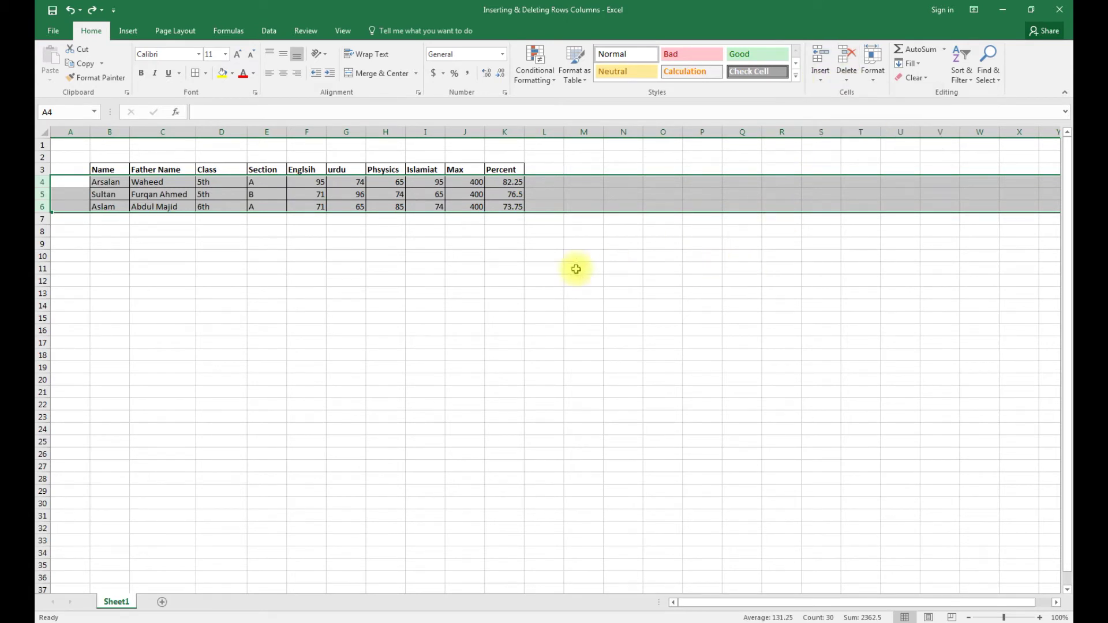
click(433, 312)
click(148, 180)
click(305, 181)
click(165, 243)
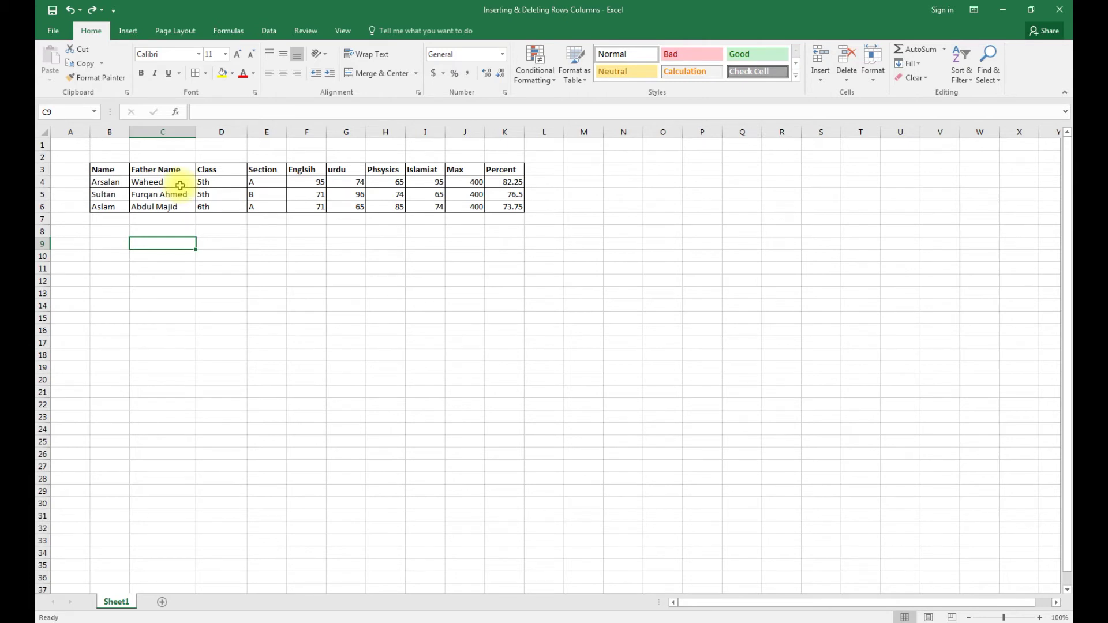
Step: Set the Name column B width to 15, then undo the change
click(112, 183)
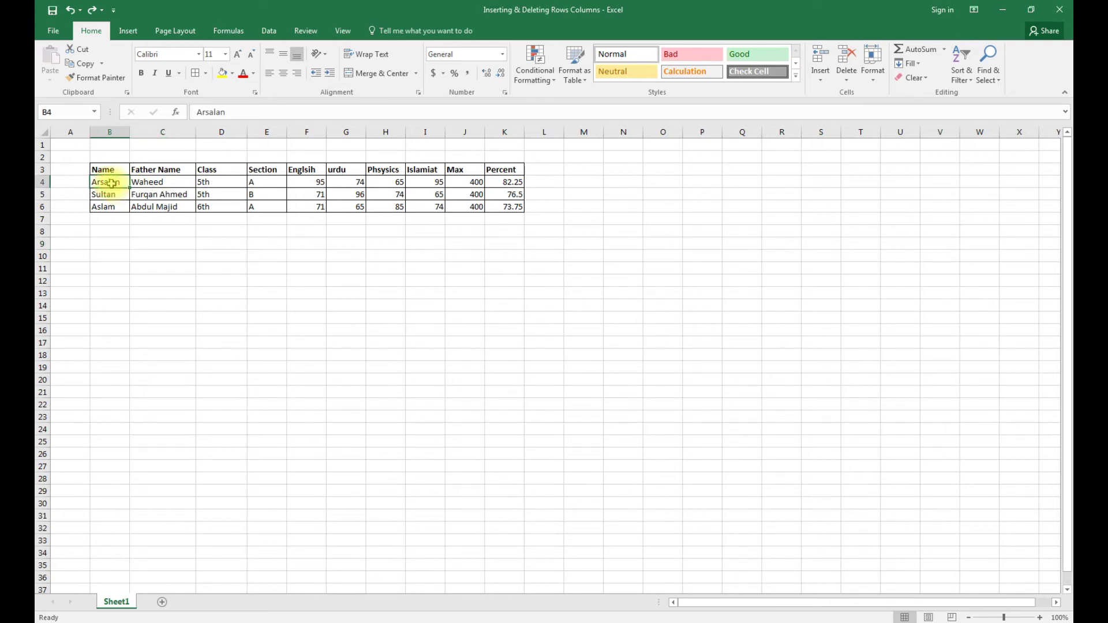
click(871, 69)
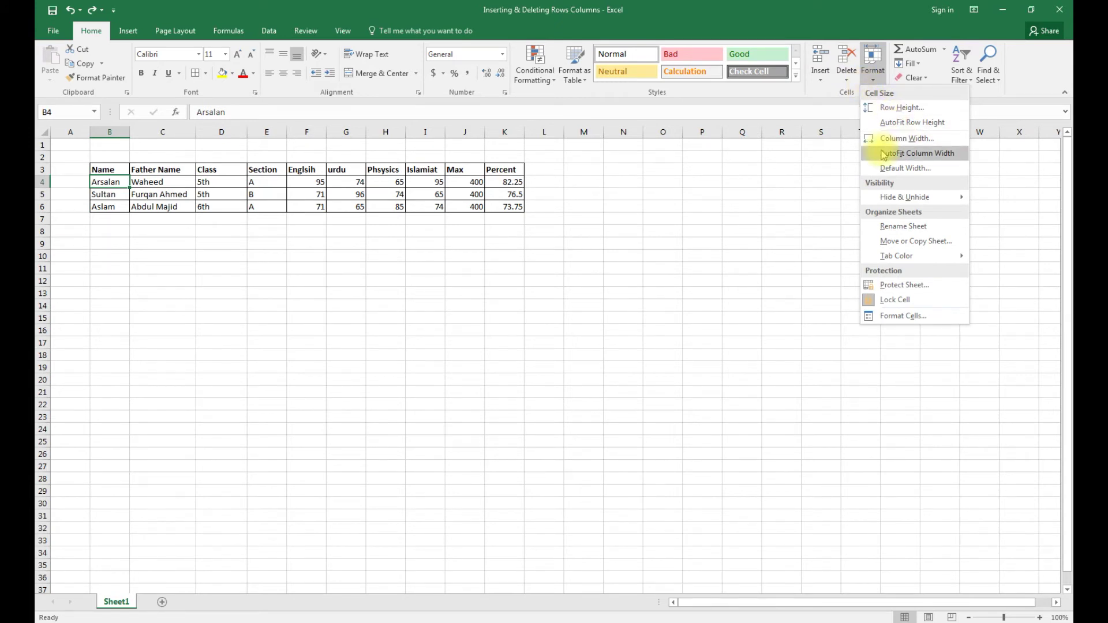
click(901, 139)
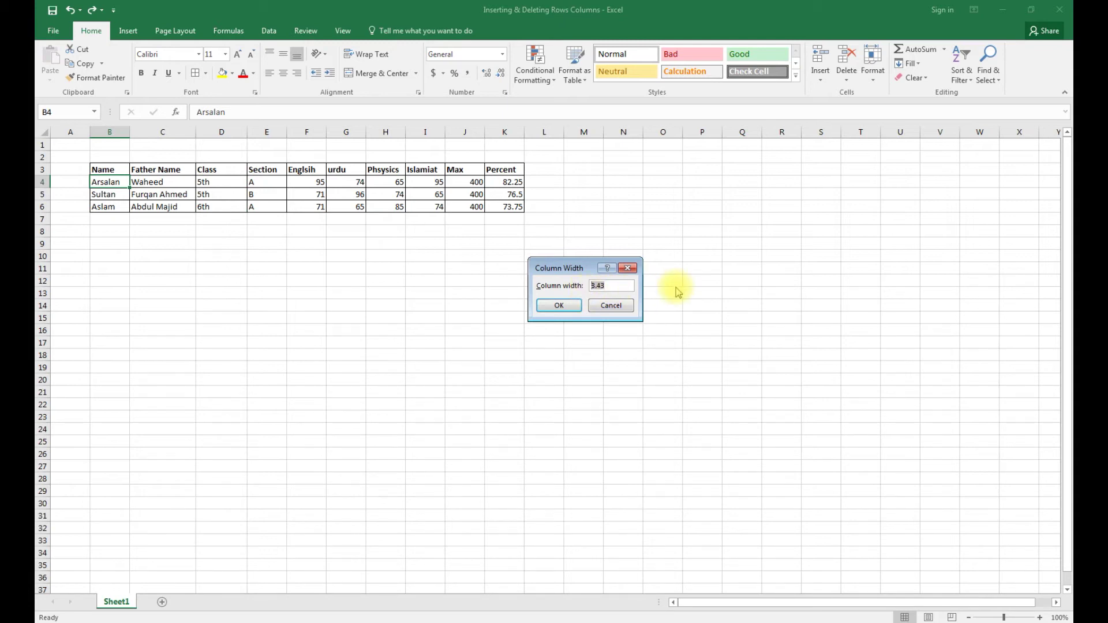
text(15)
click(575, 306)
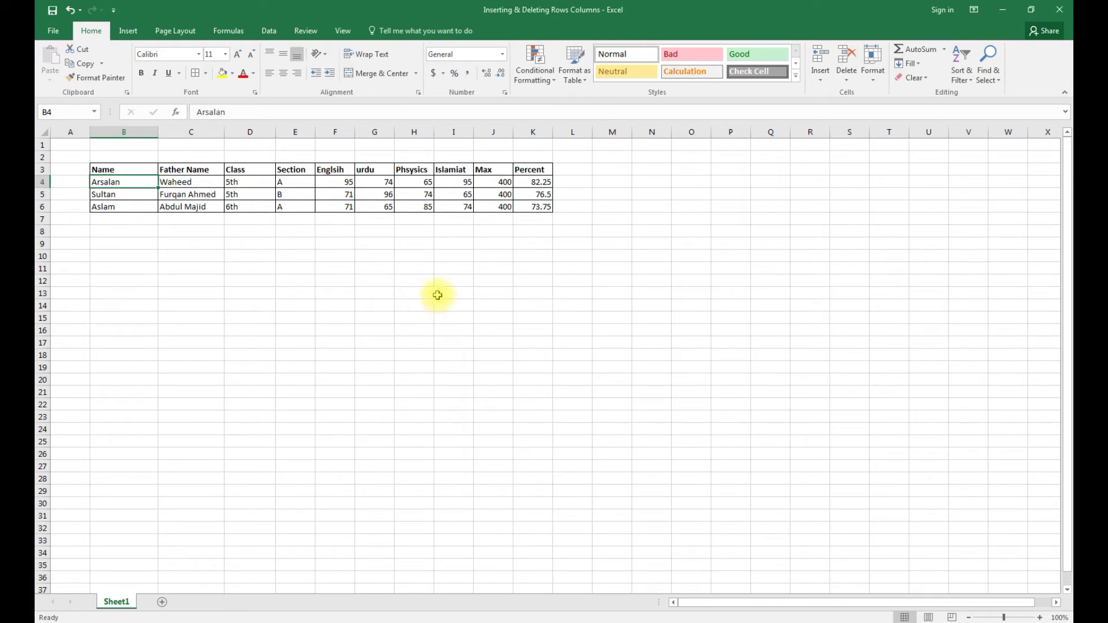
key(ctrl+z)
Step: Set column B's width to 20 through Format > Column Width
click(234, 278)
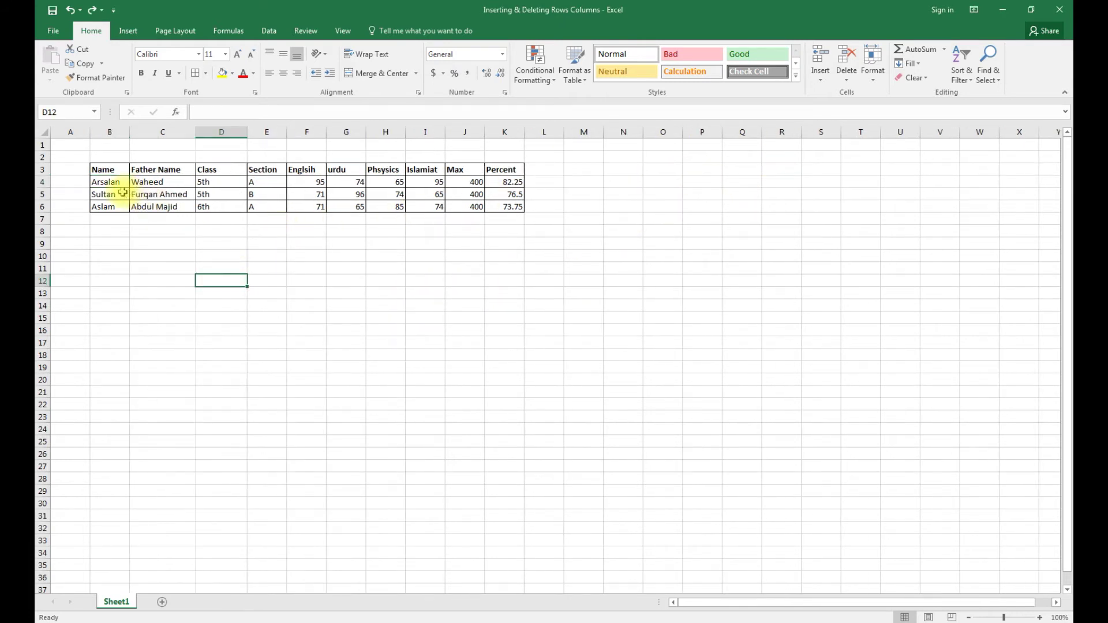
click(107, 181)
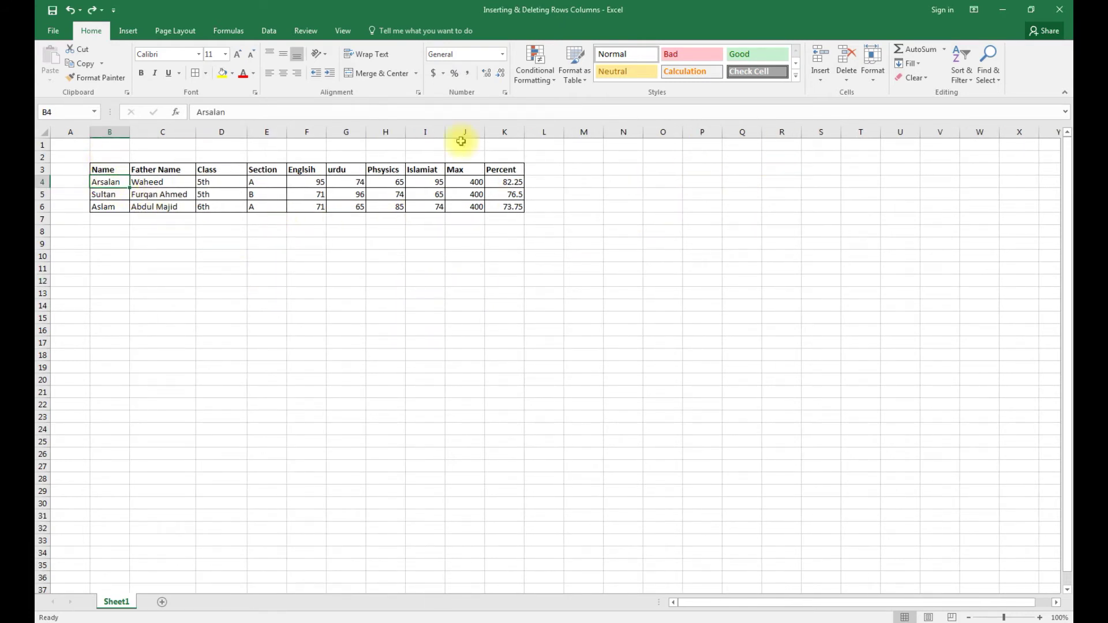
click(873, 62)
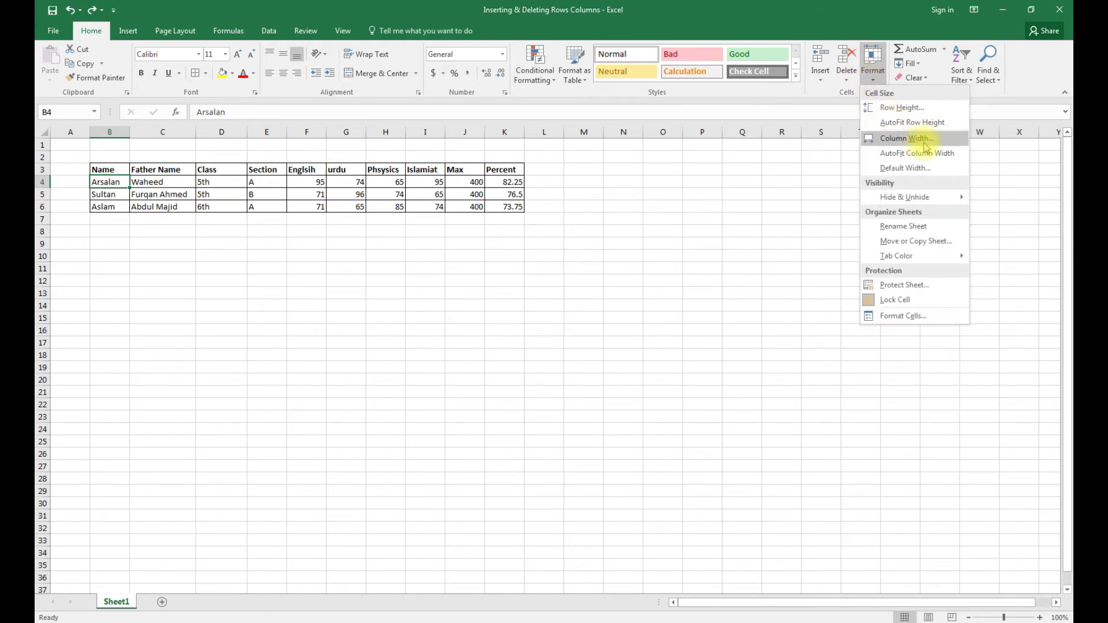
click(905, 138)
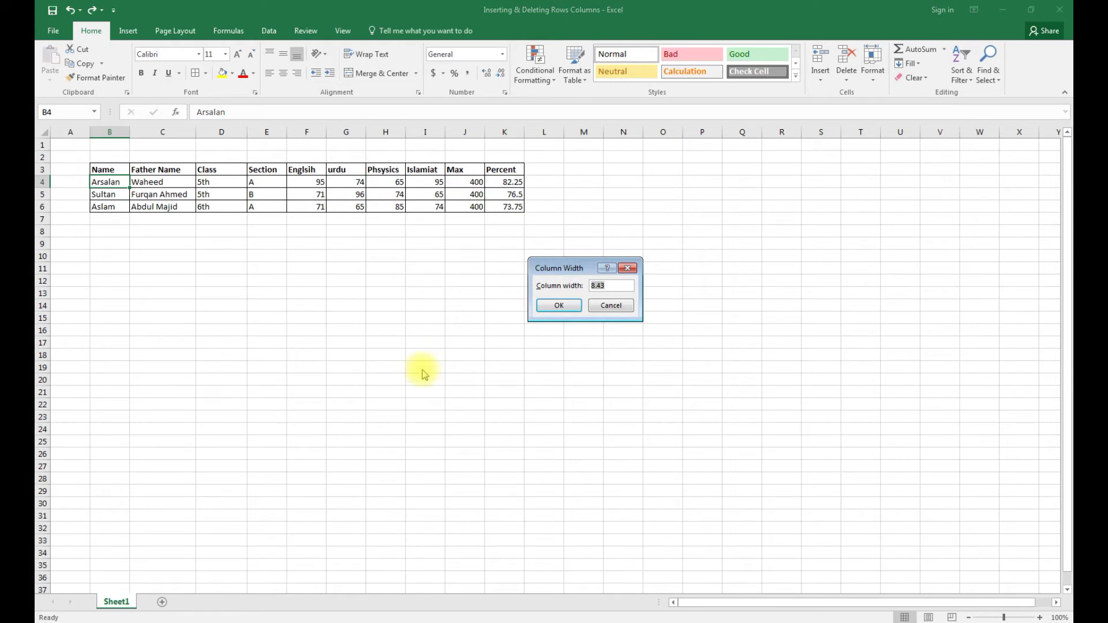
click(614, 286)
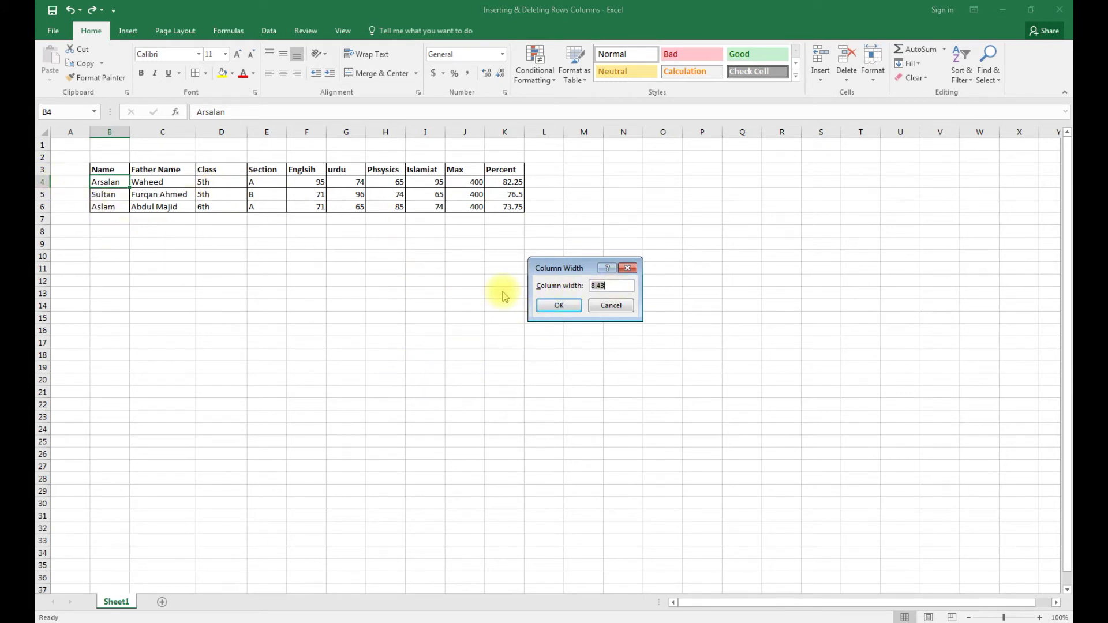
key(Return)
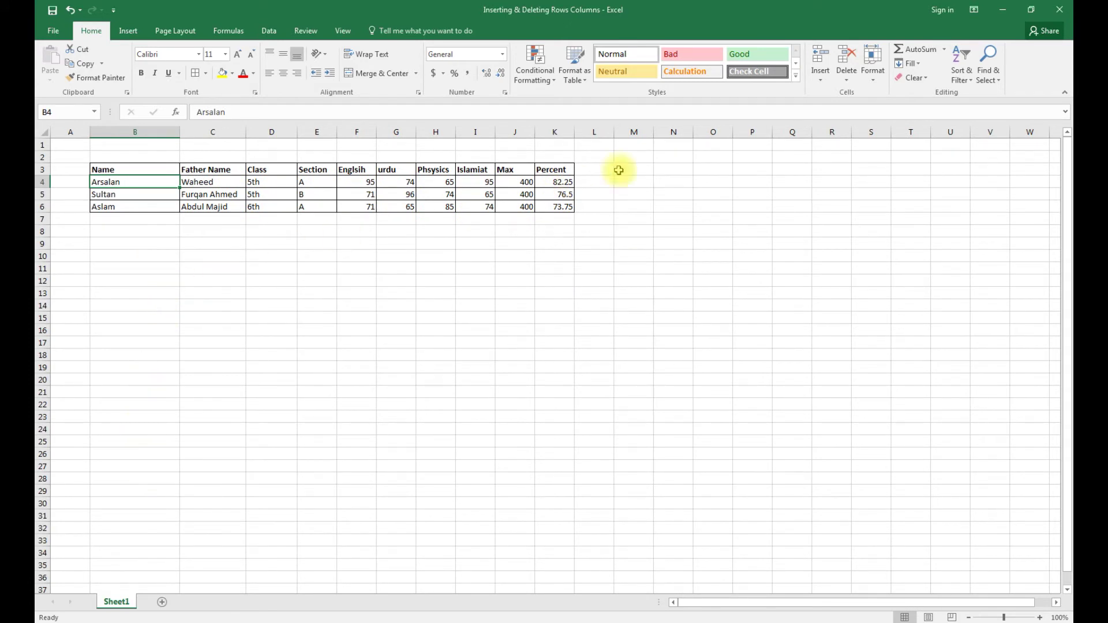
click(357, 391)
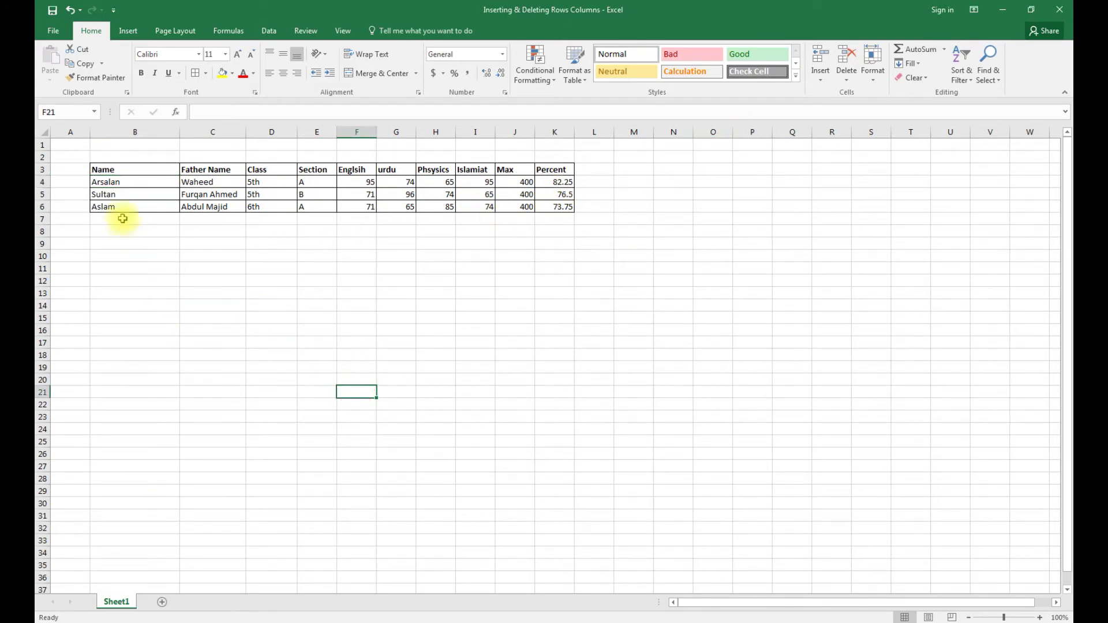
Step: AutoFit column G from cell G4, then undo the autofit
click(145, 182)
click(404, 182)
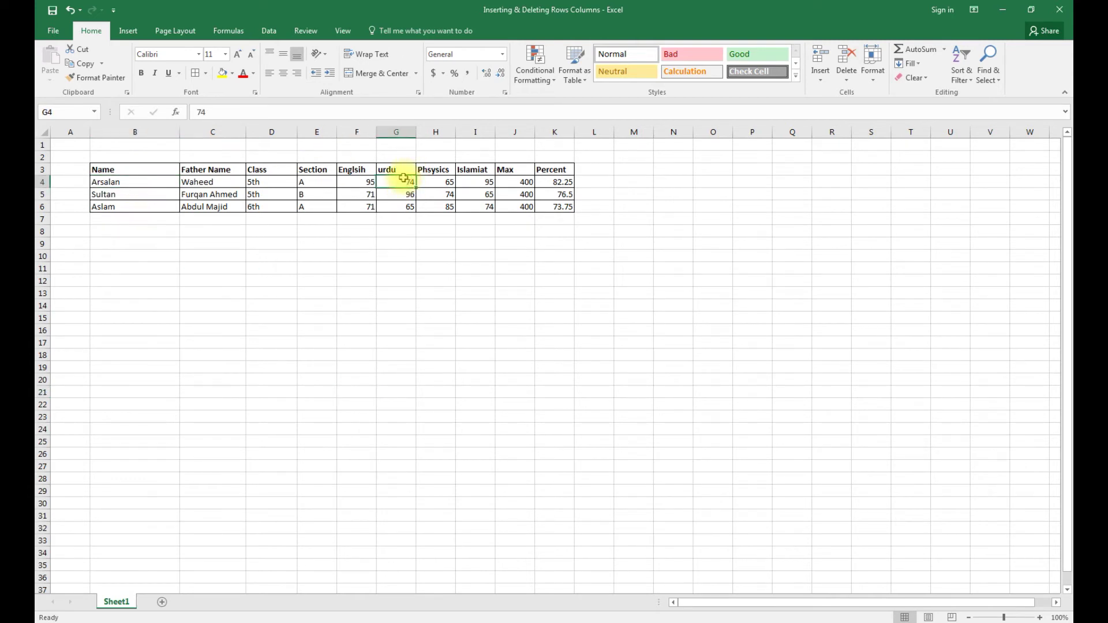
click(873, 81)
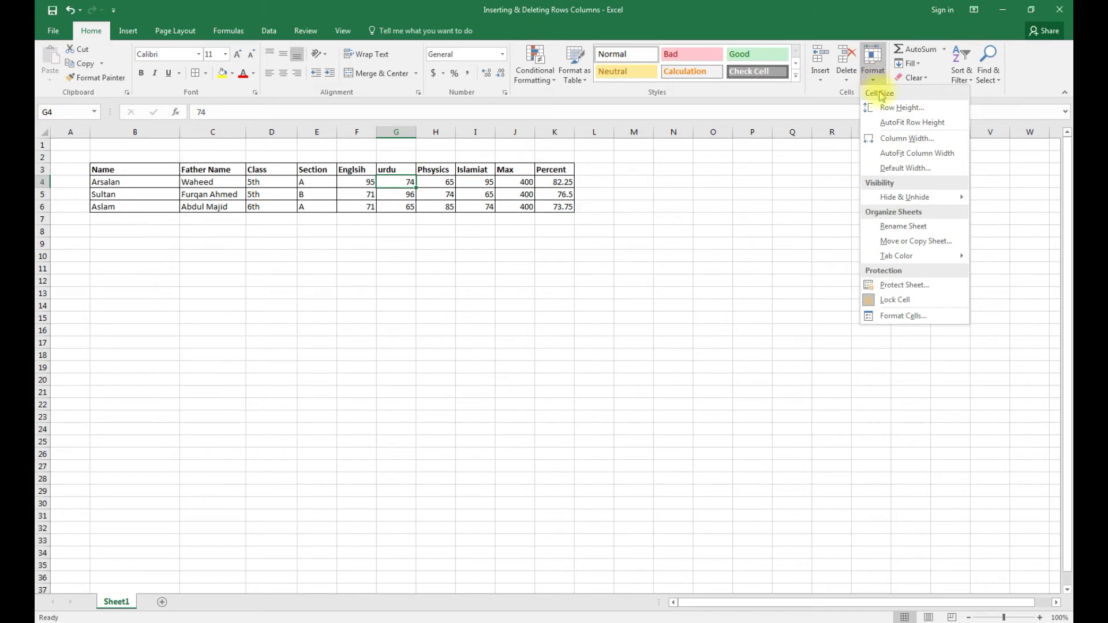
click(920, 155)
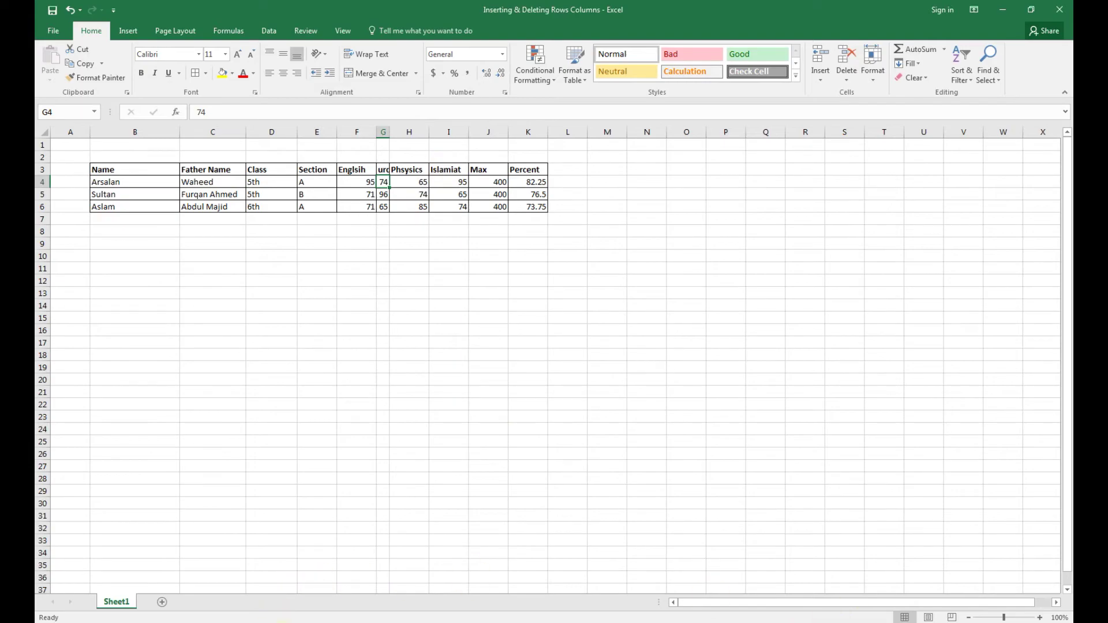
click(37, 2)
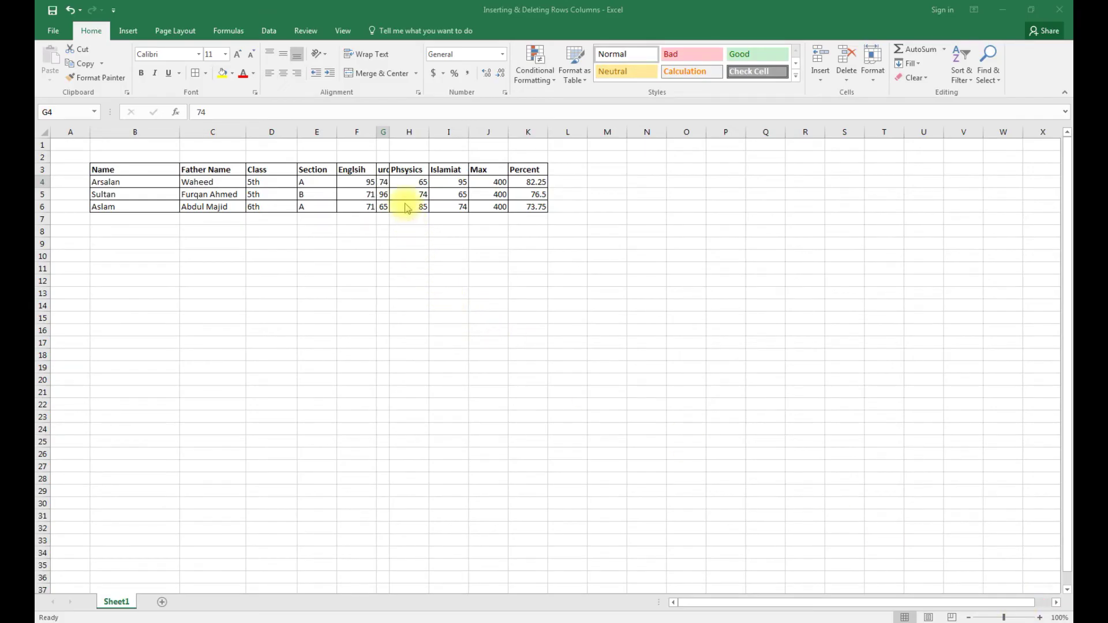
click(381, 181)
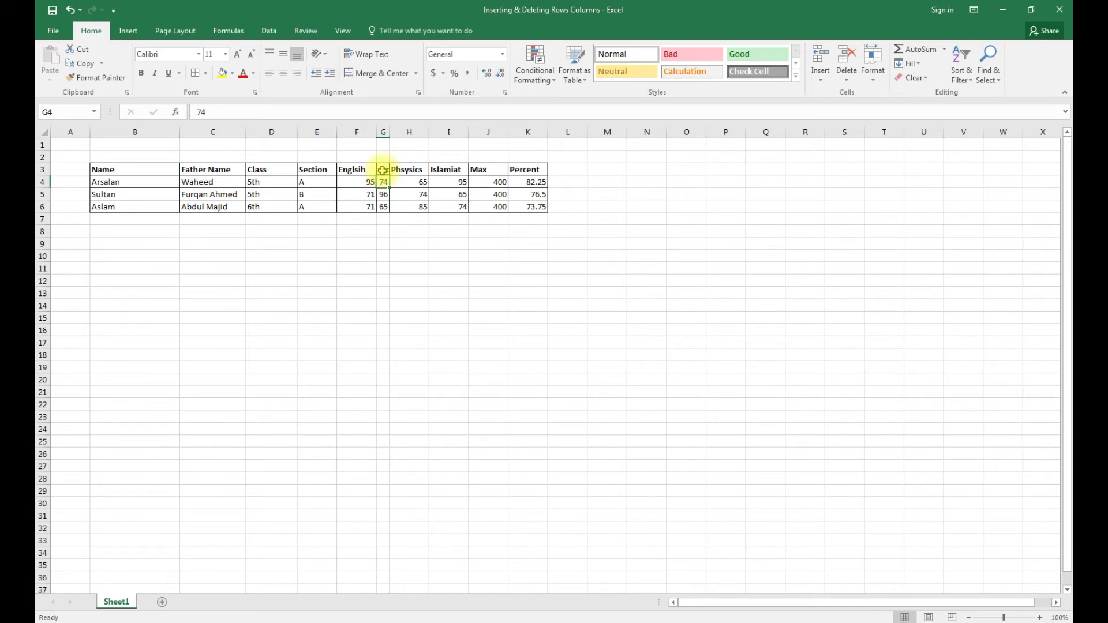
key(ctrl+z)
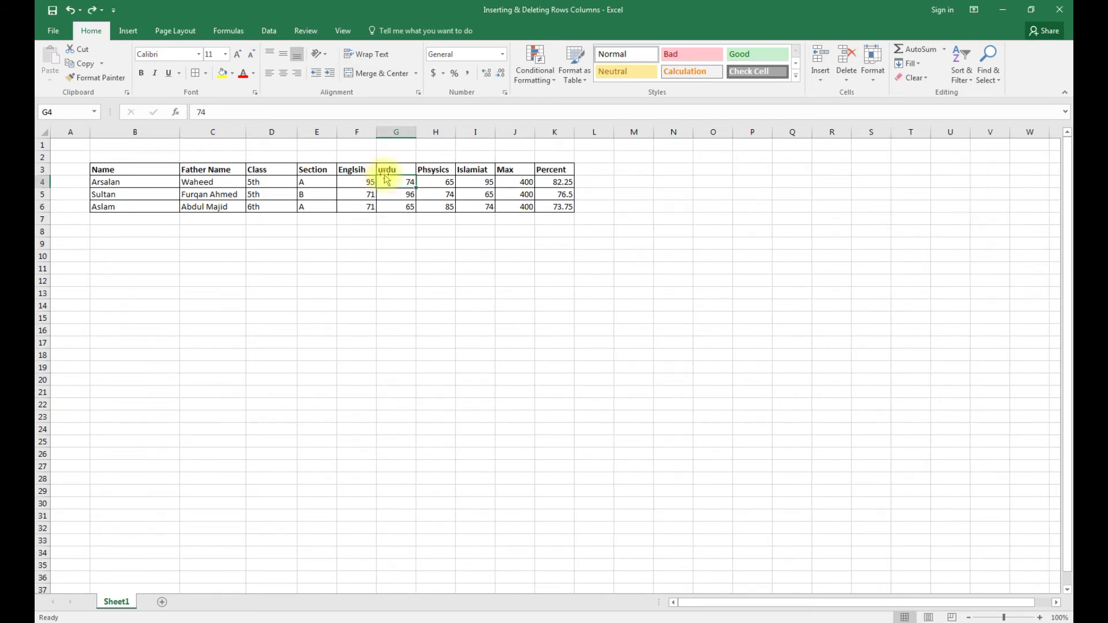
Step: Select the whole urdu column G and AutoFit its width to the heading and scores
click(406, 245)
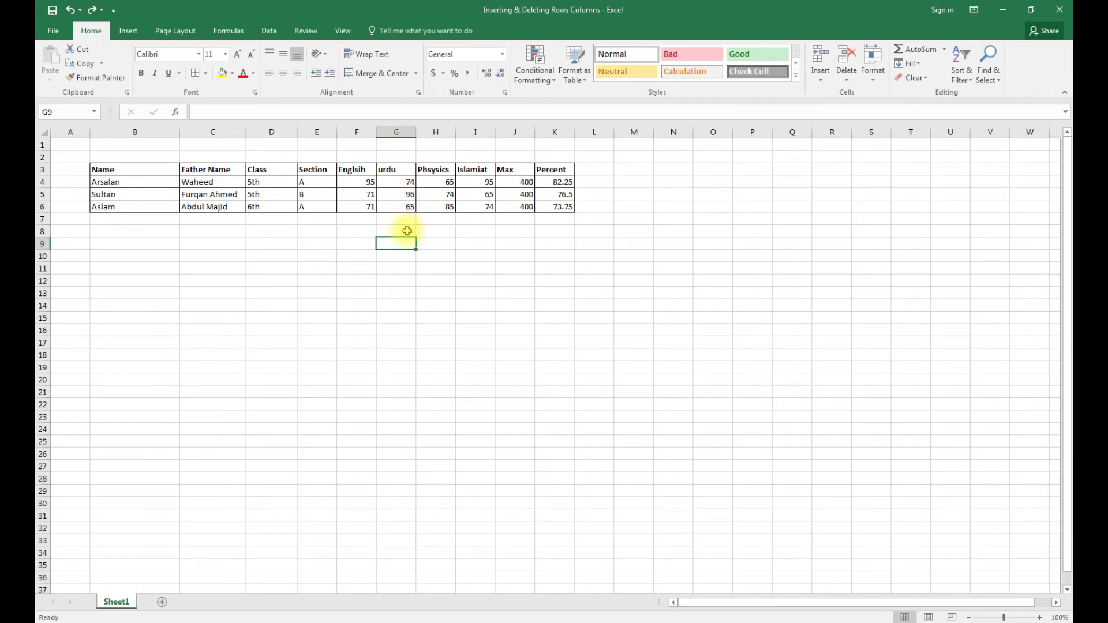
click(399, 133)
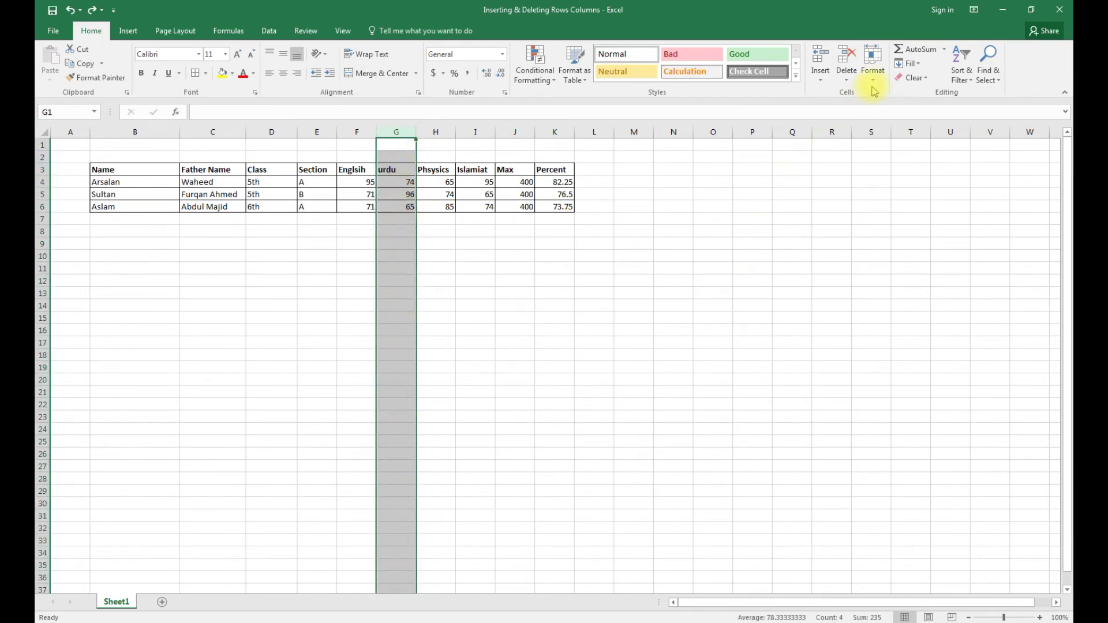
click(872, 64)
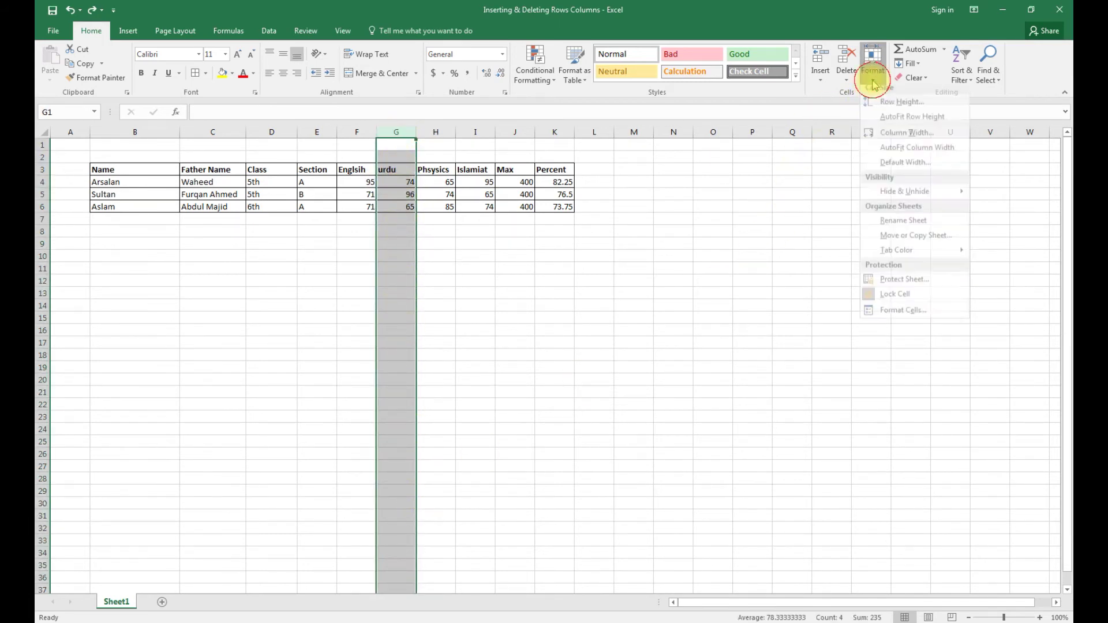
click(907, 156)
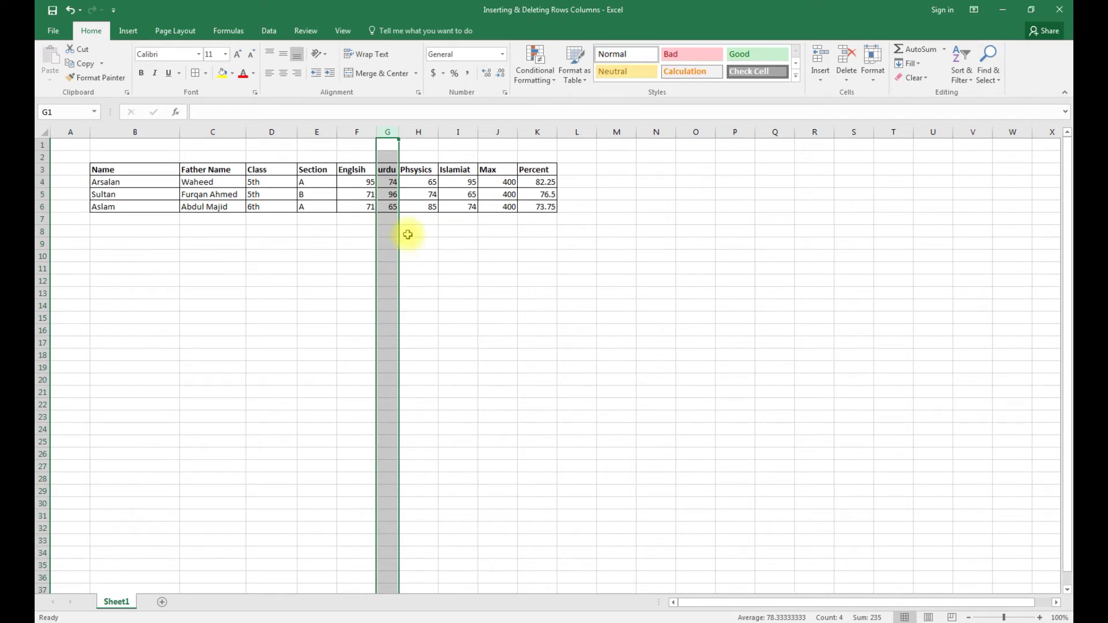
click(286, 304)
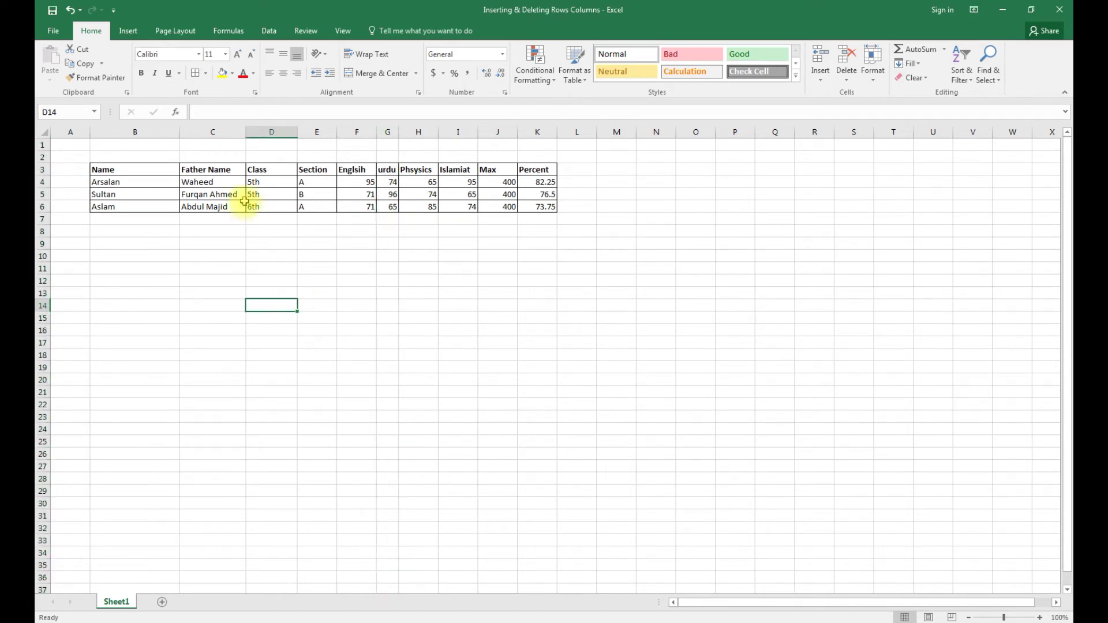
click(104, 182)
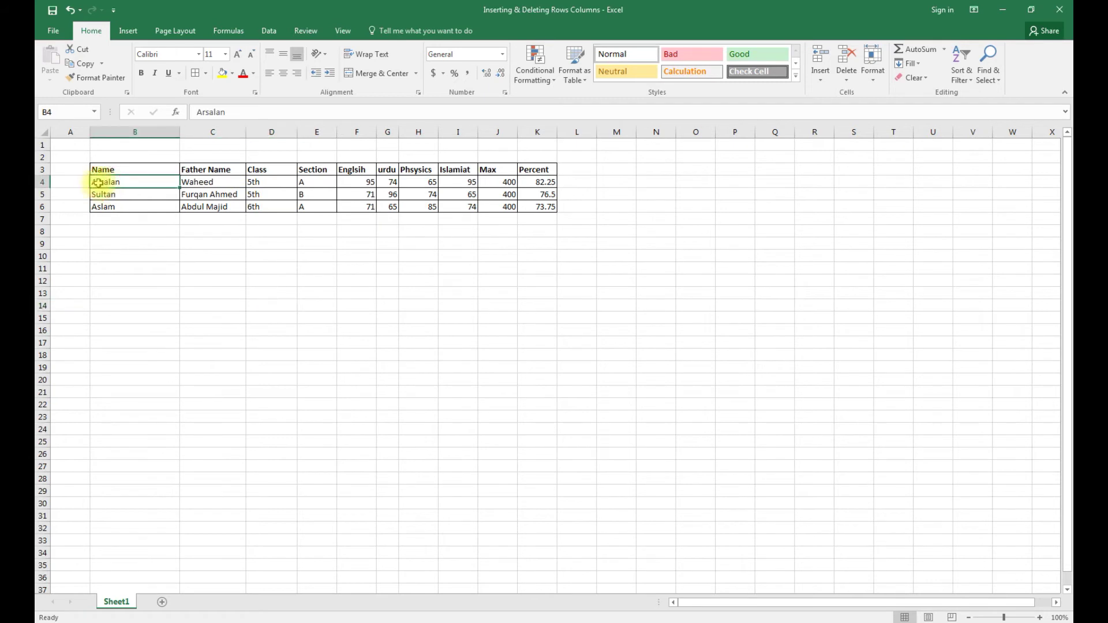
click(124, 253)
click(101, 170)
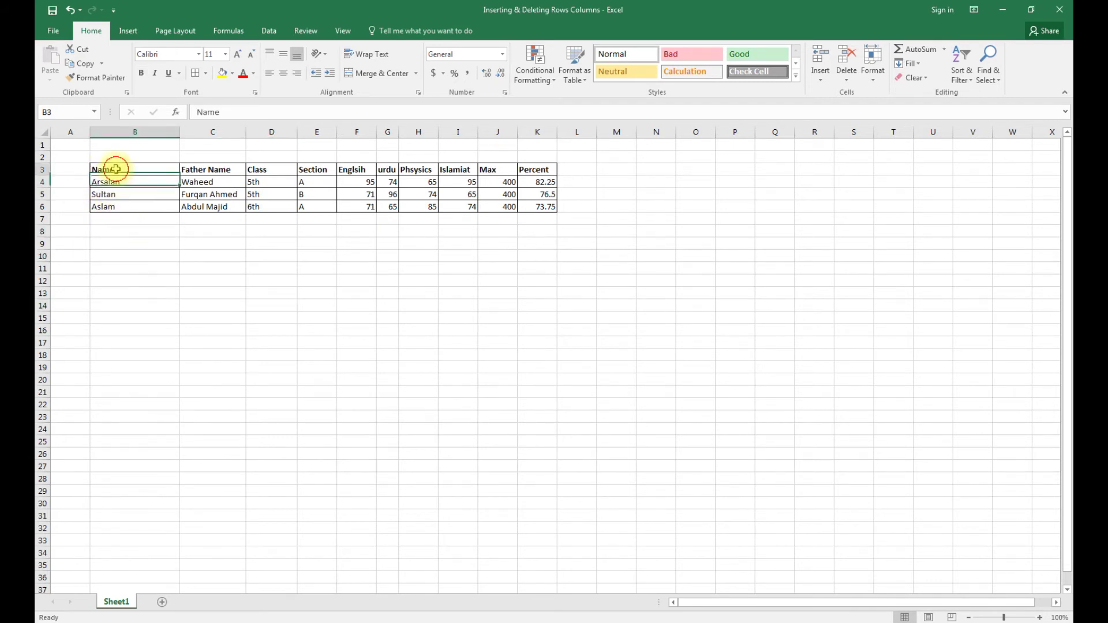
Step: Set the header row 3 height to 25 via Format > Row Height
click(872, 63)
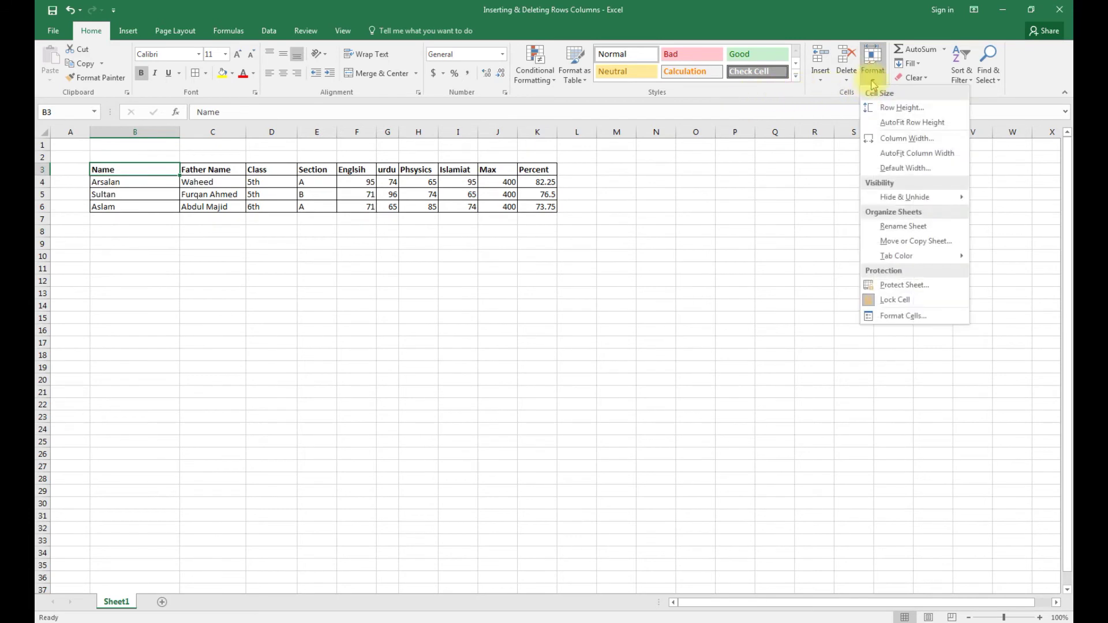
click(923, 107)
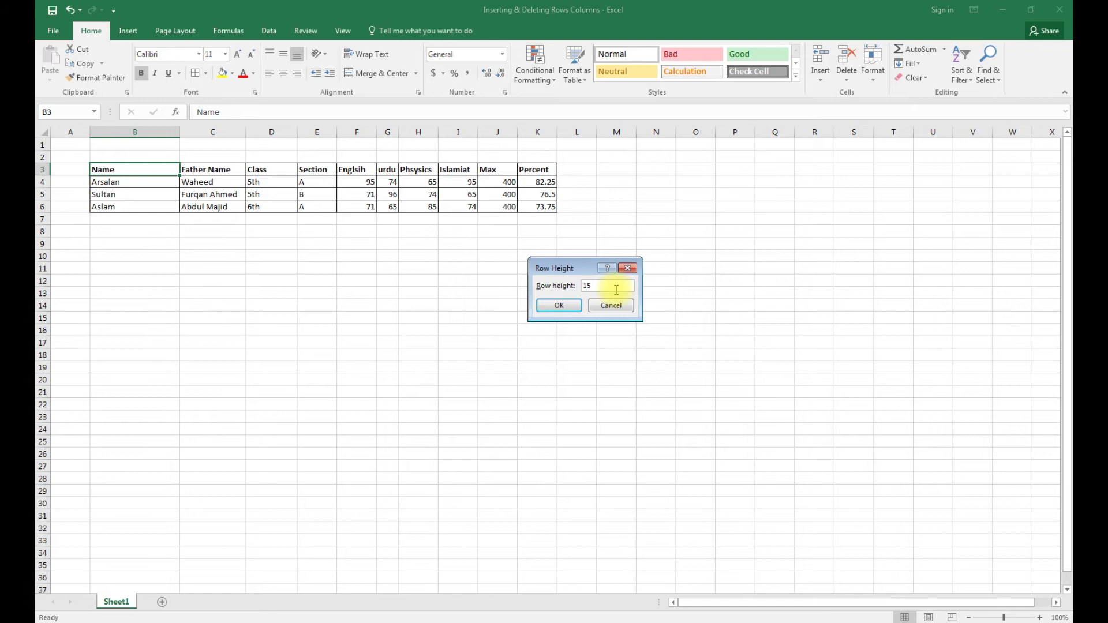
drag(616, 290, 506, 290)
text(25)
click(558, 305)
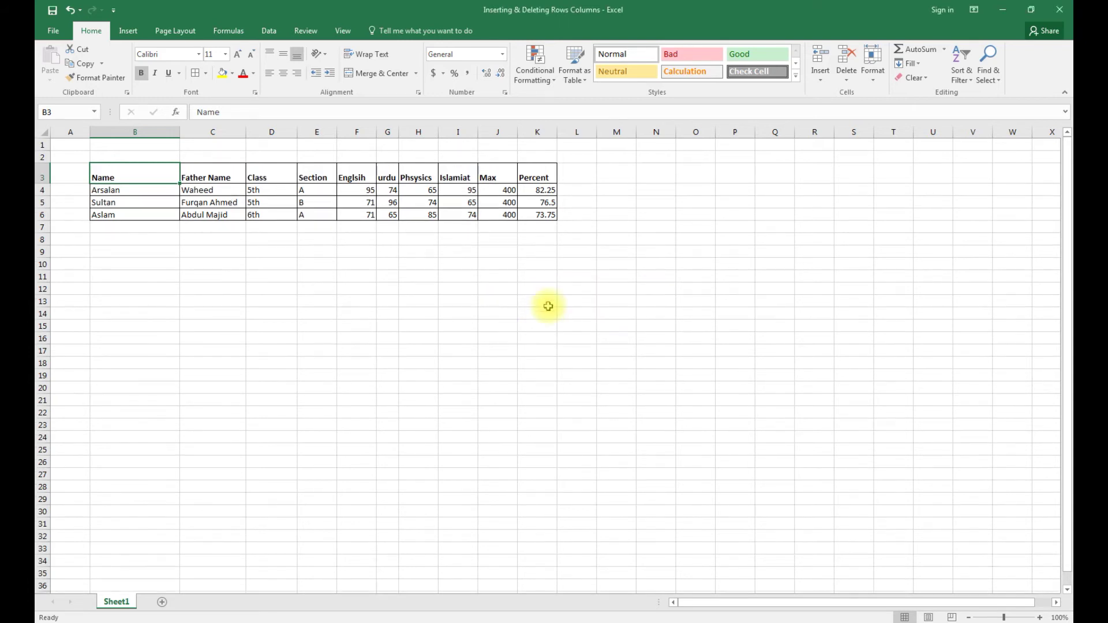
click(518, 356)
Step: Select rows 3 to 6 and give them a row height of 20
drag(40, 176, 38, 217)
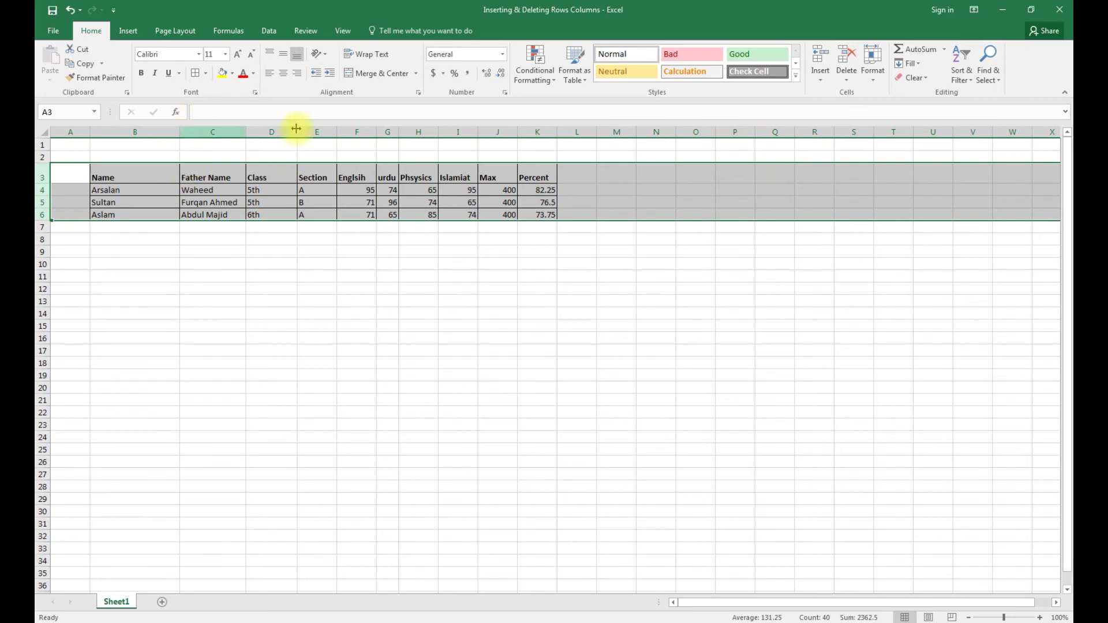
click(872, 68)
click(891, 109)
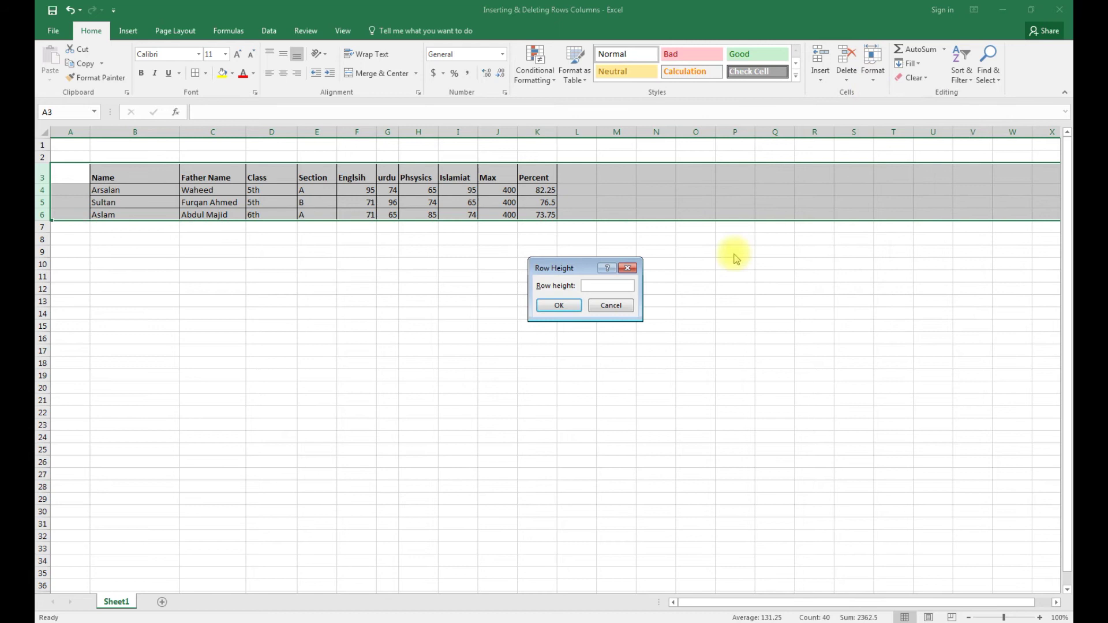
click(564, 305)
click(535, 371)
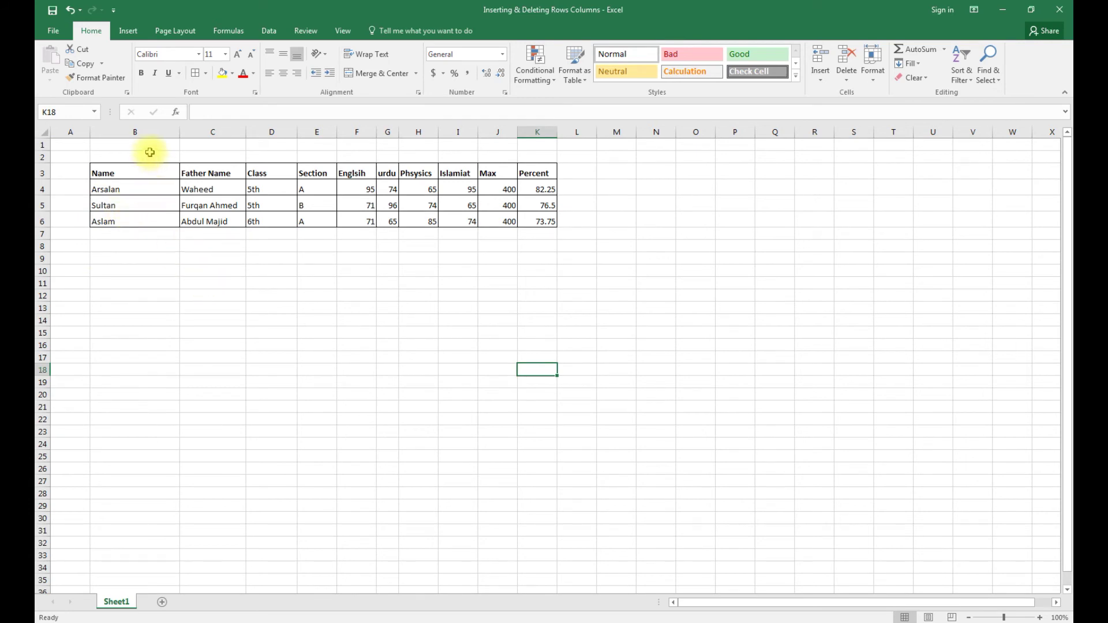
Step: Drag the row 3/4 boundary down to make header row 3 taller
click(171, 309)
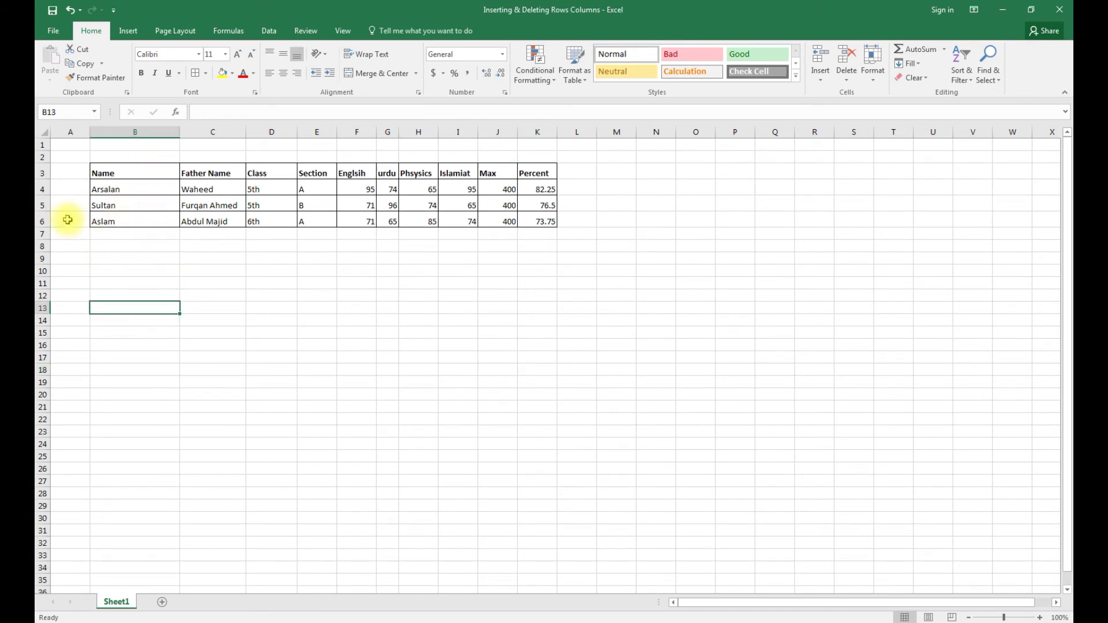
mouse_move(43, 180)
mouse_down()
mouse_move(43, 217)
mouse_move(53, 173)
mouse_up()
click(52, 173)
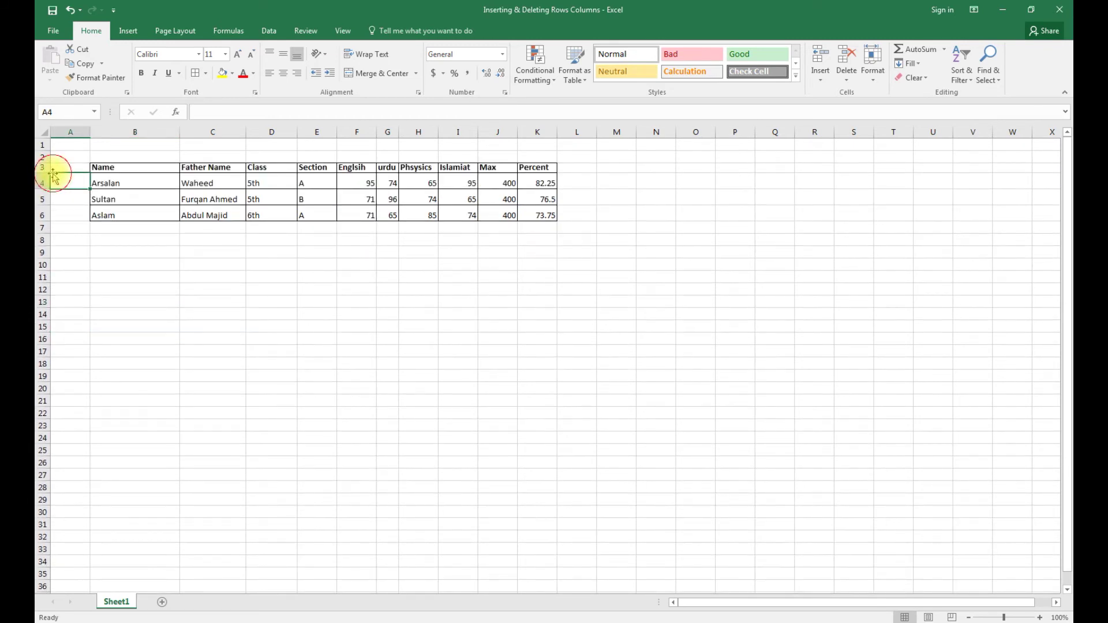
drag(44, 173, 43, 189)
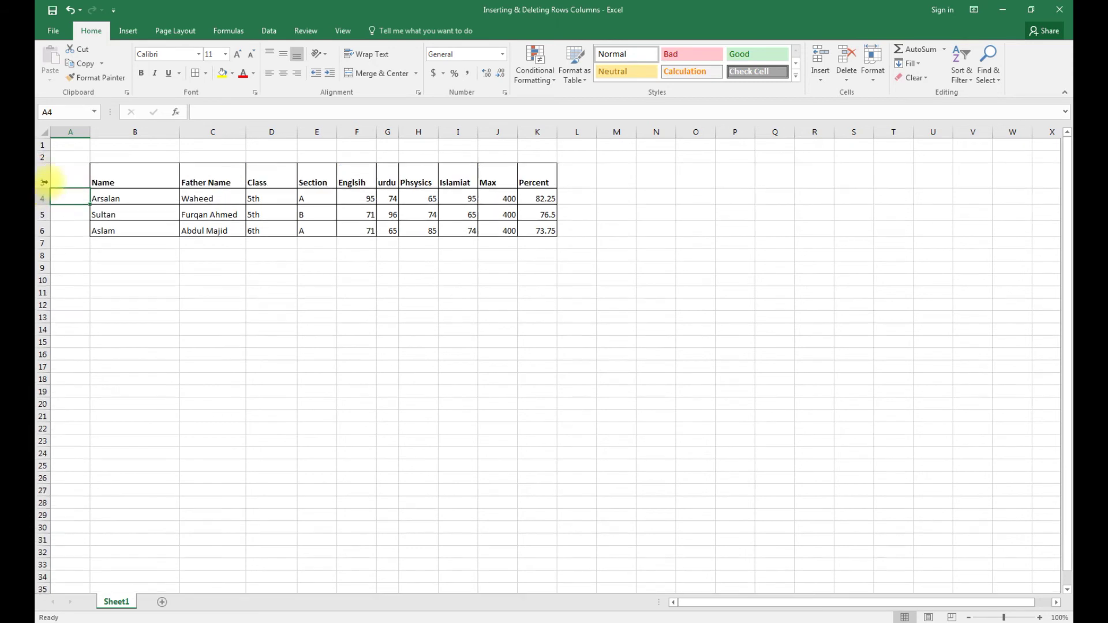
click(172, 330)
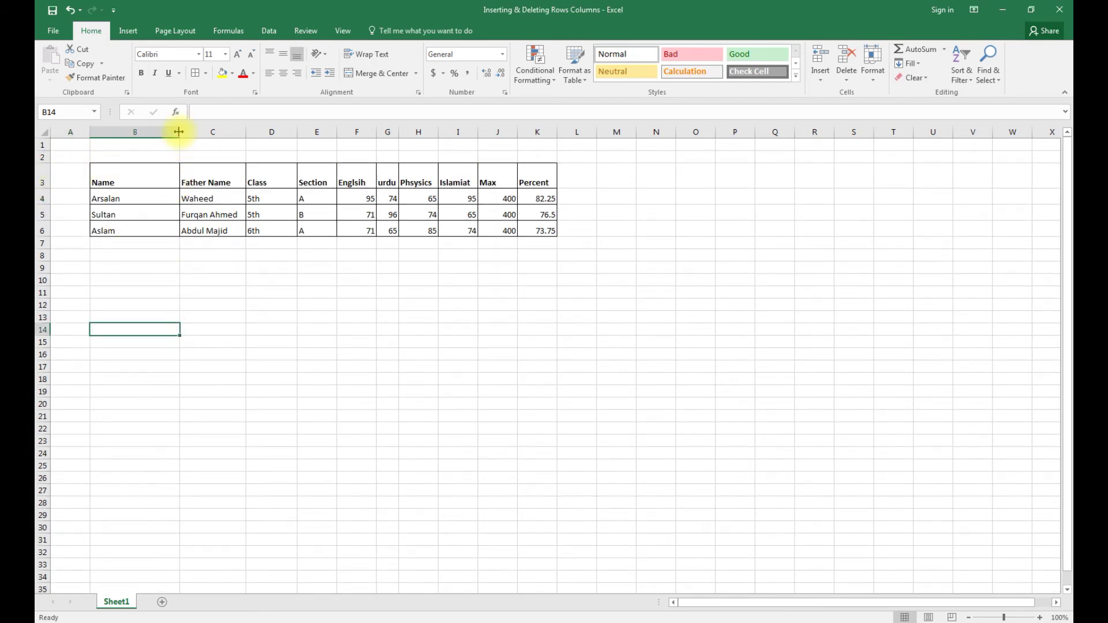
Step: Drag column B's border to narrow it and column G's border to widen it
mouse_move(180, 132)
mouse_down()
mouse_move(319, 132)
mouse_move(173, 151)
mouse_up()
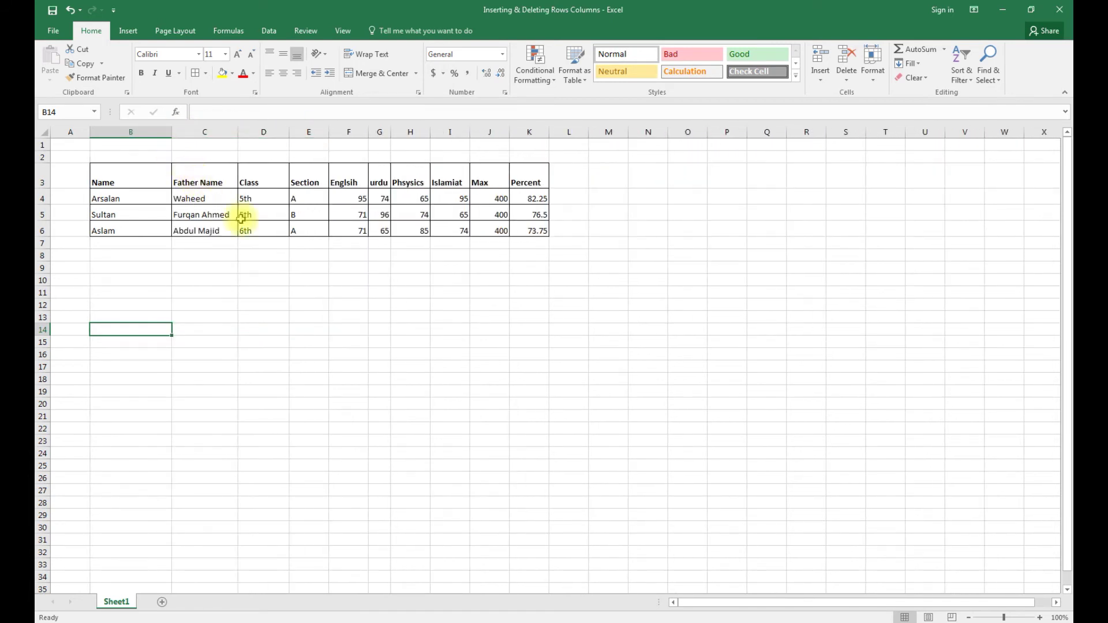
click(593, 339)
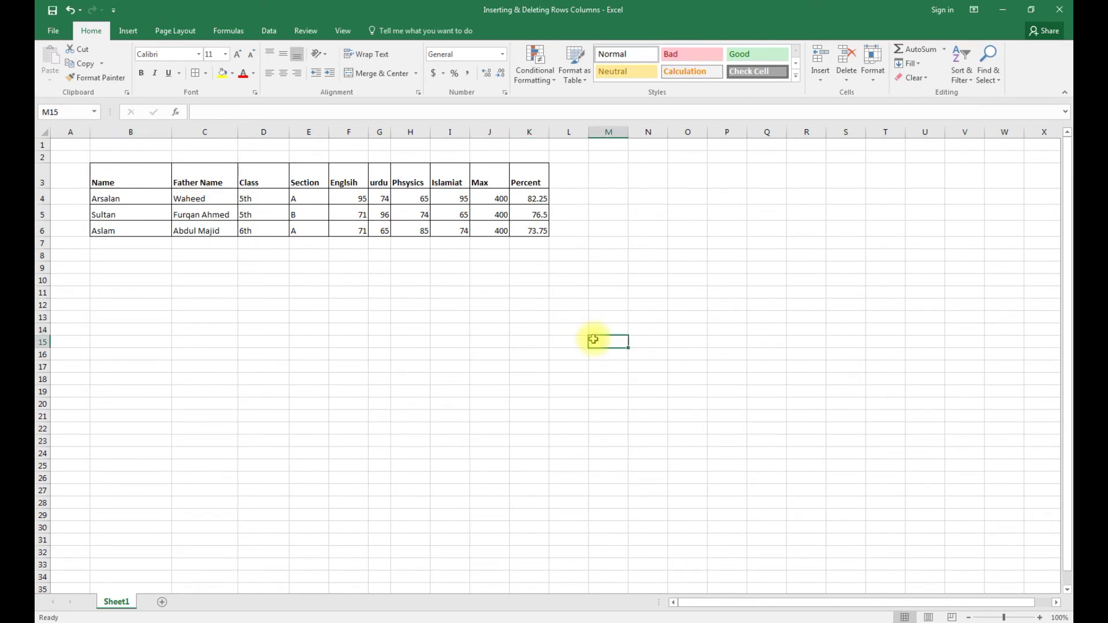
drag(390, 134, 415, 135)
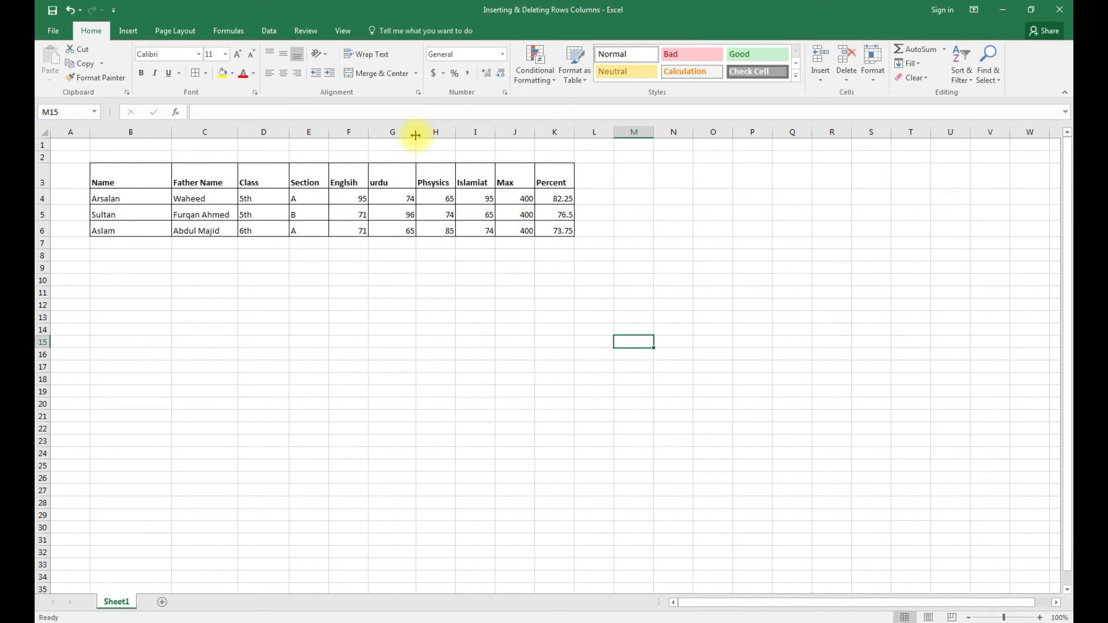
click(460, 378)
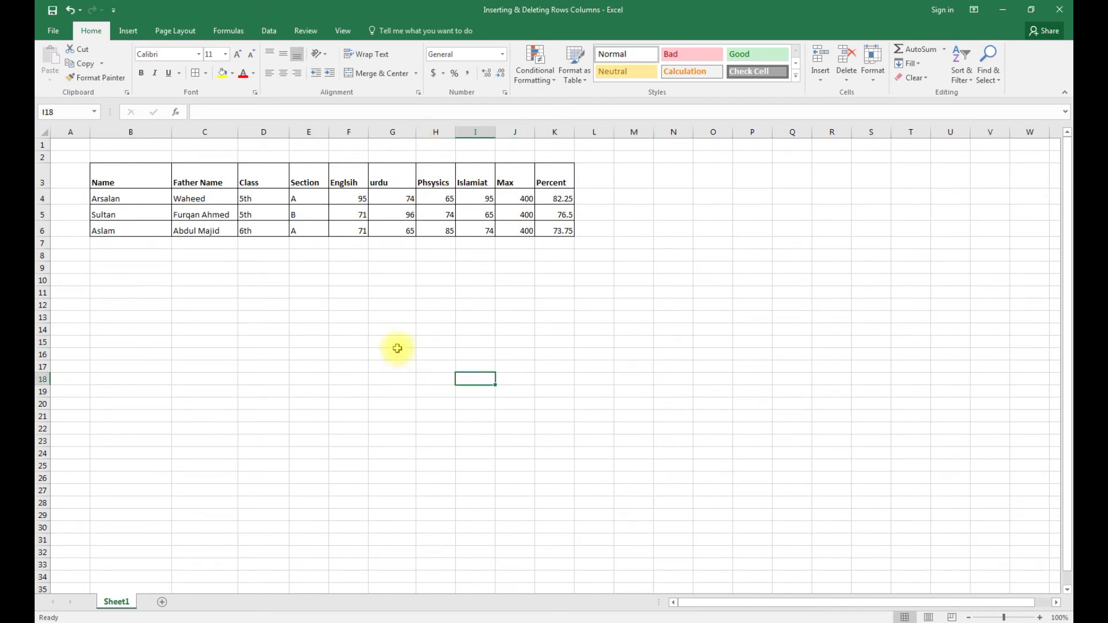
click(319, 134)
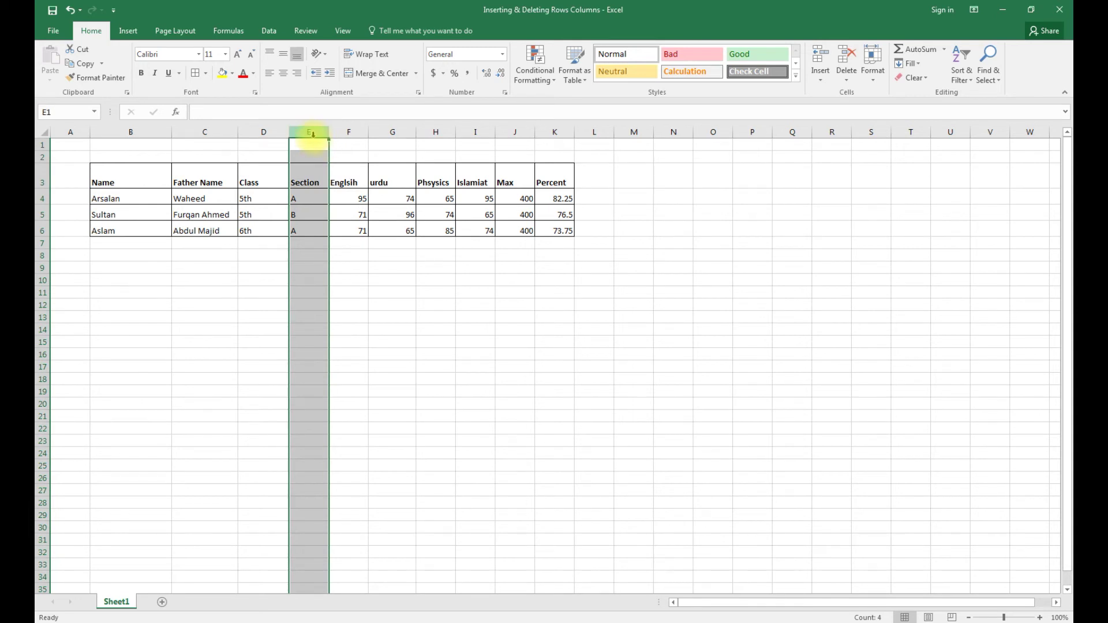
Step: Hide the Section column E via Format > Hide & Unhide
click(873, 81)
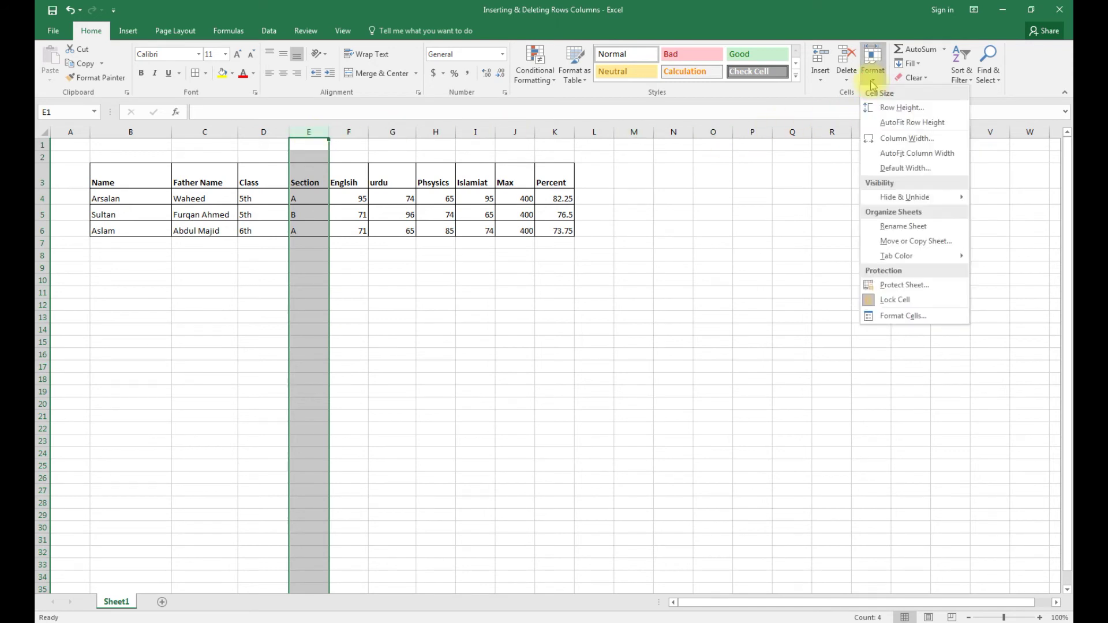
mouse_move(915, 198)
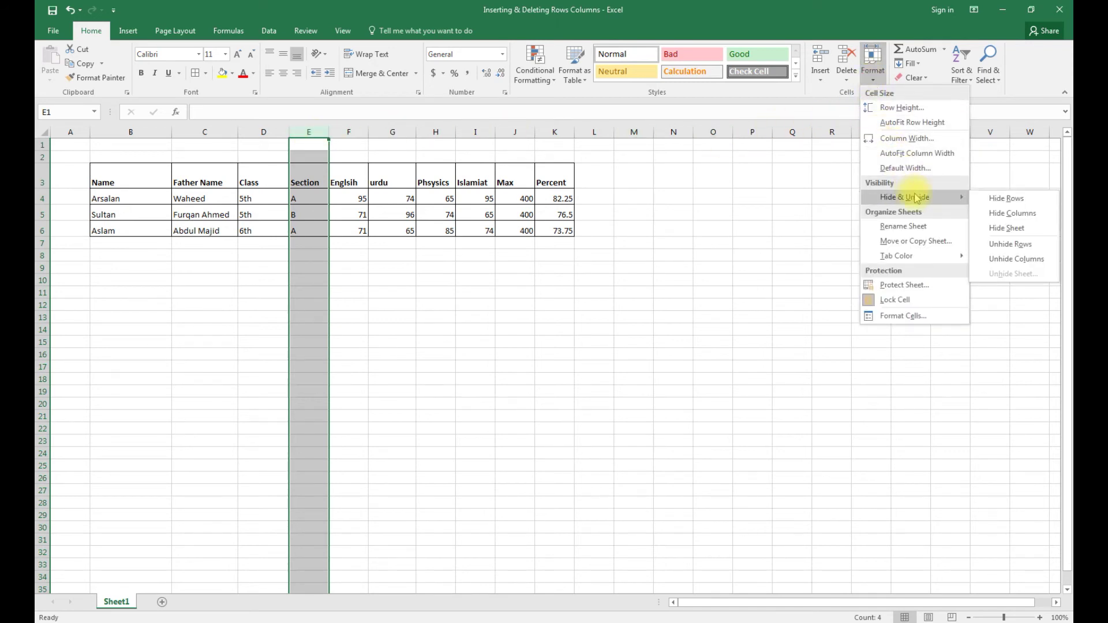
click(1025, 214)
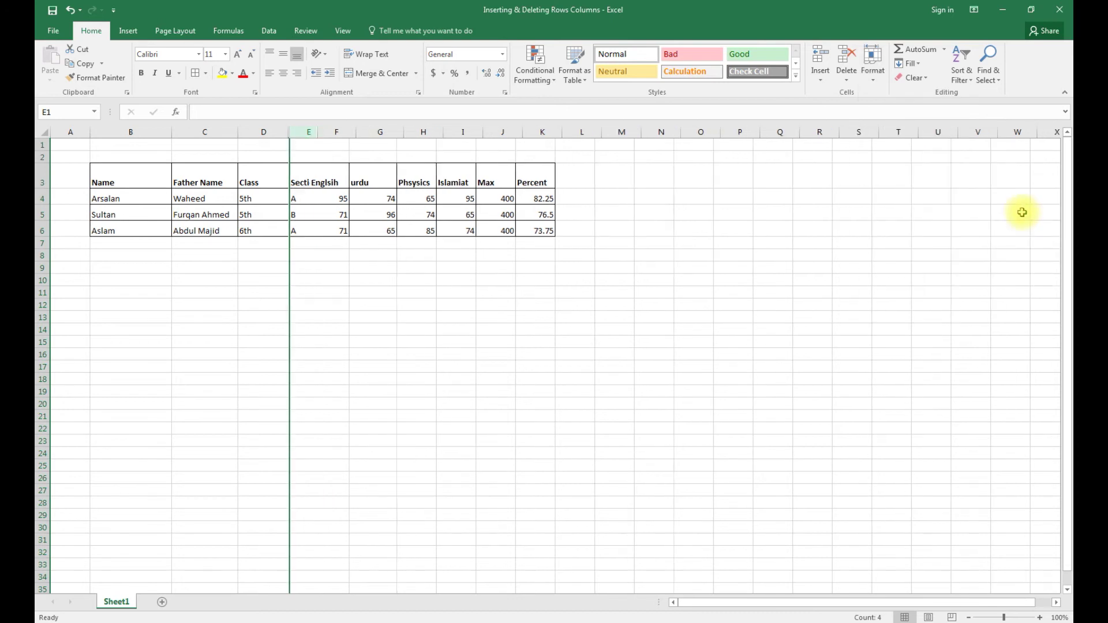
click(566, 394)
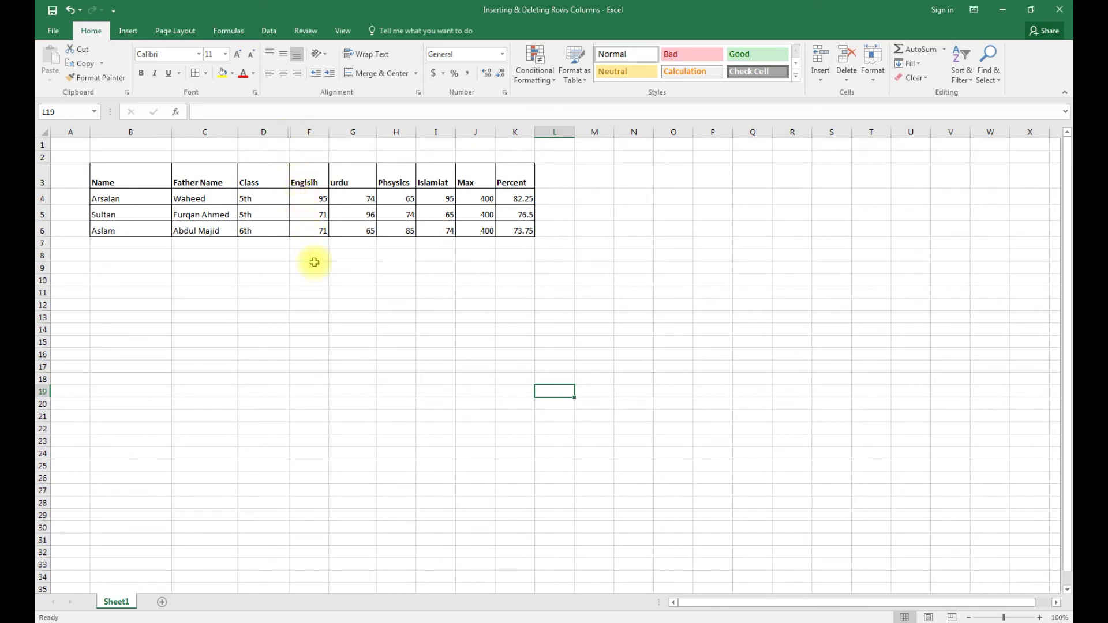
Step: Select columns D to G around the hidden column and choose Unhide Columns to restore Section
click(362, 318)
drag(327, 268, 262, 128)
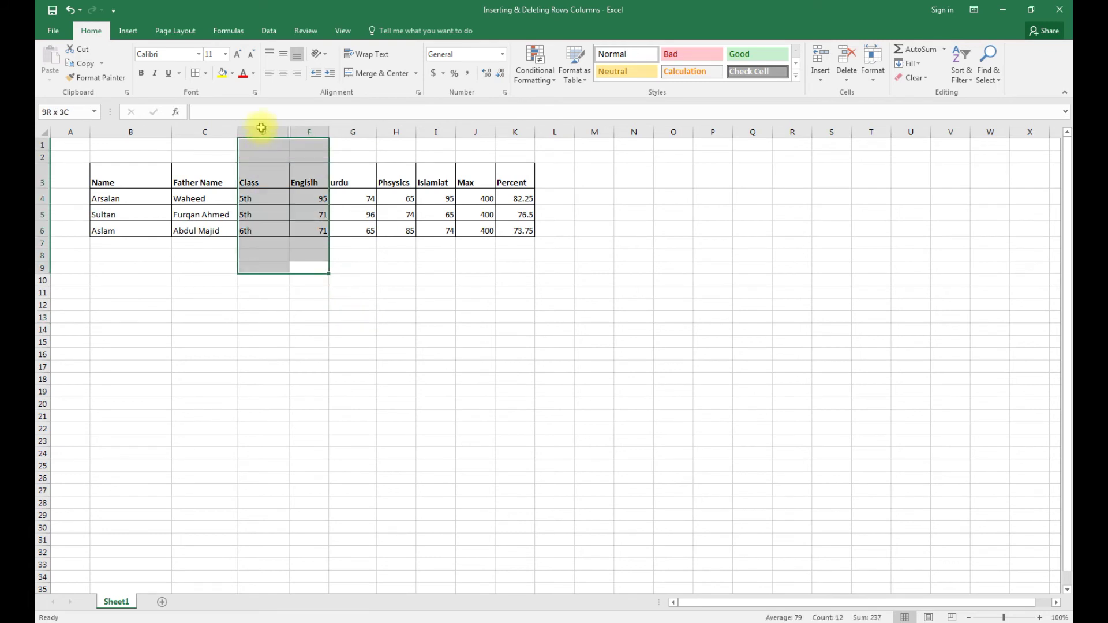
click(363, 342)
drag(276, 144, 317, 227)
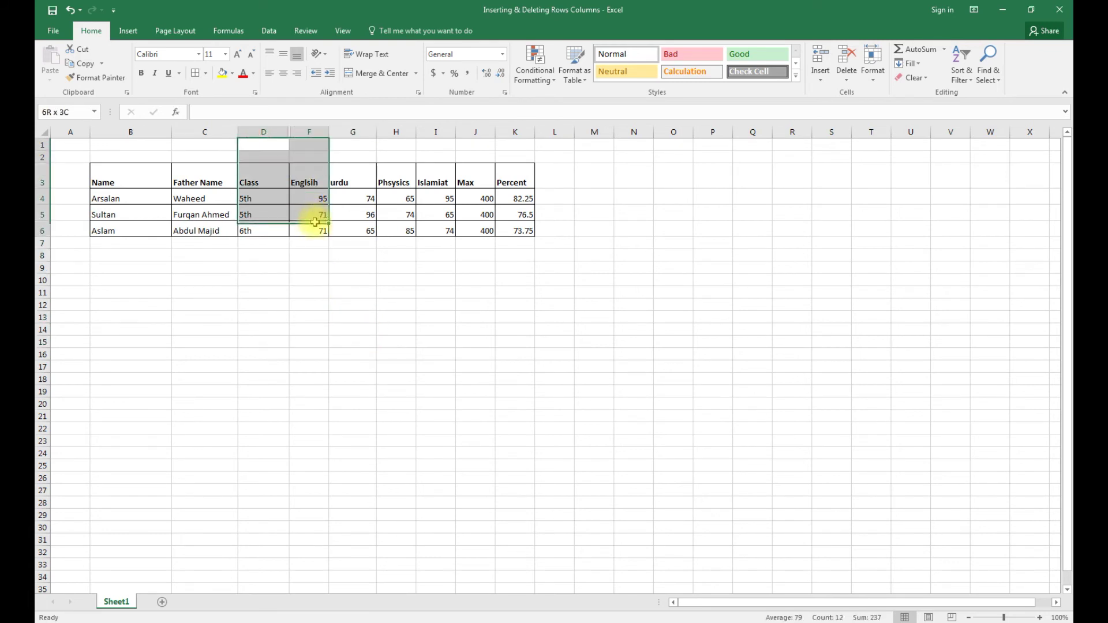
click(348, 300)
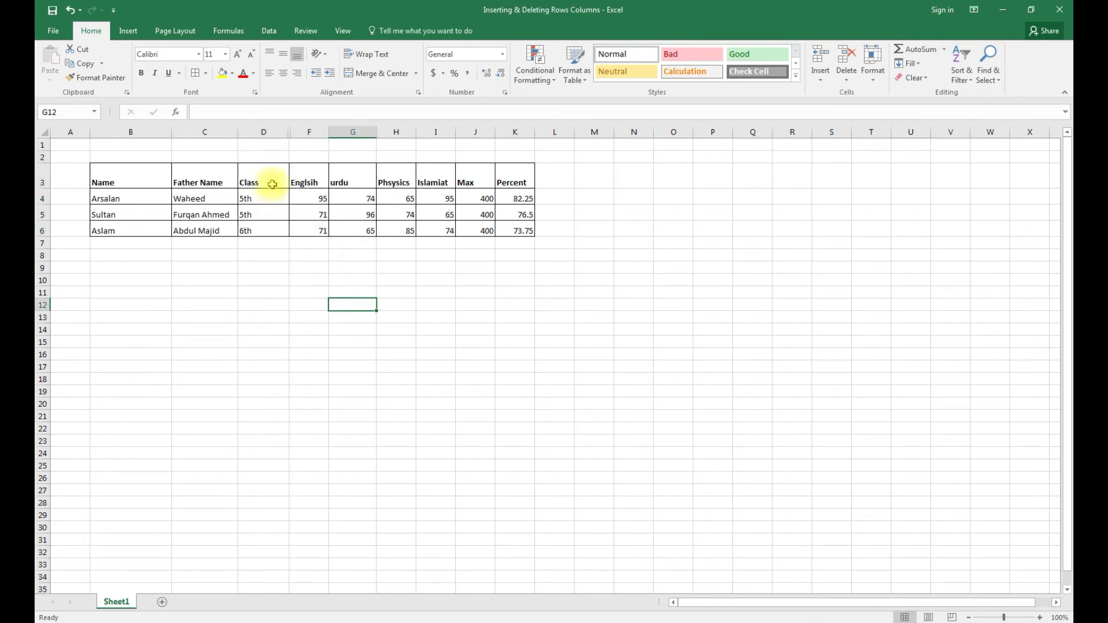
drag(277, 144, 331, 257)
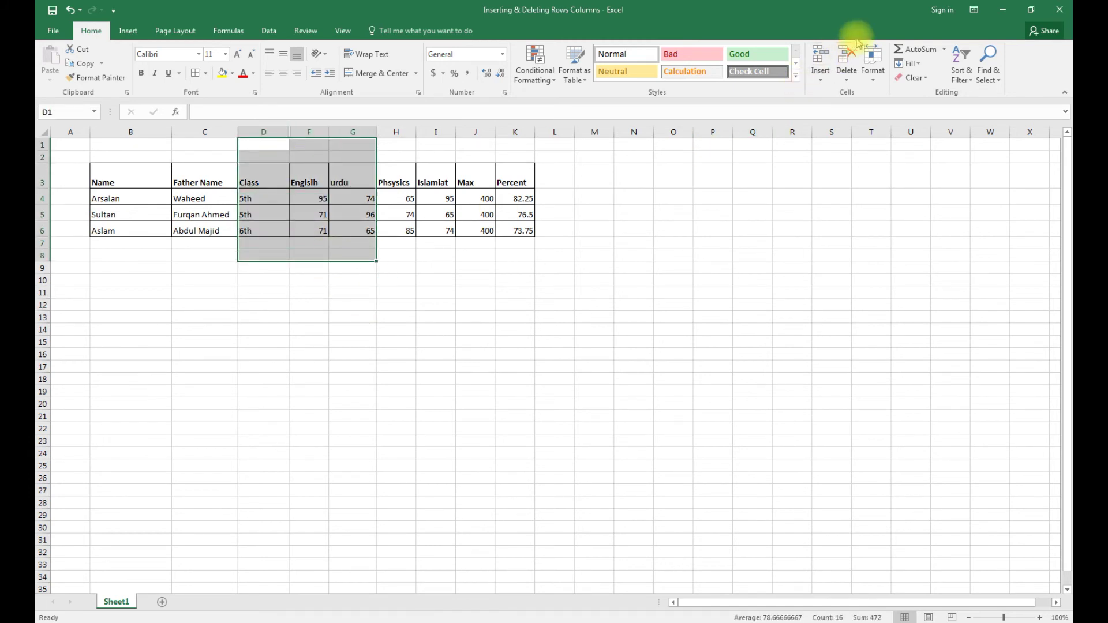
click(873, 70)
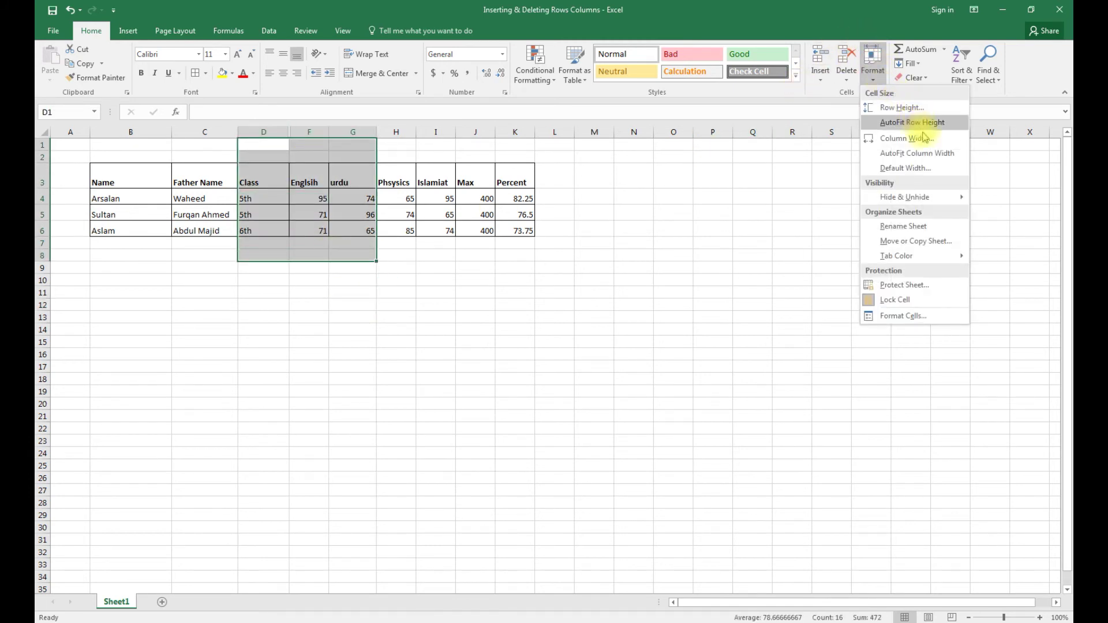
mouse_move(934, 200)
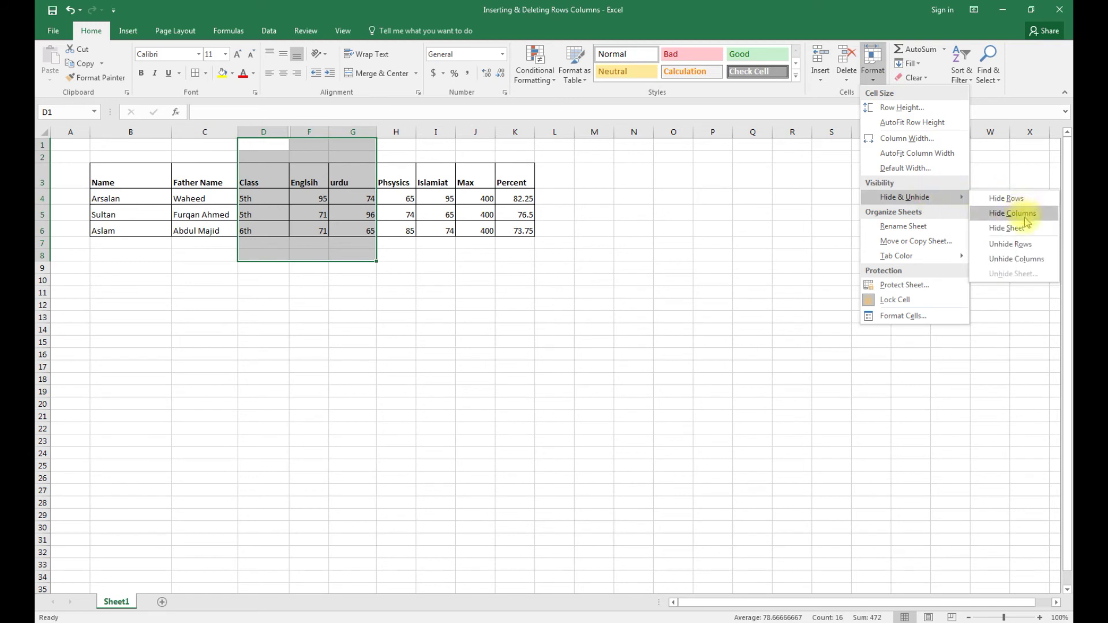
click(1038, 261)
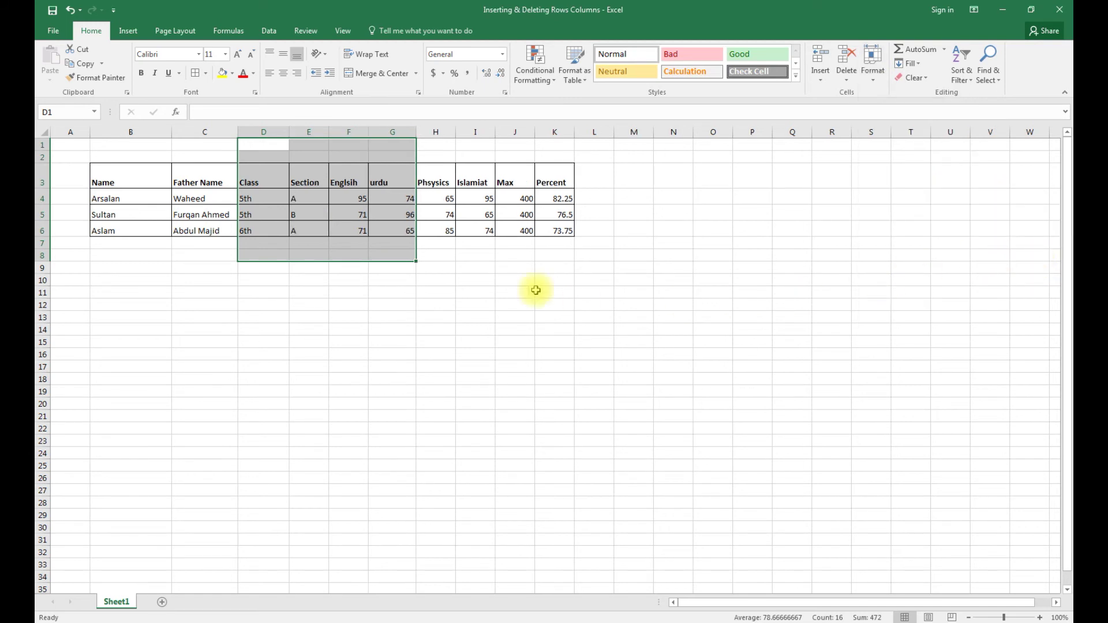
click(314, 157)
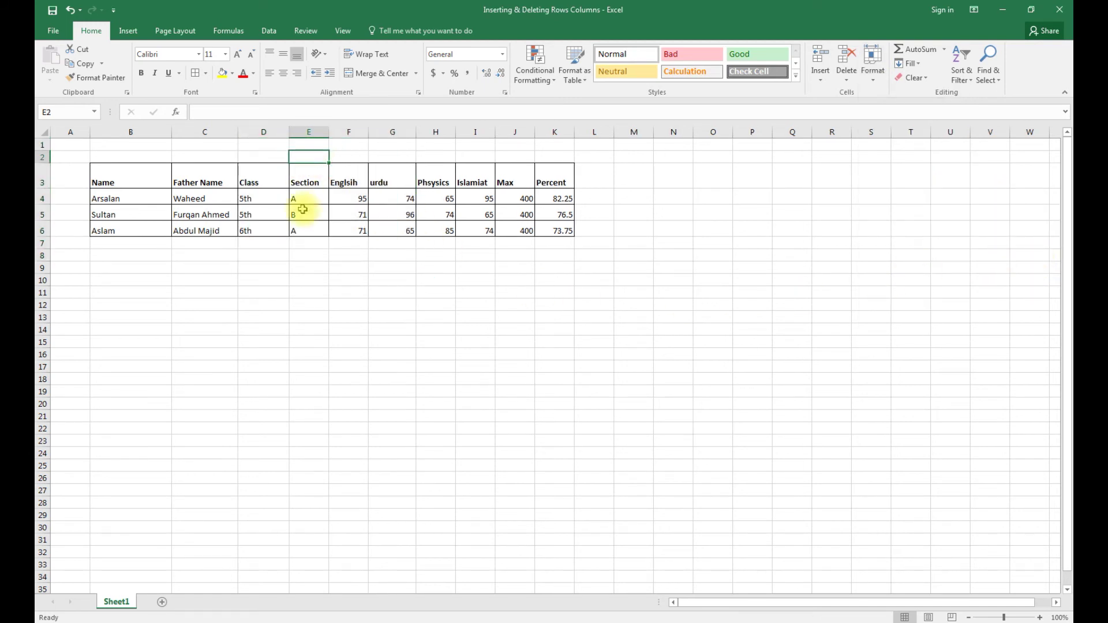
click(268, 316)
drag(41, 214, 38, 230)
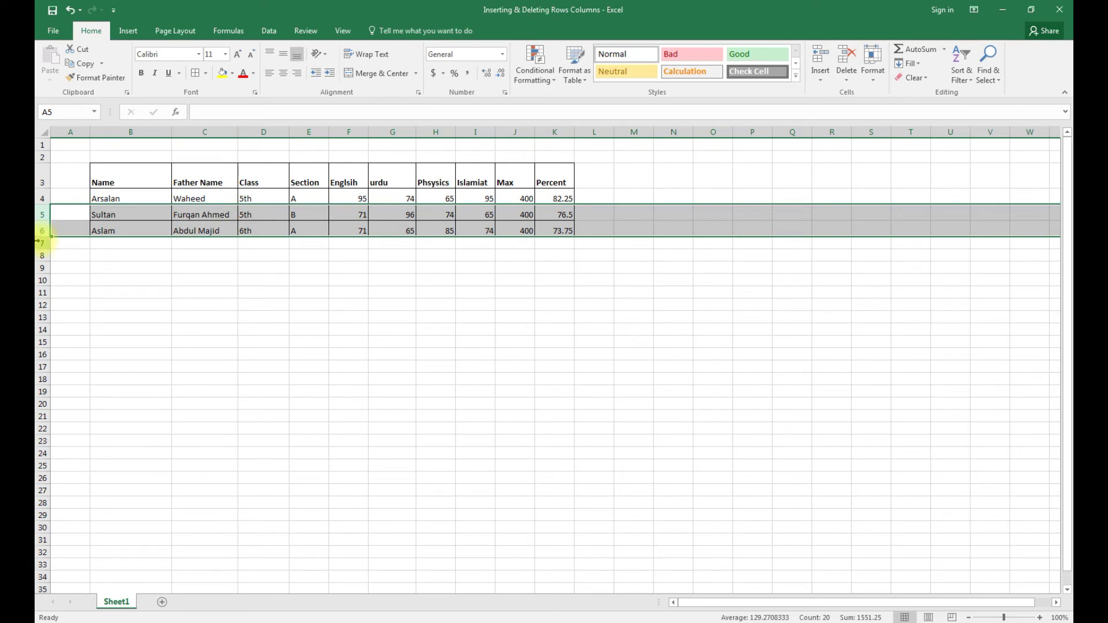
click(873, 82)
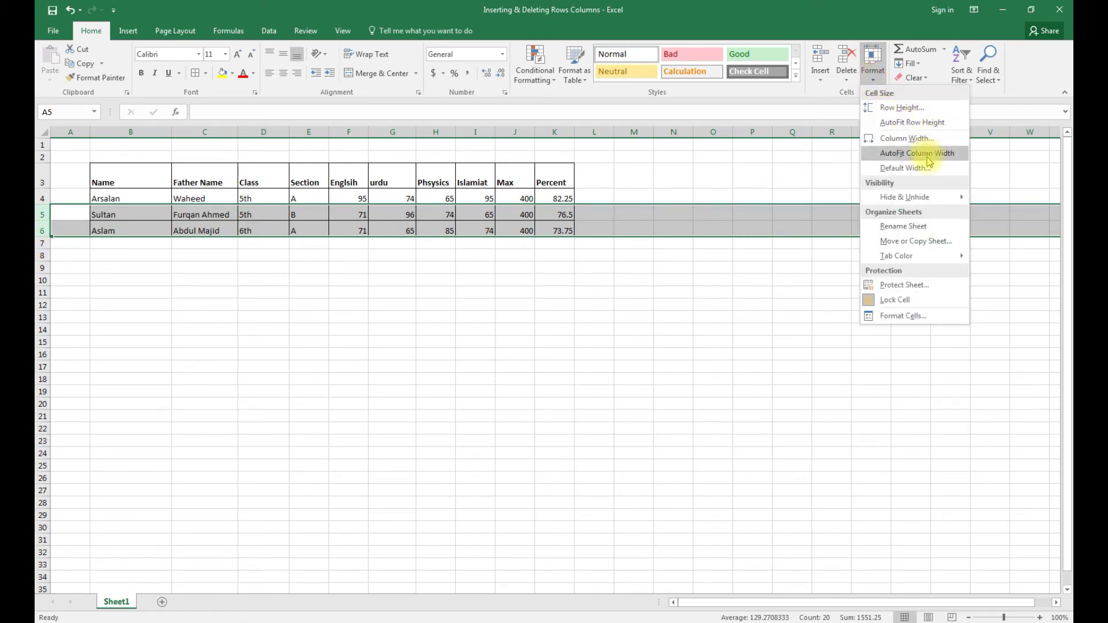
mouse_move(916, 198)
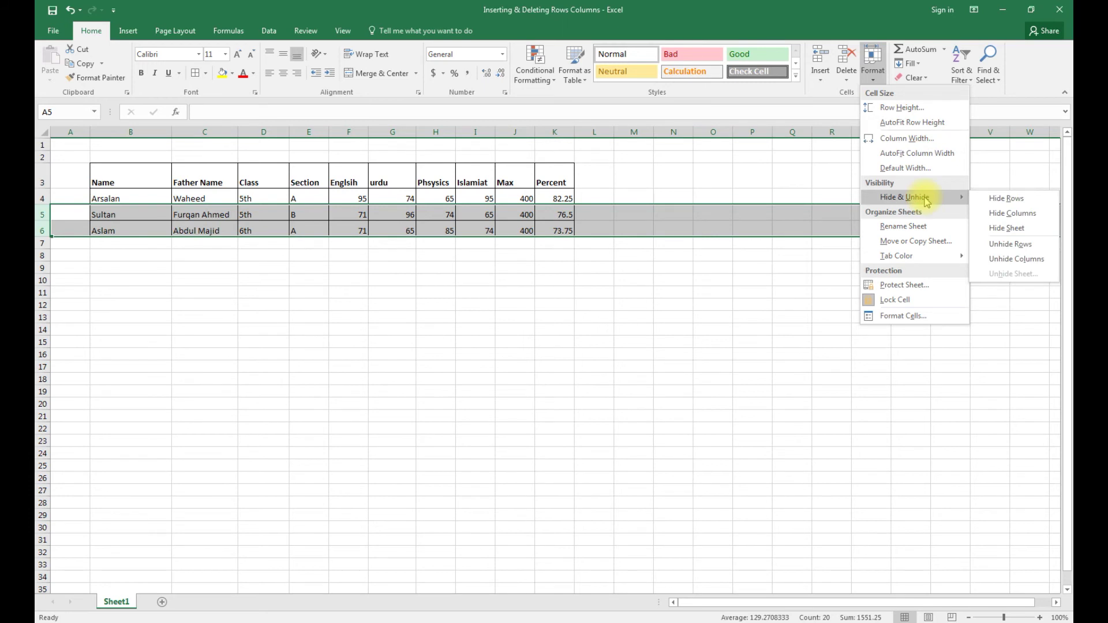
click(1035, 202)
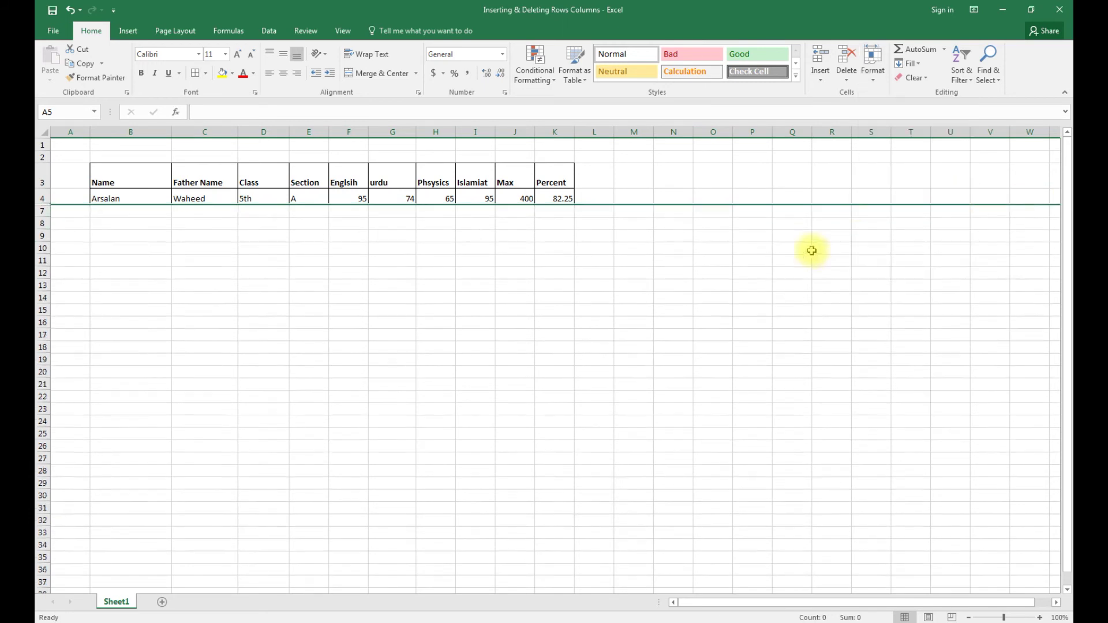
click(603, 297)
drag(158, 283, 37, 179)
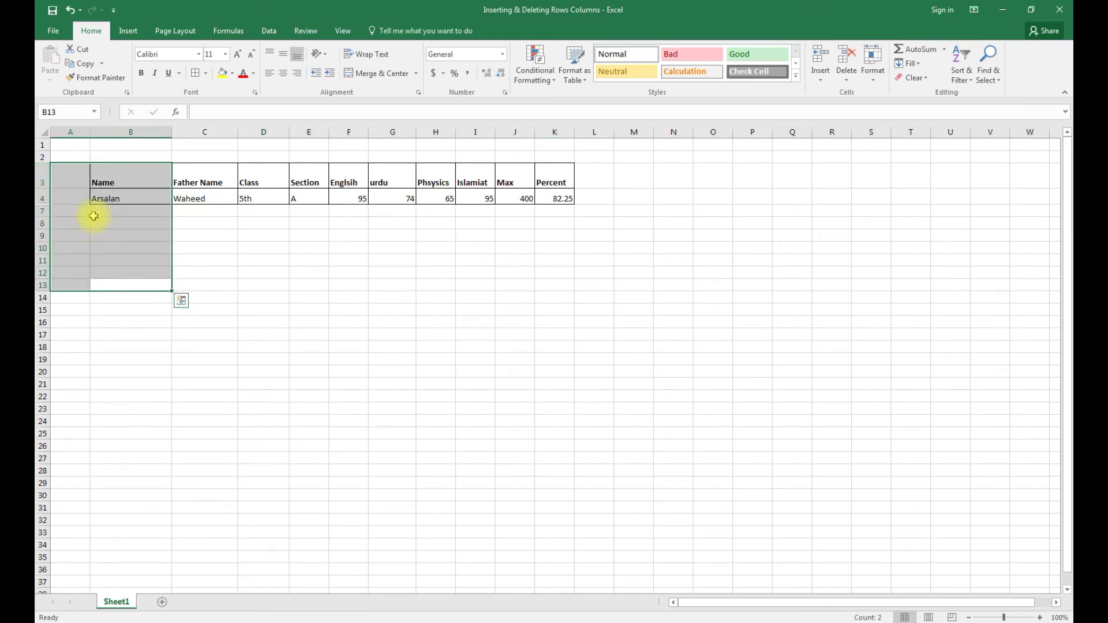
click(881, 72)
mouse_move(922, 198)
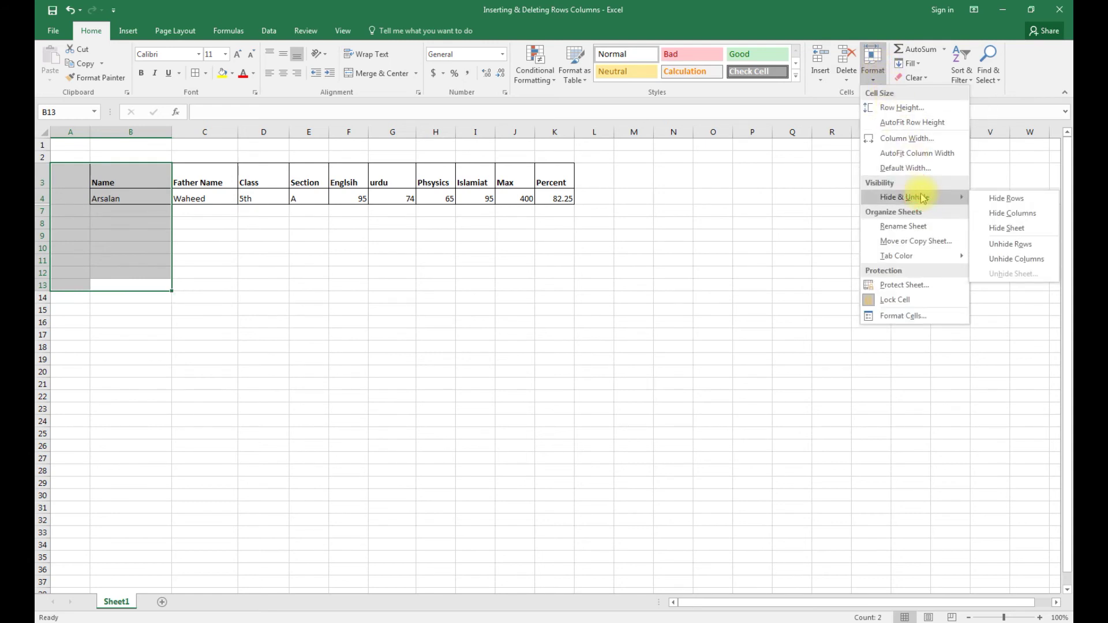
click(1042, 249)
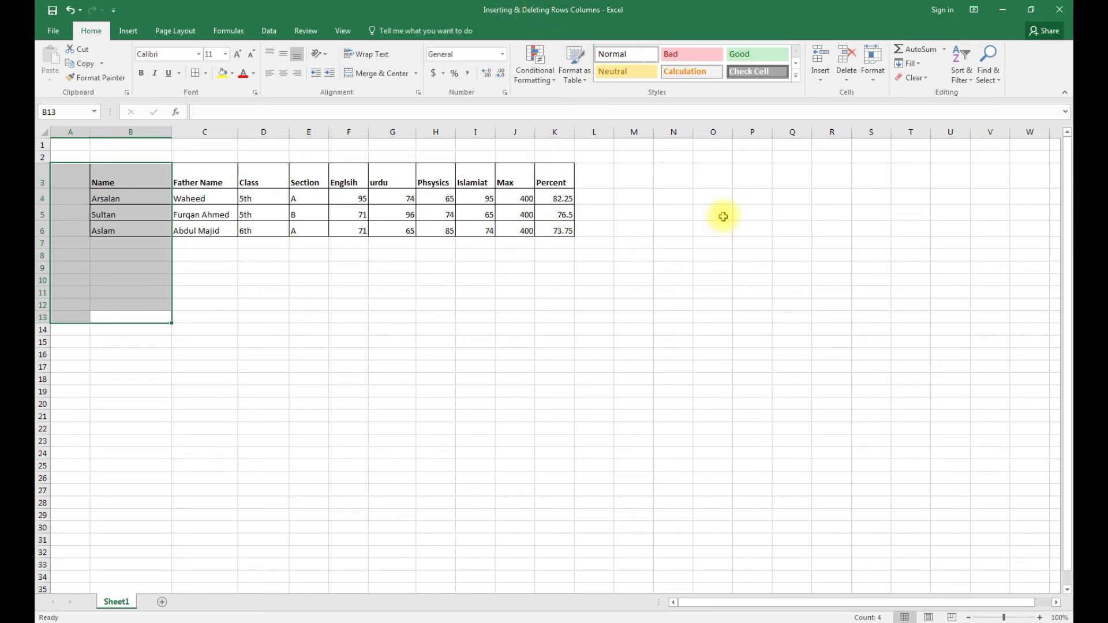
click(597, 379)
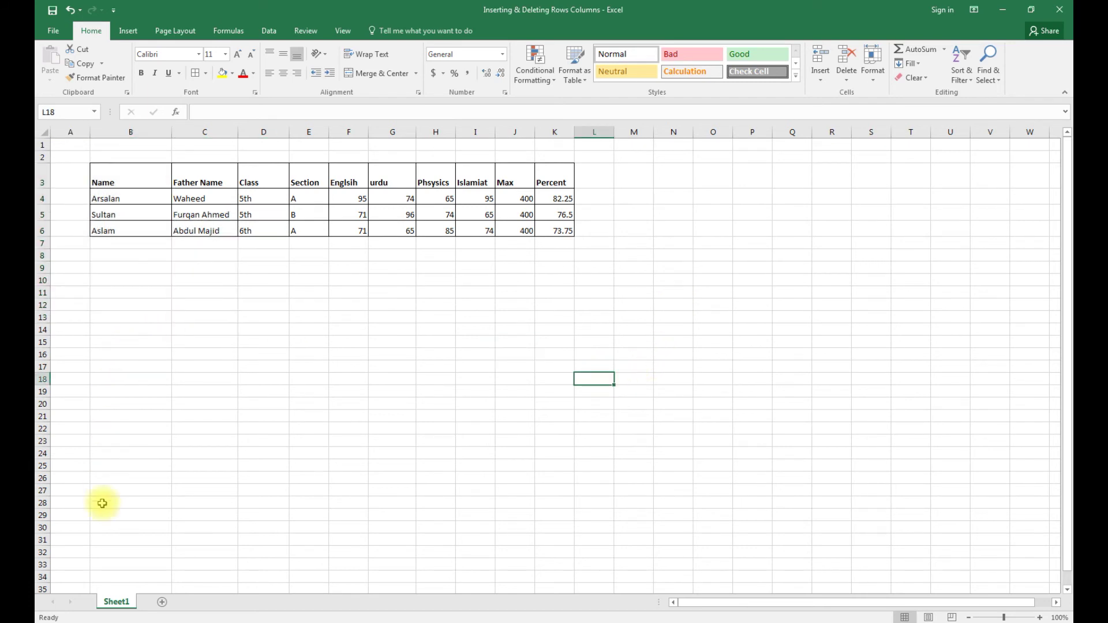
Step: Rename the Sheet1 tab to 'Summary Data' using the tab's Rename option
right_click(118, 606)
click(118, 606)
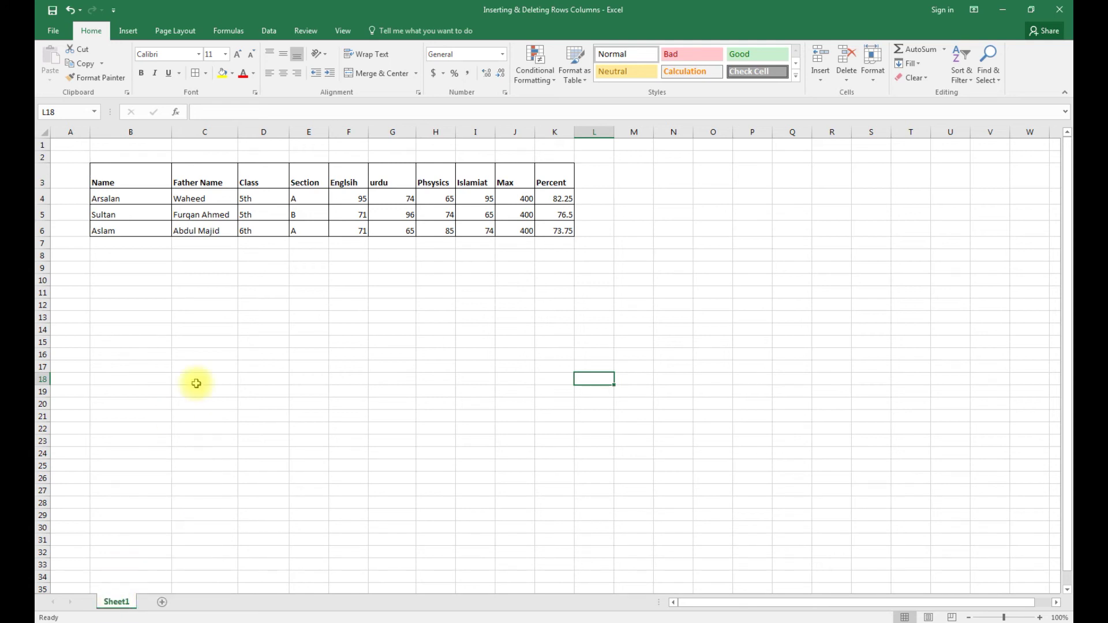
right_click(123, 603)
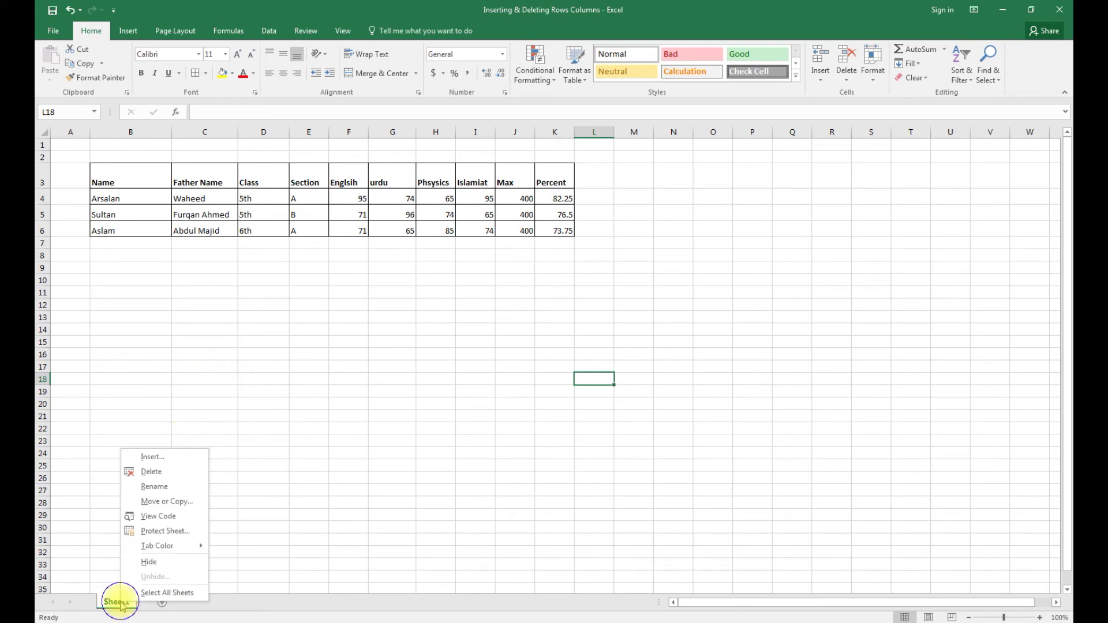
click(183, 491)
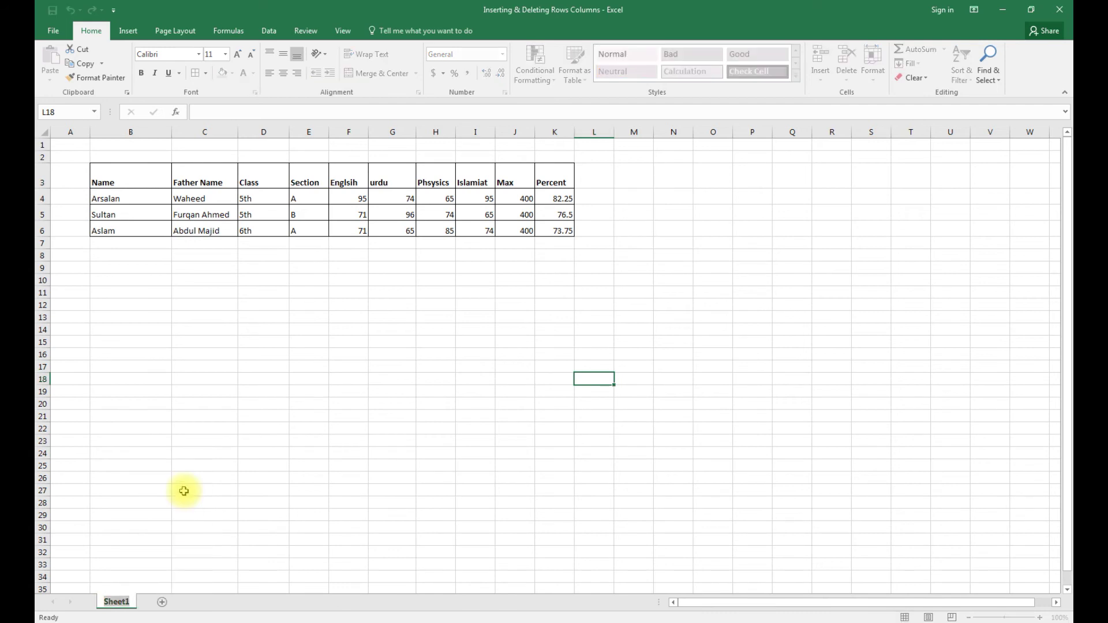
text(M)
key(BackSpace)
key(BackSpace)
text(Summary Data)
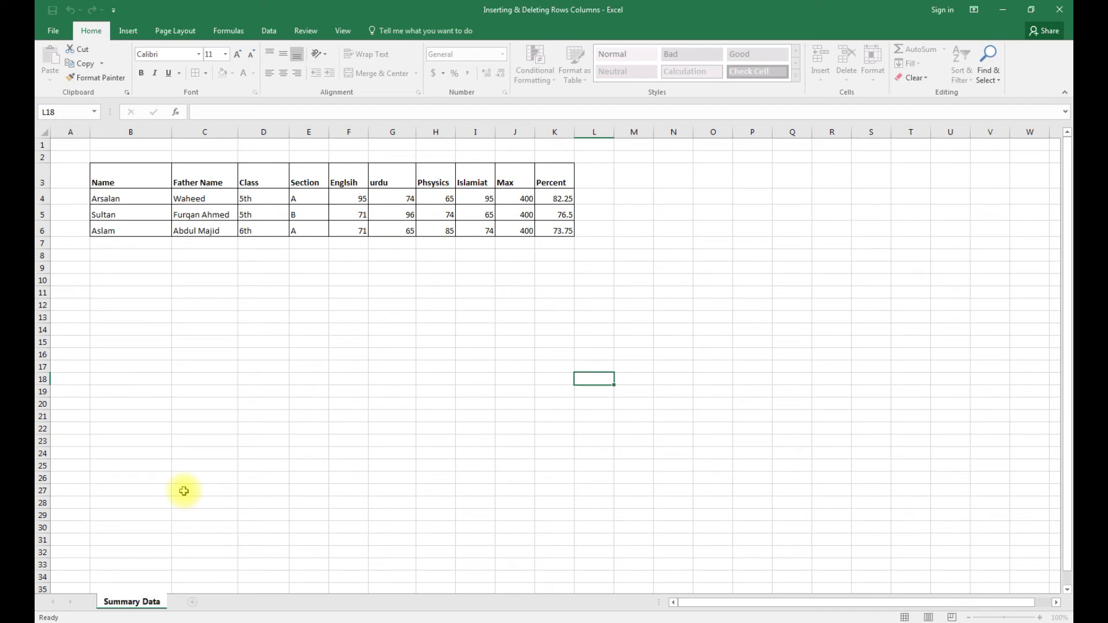
key(Return)
click(184, 491)
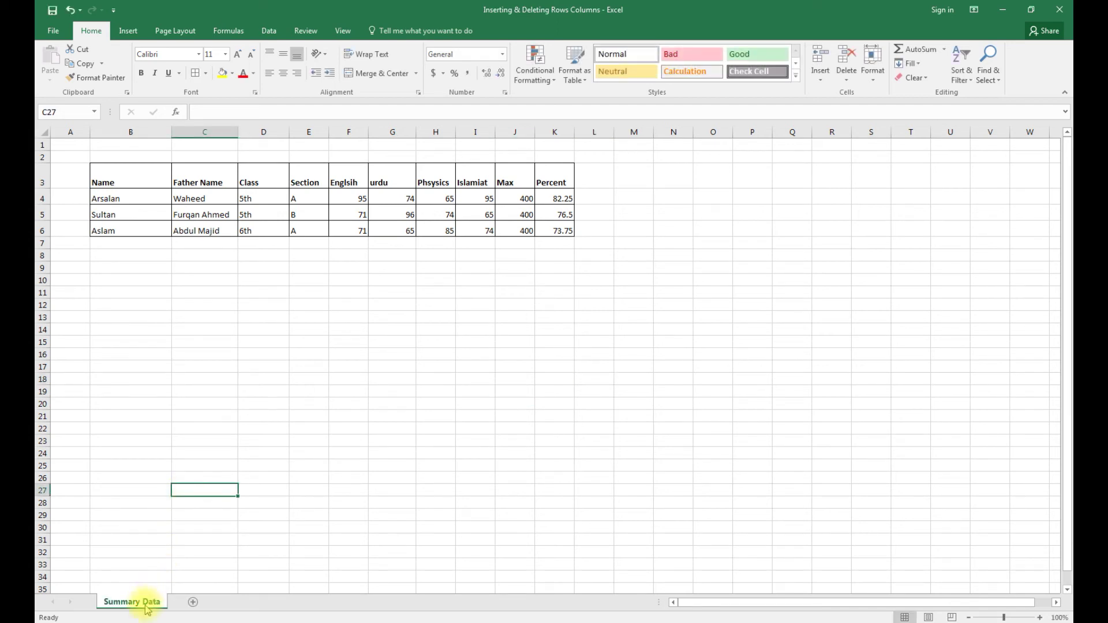
Step: Add a new worksheet with the + button and rename its tab 'Detailed data'
click(195, 605)
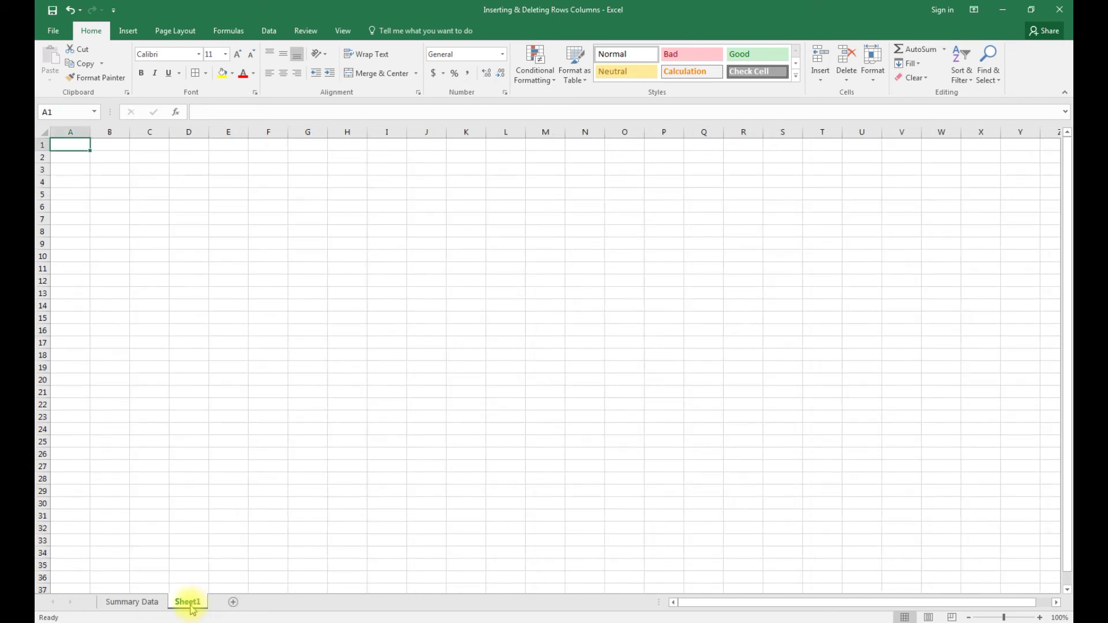
click(228, 416)
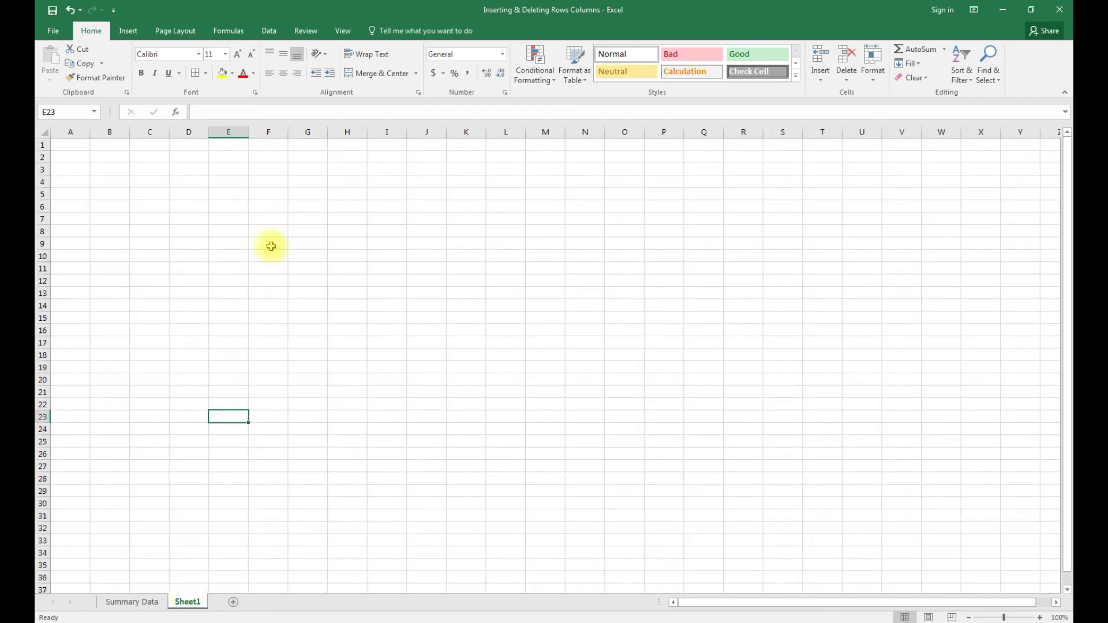
right_click(188, 602)
click(223, 490)
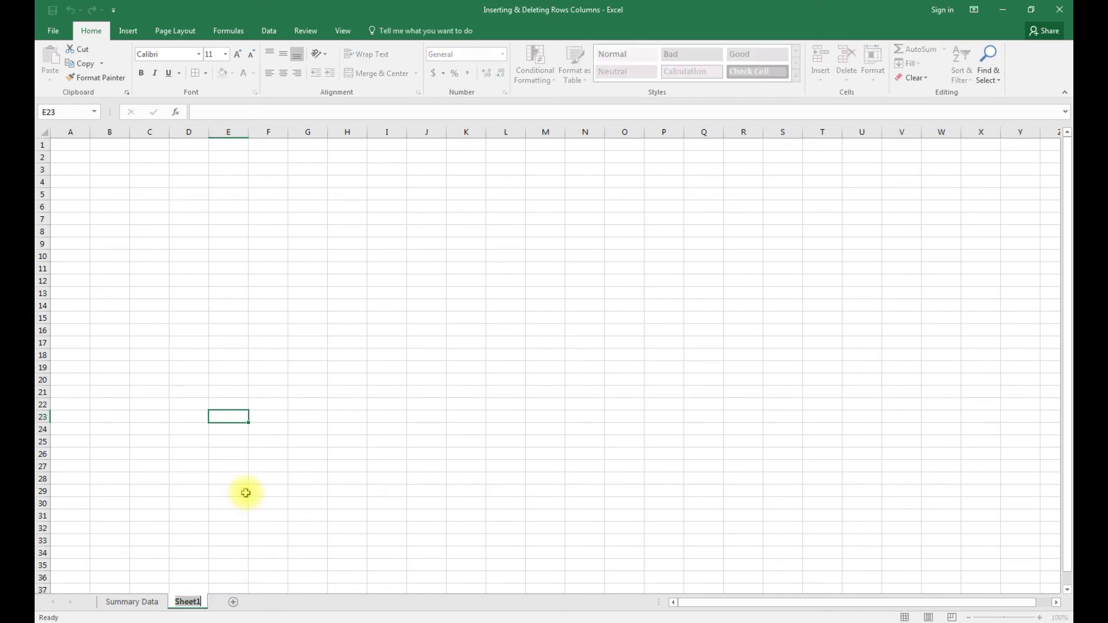
text(Detailed data)
click(245, 492)
click(242, 527)
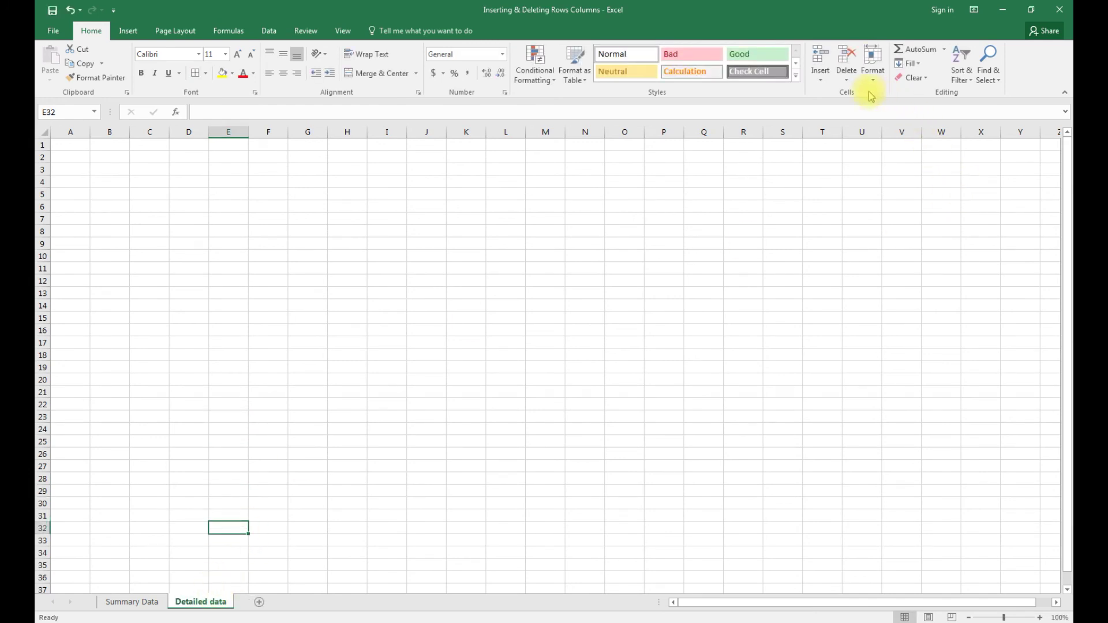
click(821, 81)
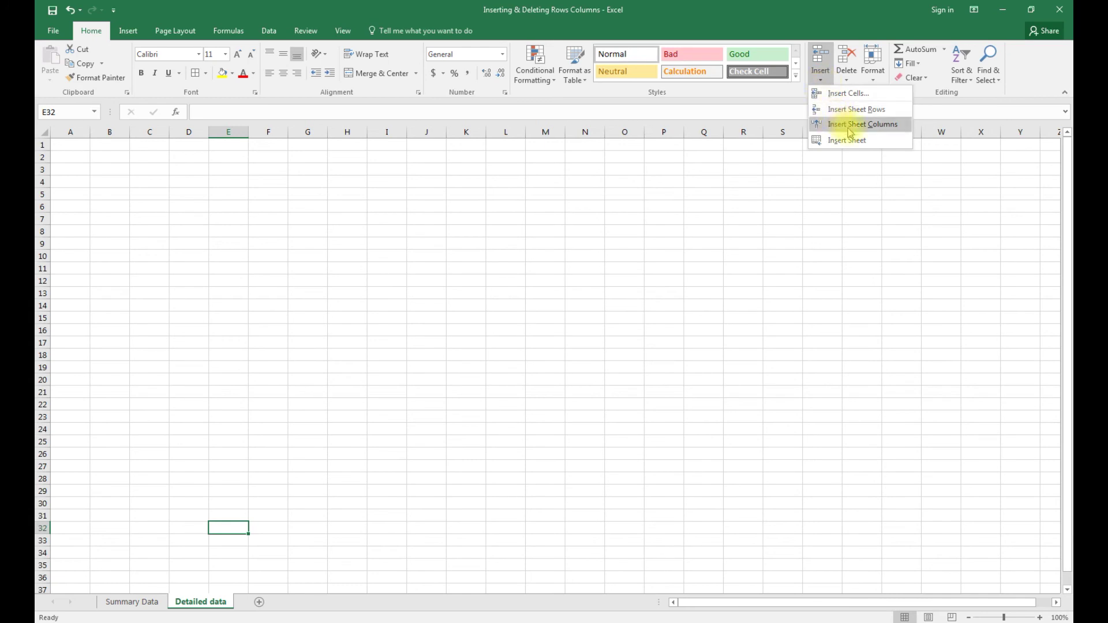
Step: Insert a blank Sheet2 between Summary Data and Detailed data, then check each sheet tab
click(867, 141)
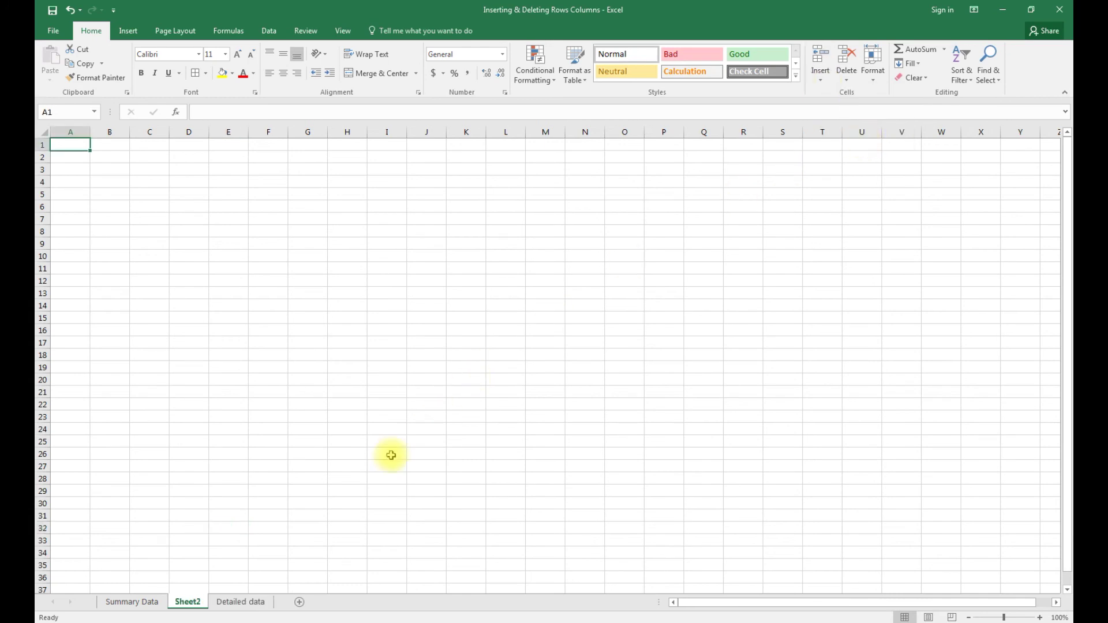
click(131, 602)
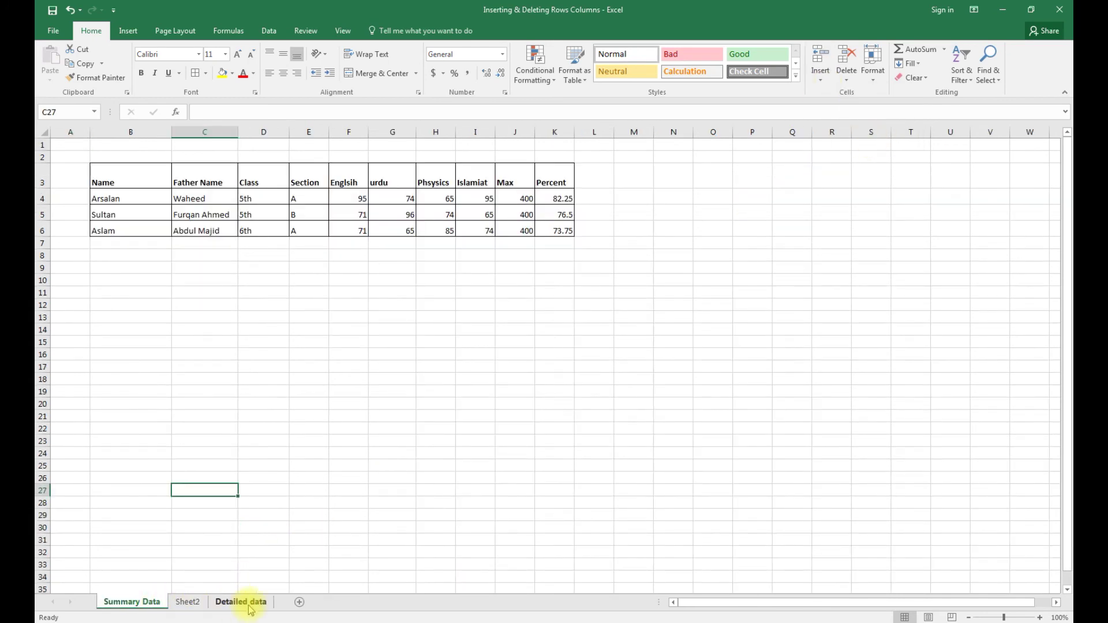
click(249, 605)
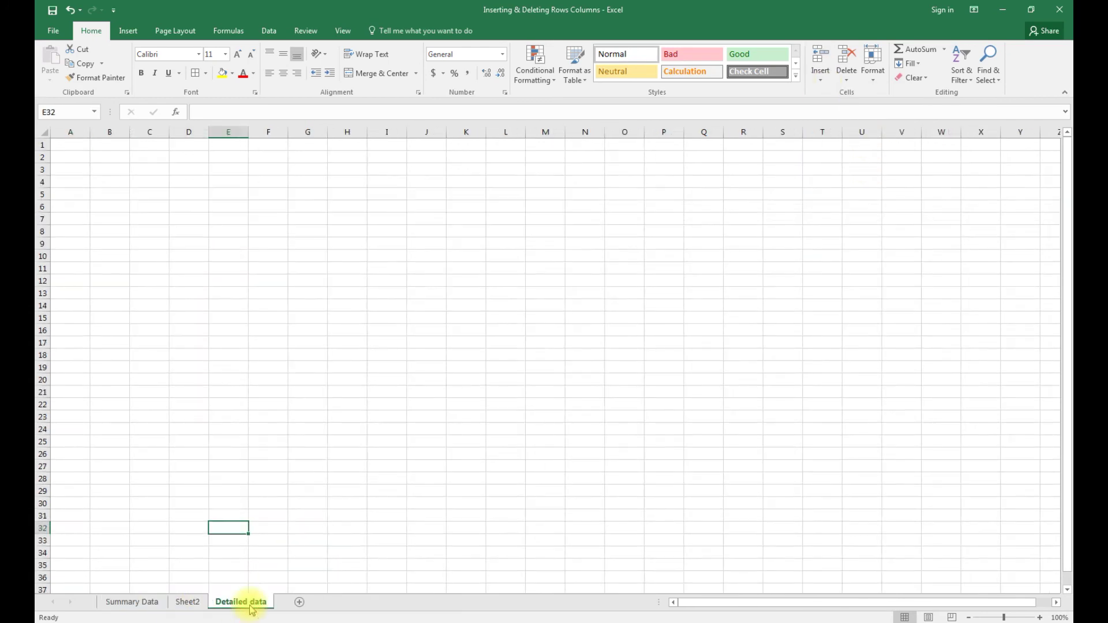
click(196, 605)
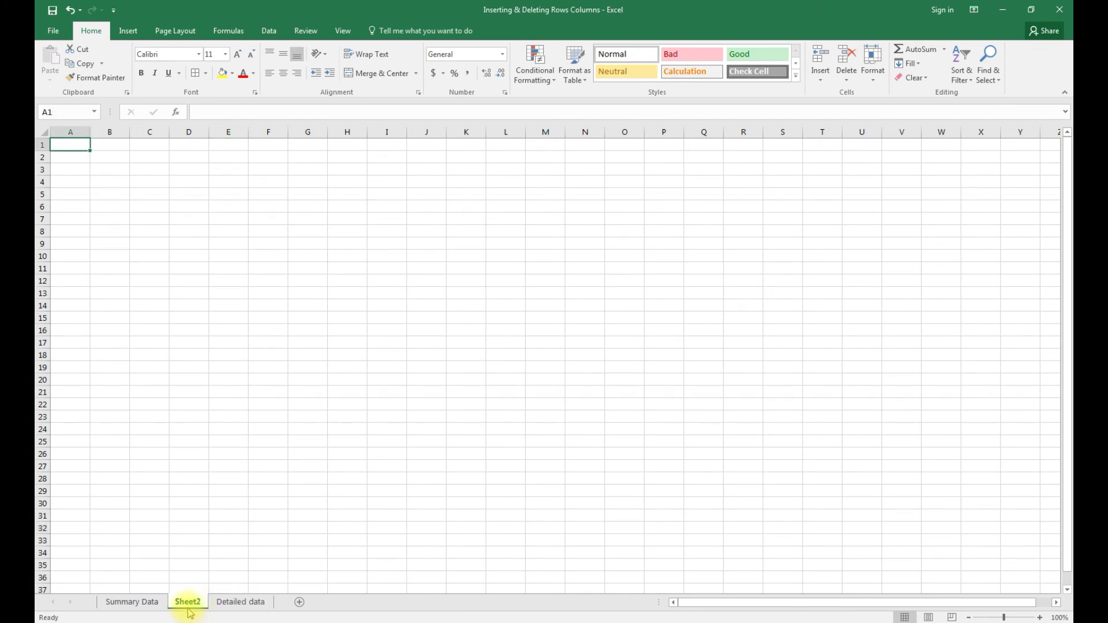
click(140, 604)
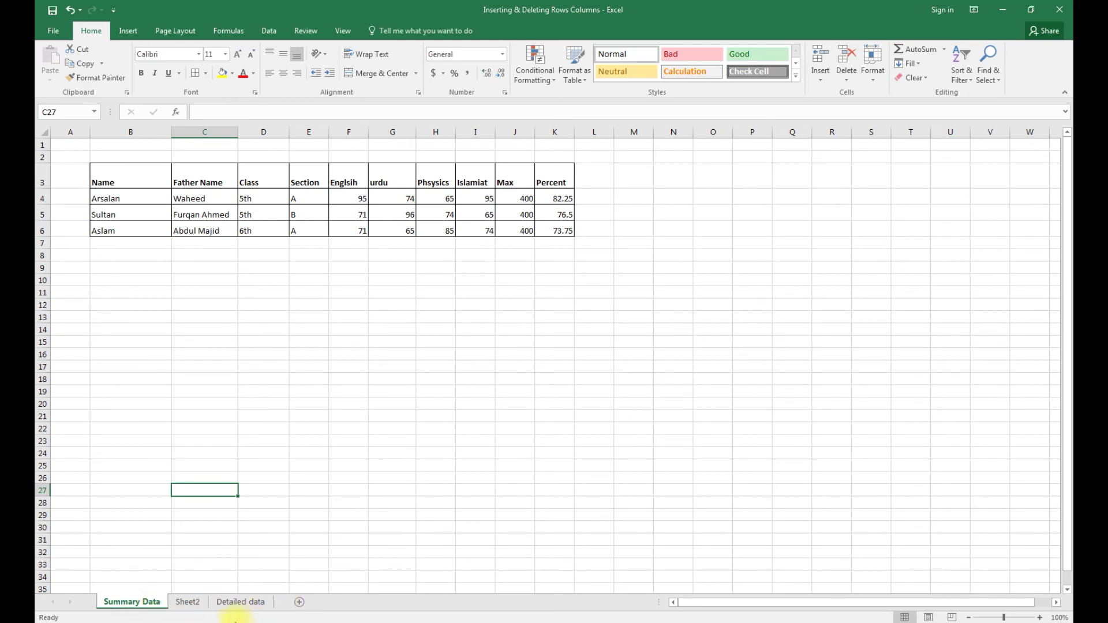
click(188, 603)
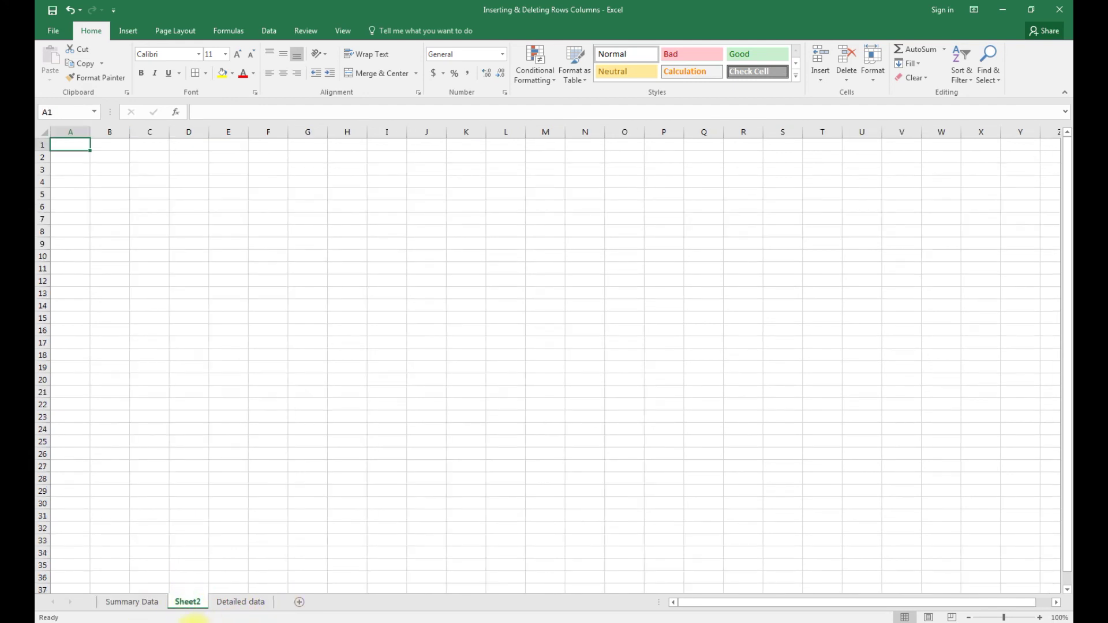
Step: Move Sheet2 to the end so the tabs run Summary Data, Detailed data, Sheet2
drag(184, 604, 281, 607)
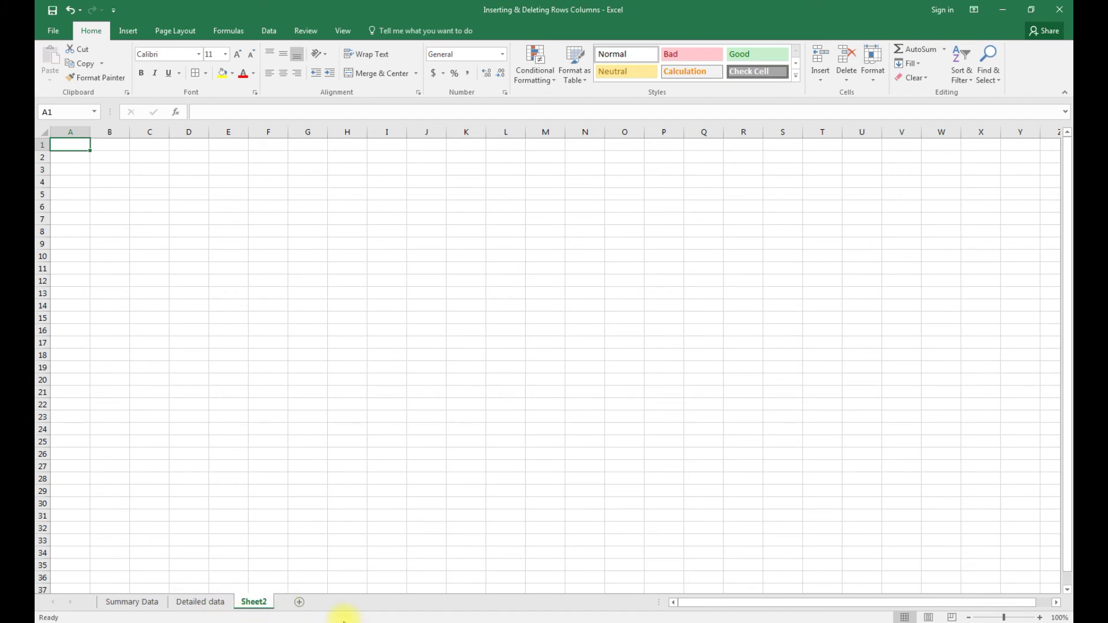
drag(260, 605, 180, 607)
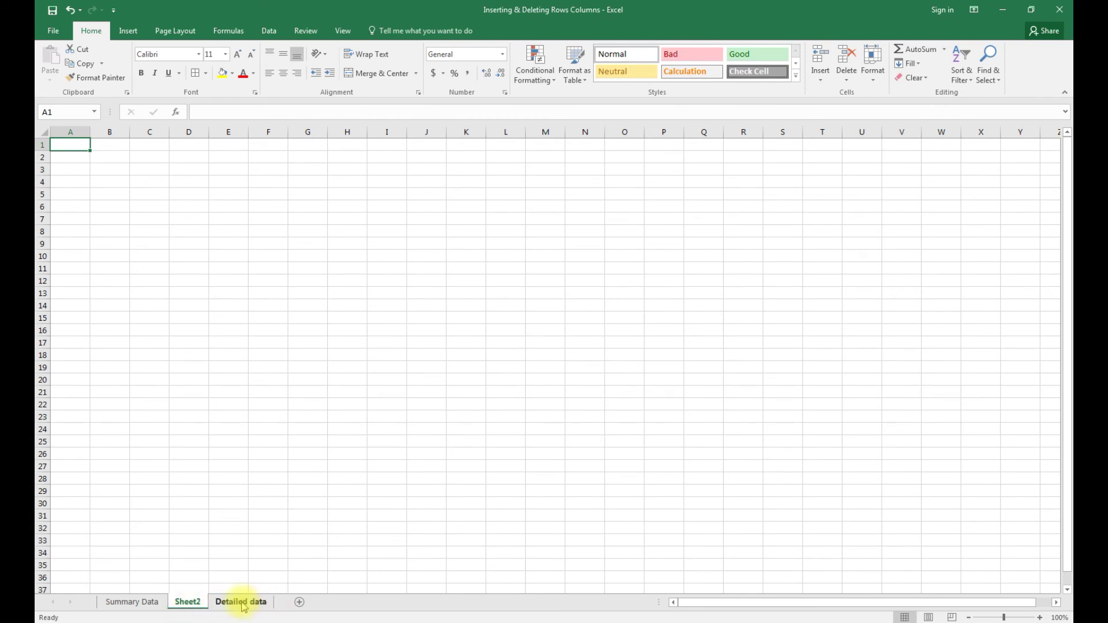
drag(176, 603, 283, 604)
Step: Return to the Summary Data sheet and select cell B10
click(141, 603)
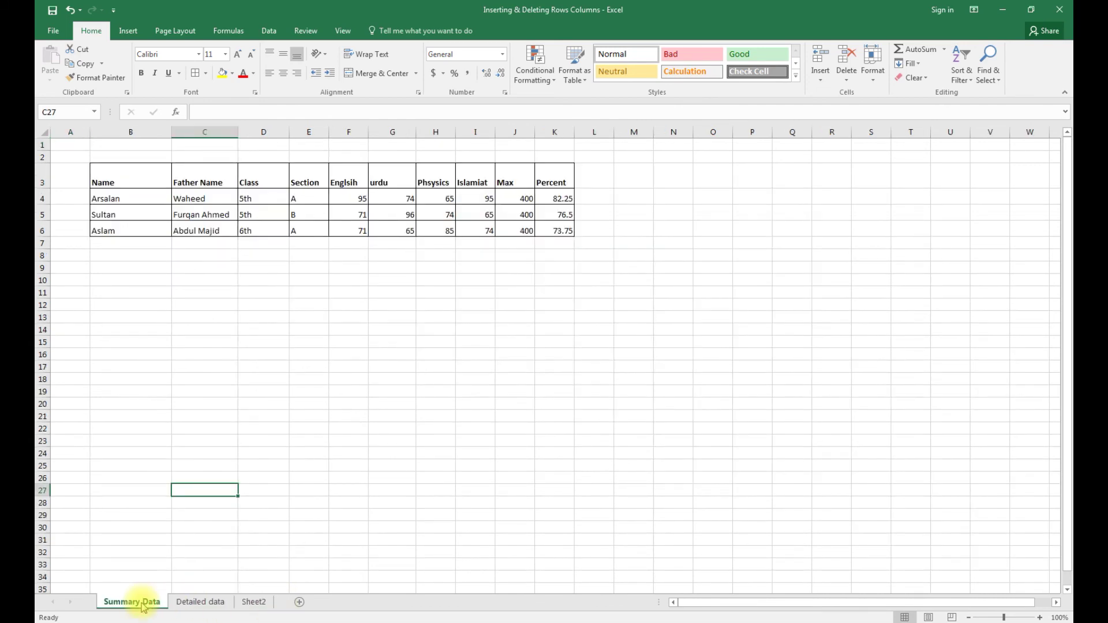
click(151, 279)
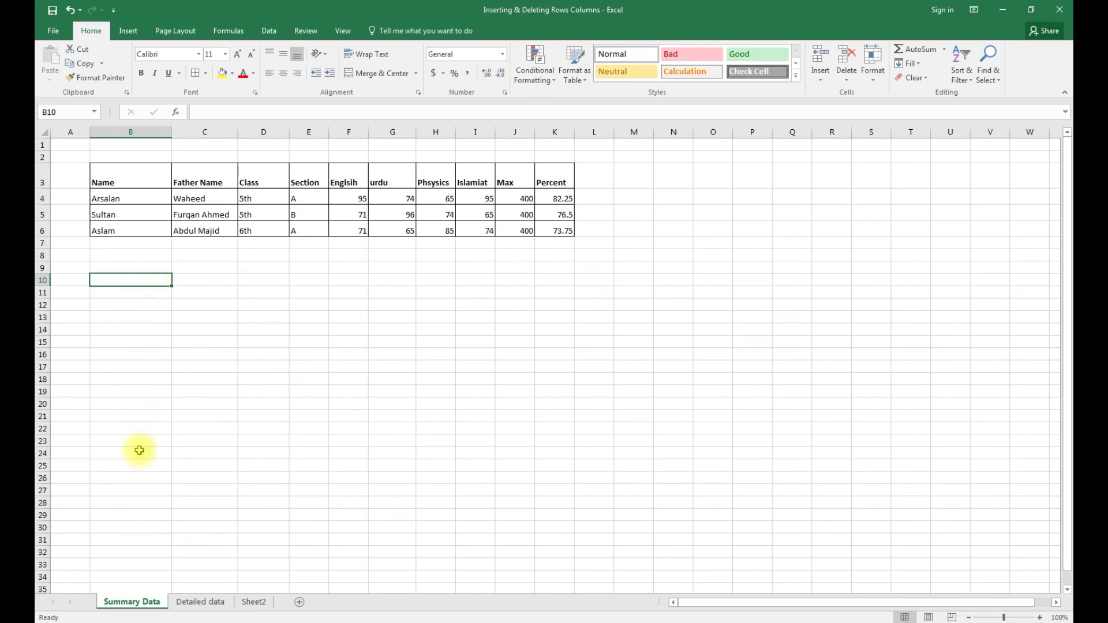
right_click(133, 604)
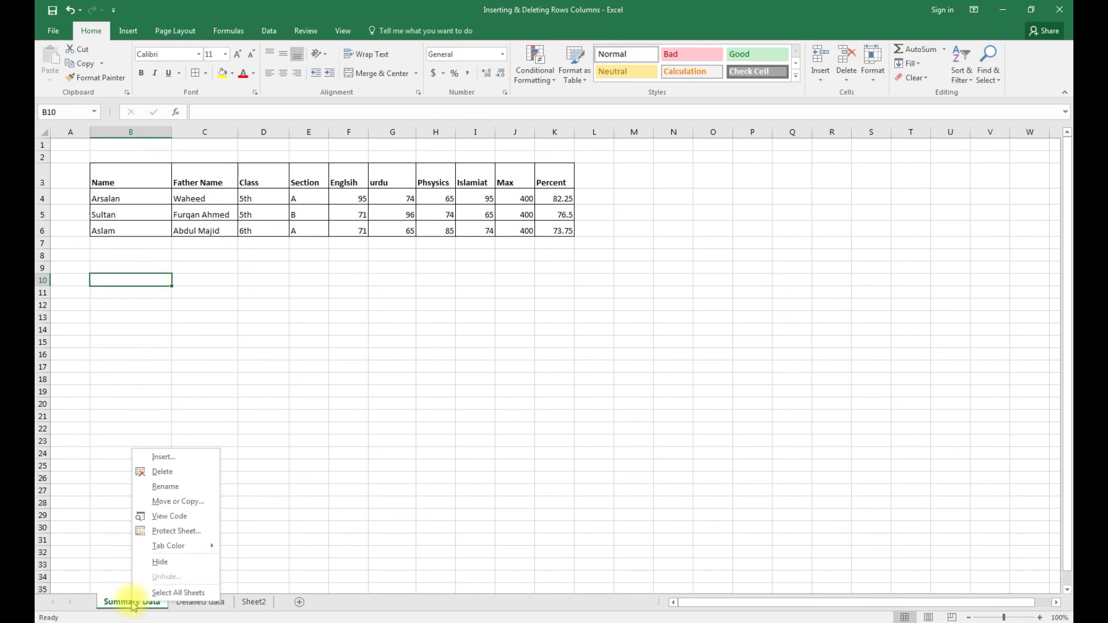
Step: Move Summary Data before Sheet2 with Move or Copy, then drag it back to first
click(207, 505)
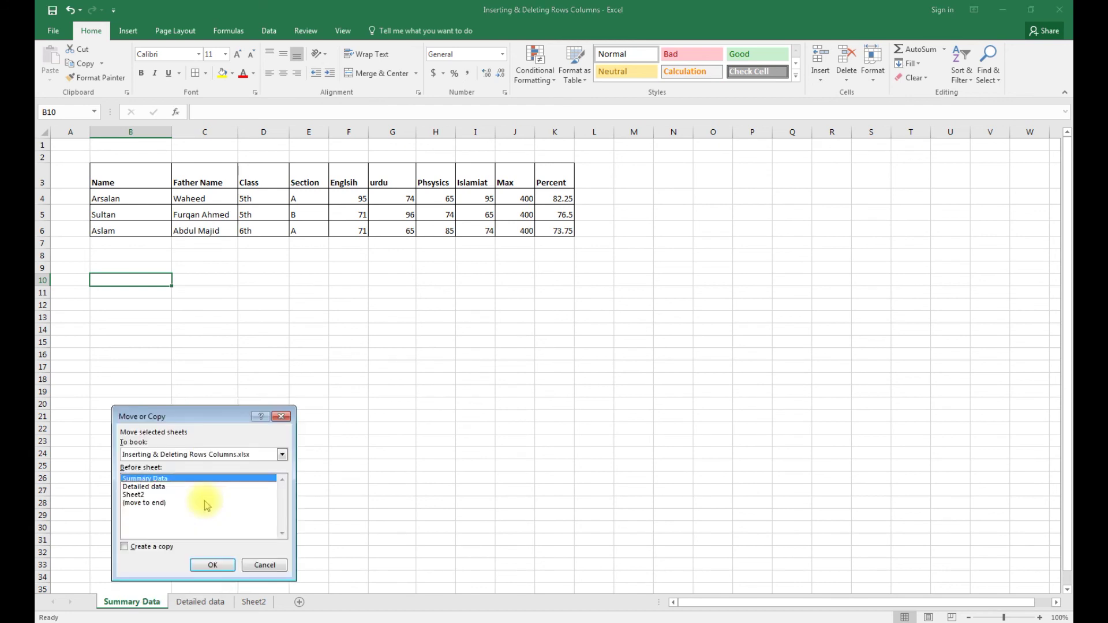
drag(202, 414, 439, 320)
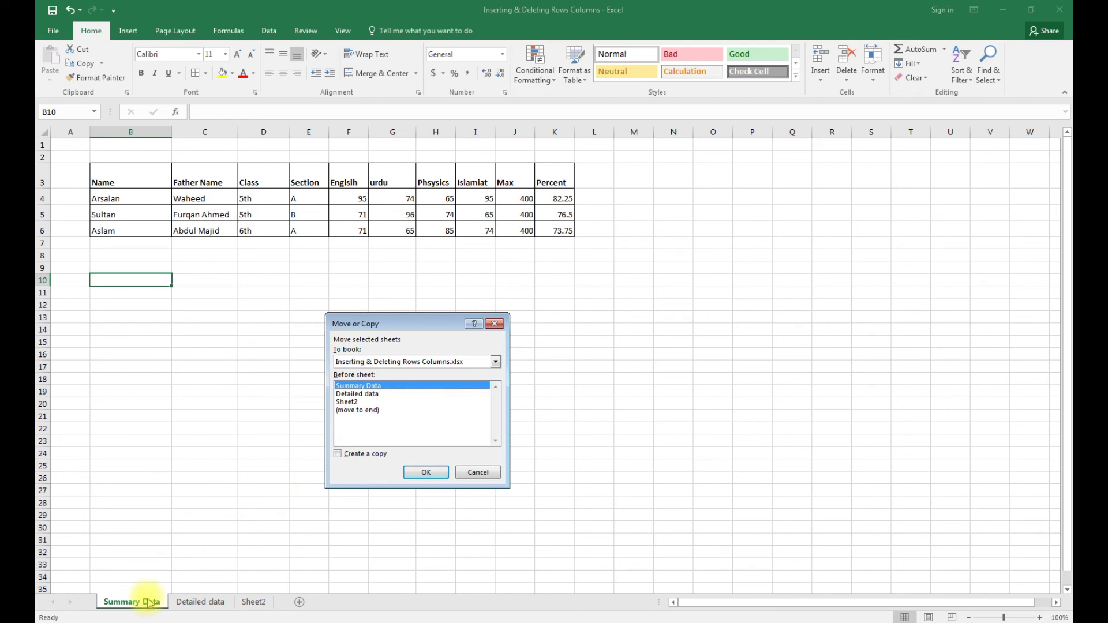
click(351, 402)
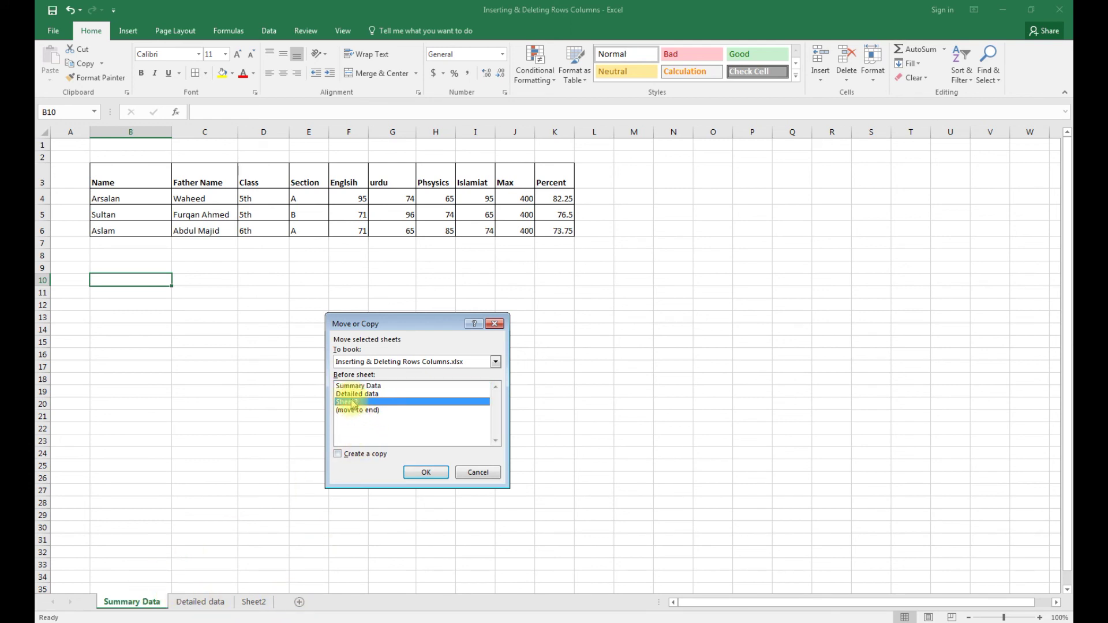
click(362, 411)
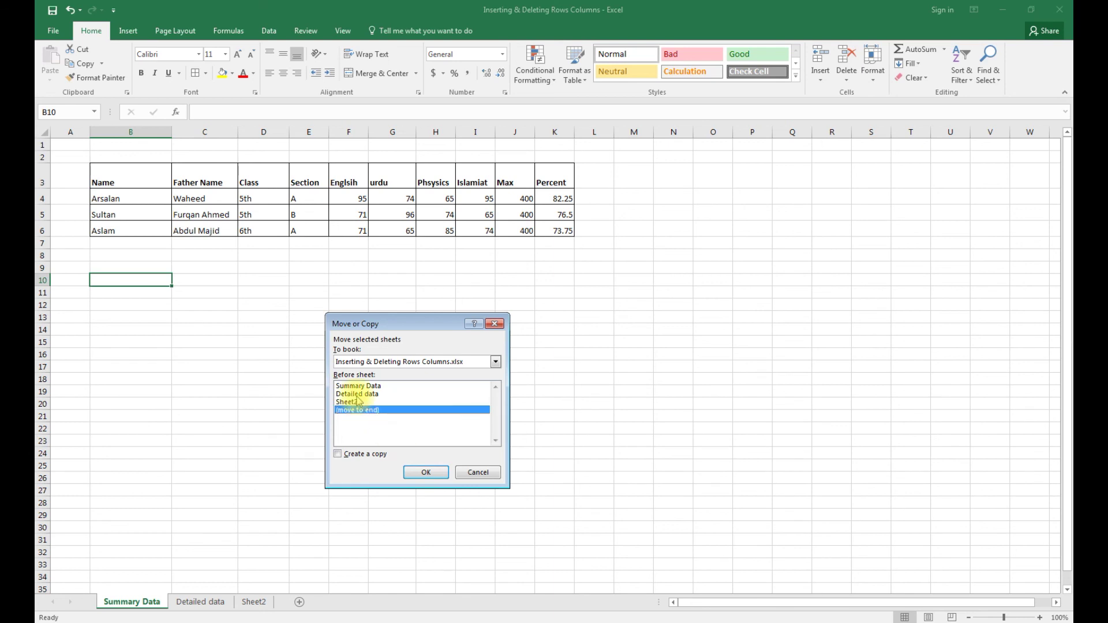
click(349, 402)
click(425, 472)
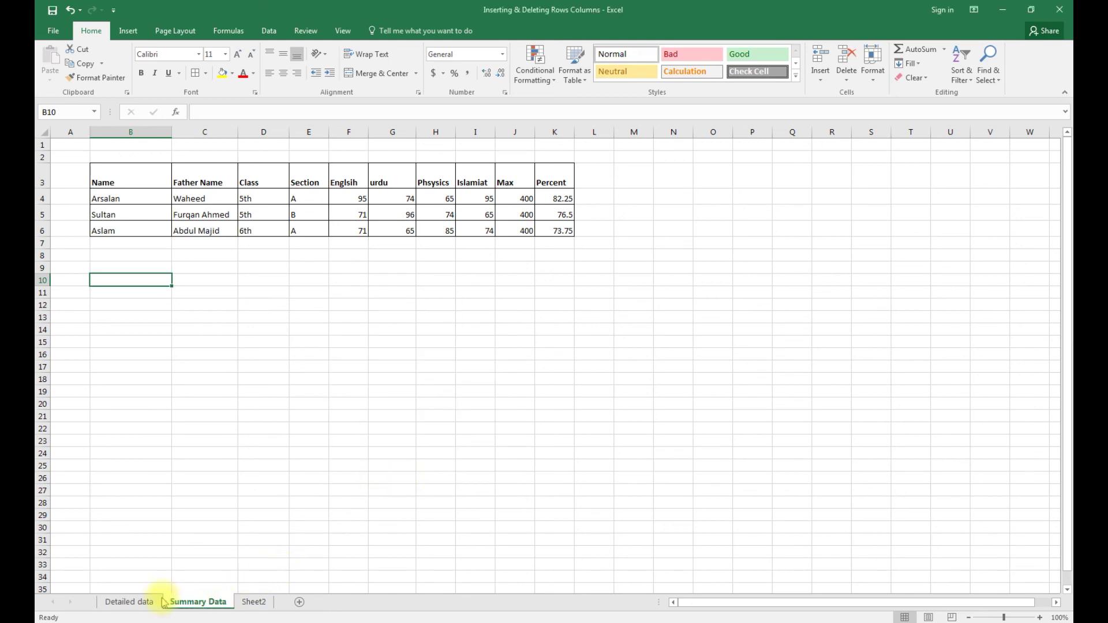
click(143, 602)
drag(198, 605, 127, 602)
Step: Move Summary Data to the end with Move or Copy, then drag it back to first
right_click(128, 601)
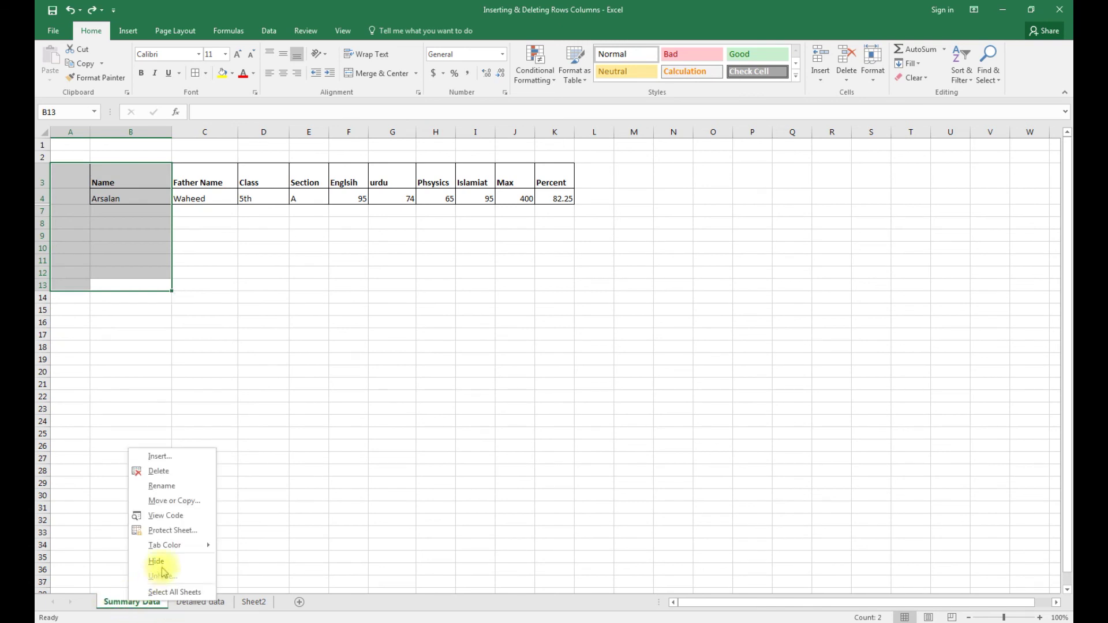
click(190, 501)
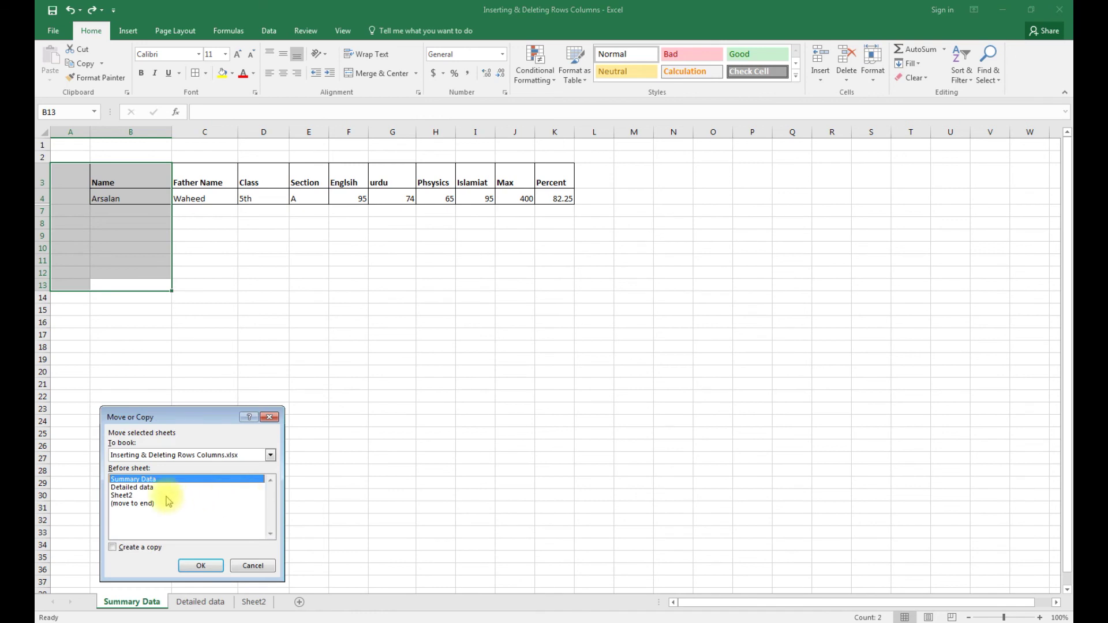
click(132, 504)
click(208, 564)
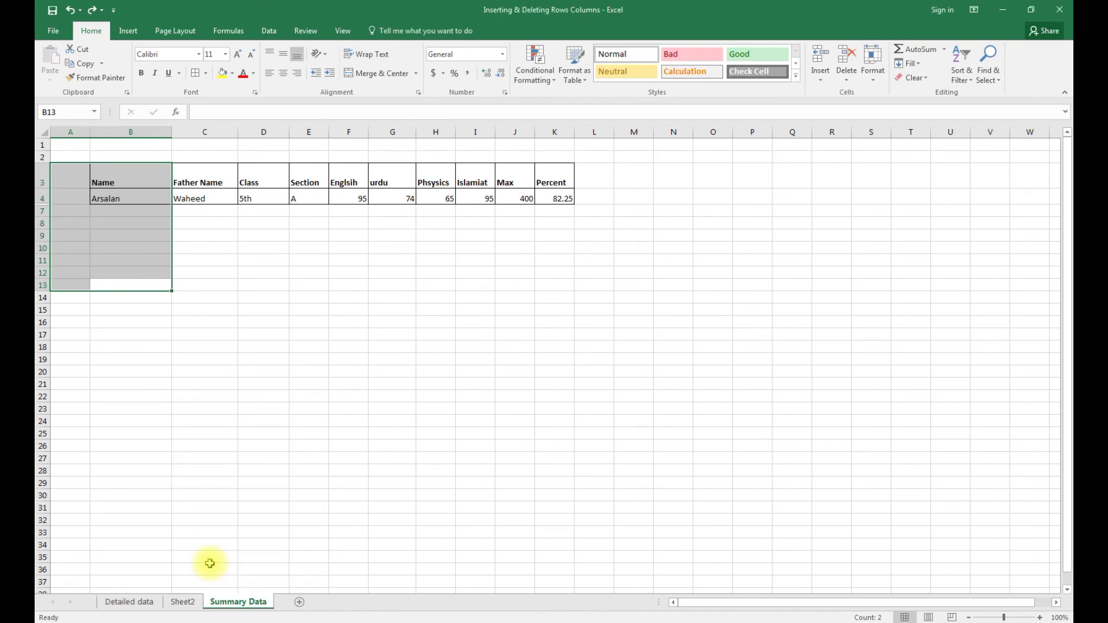
drag(236, 602, 128, 607)
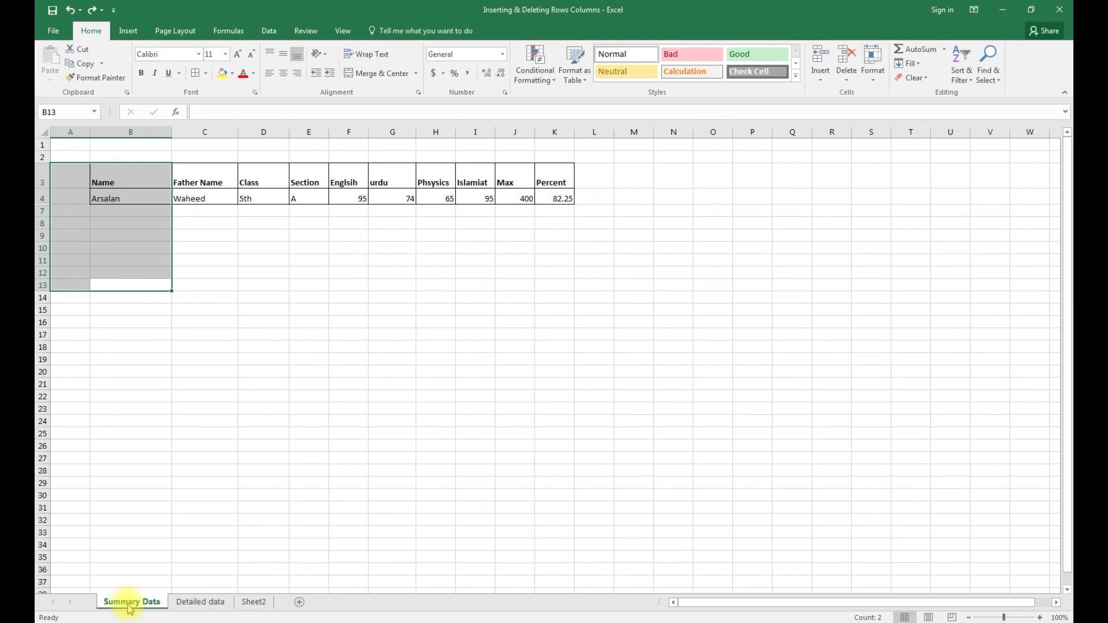
right_click(130, 608)
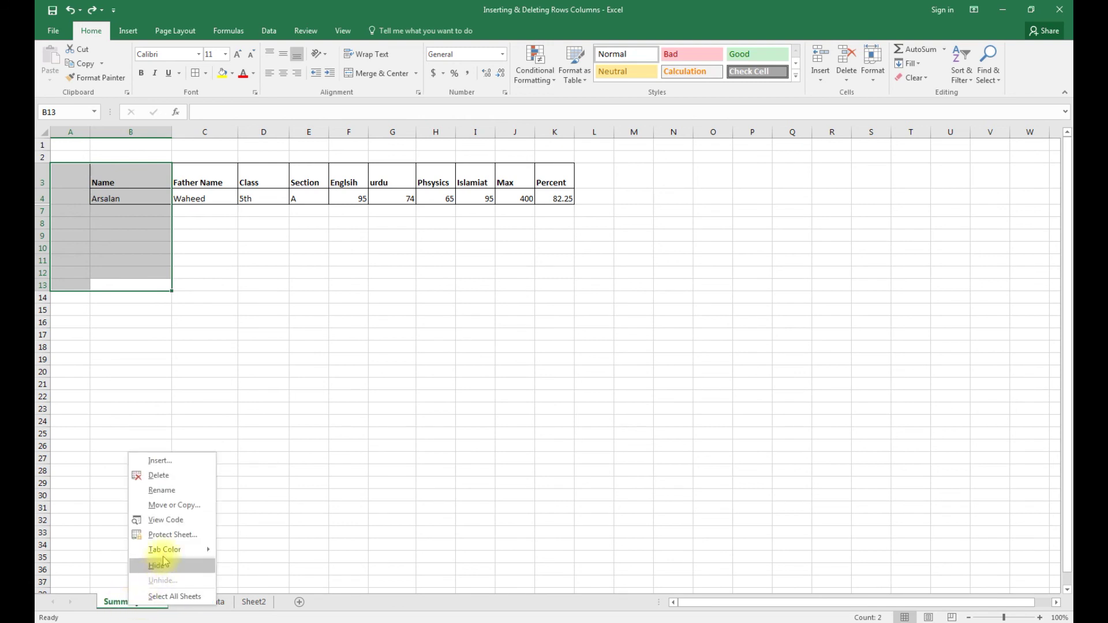
Step: Copy Summary Data within the current workbook using Move or Copy with Create a copy ticked
click(185, 506)
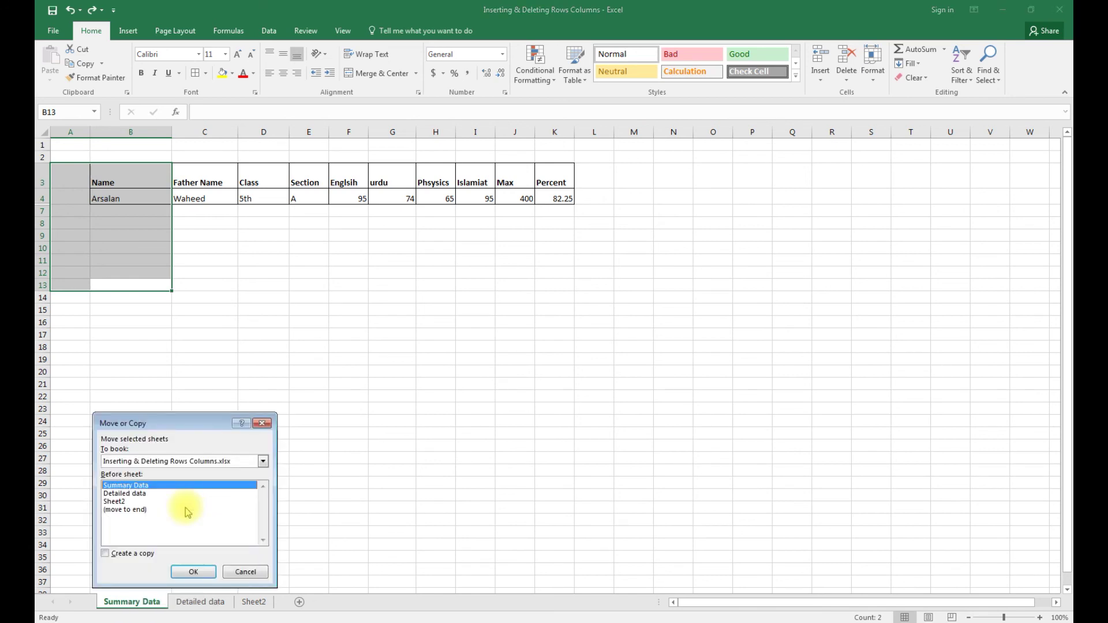
click(133, 510)
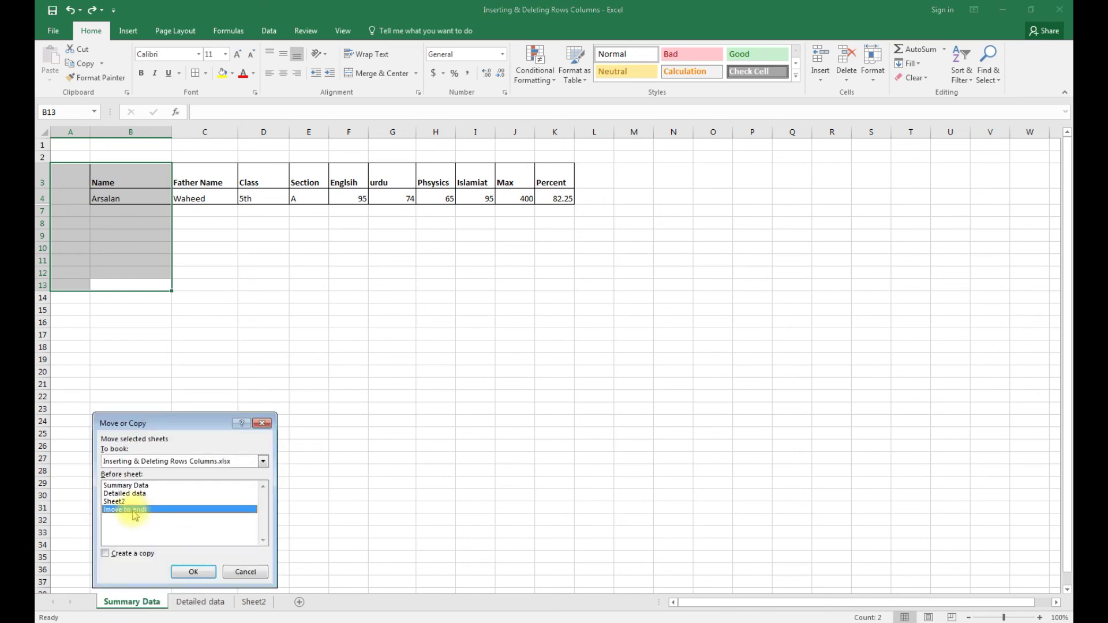
click(118, 558)
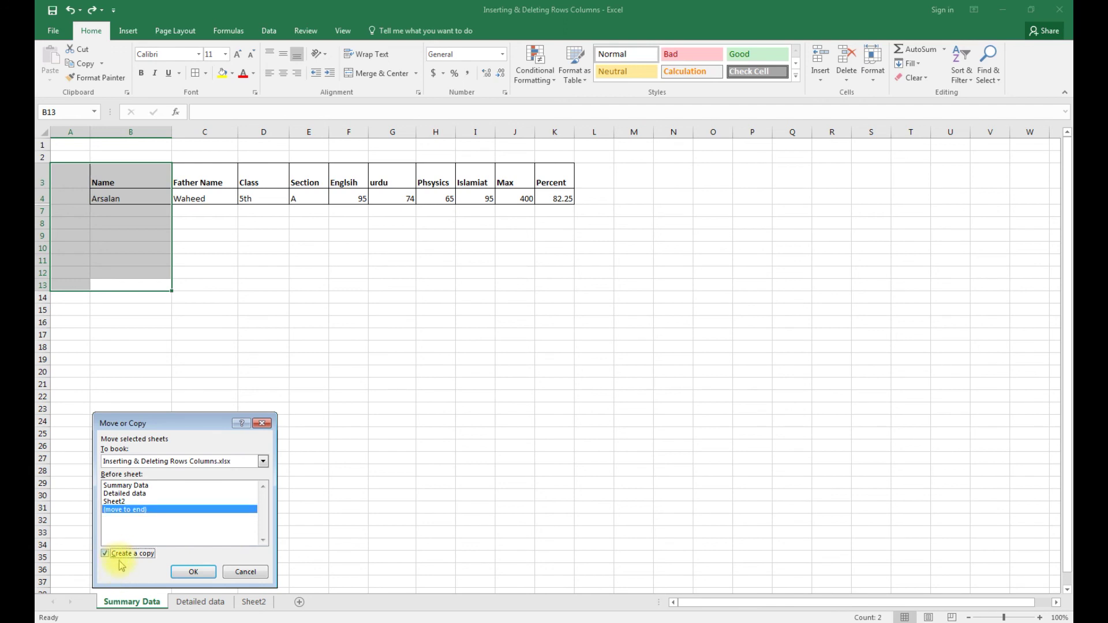
click(164, 465)
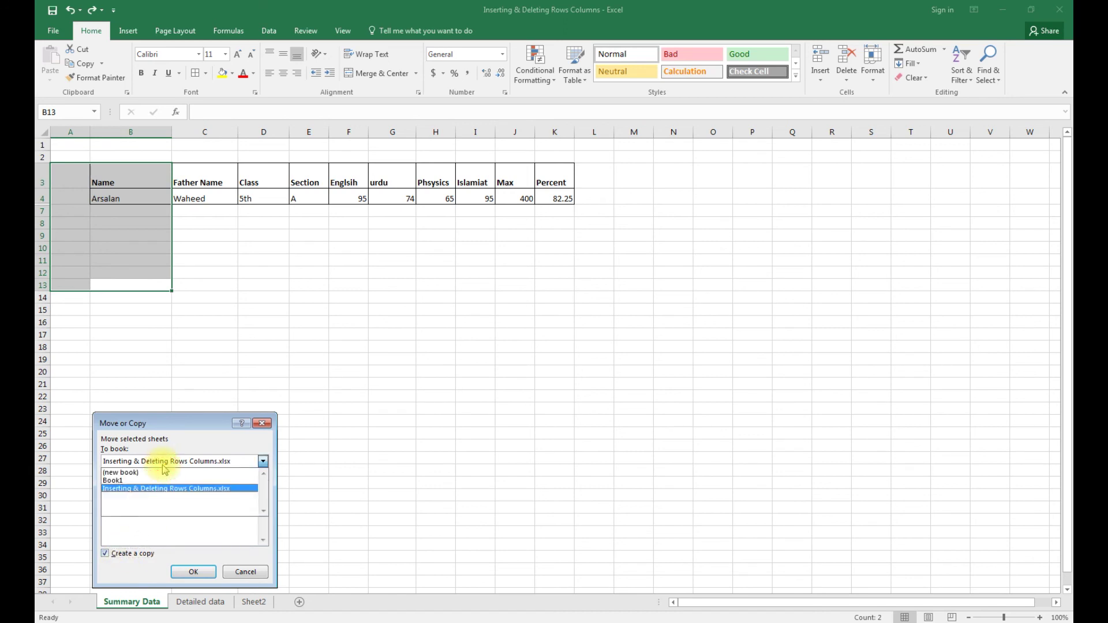
click(164, 488)
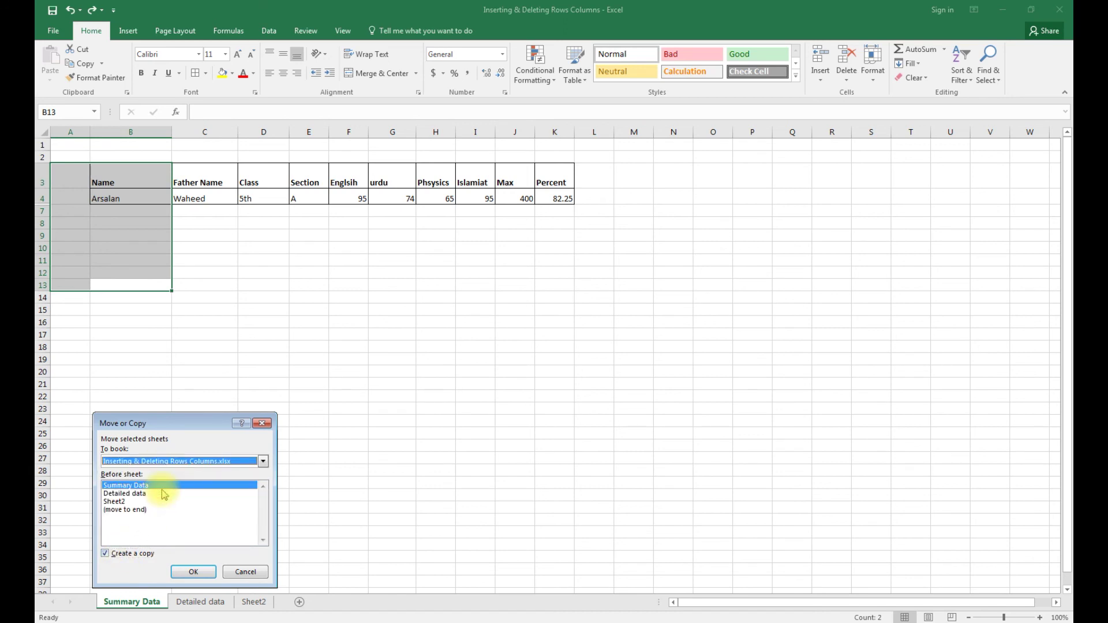
click(193, 571)
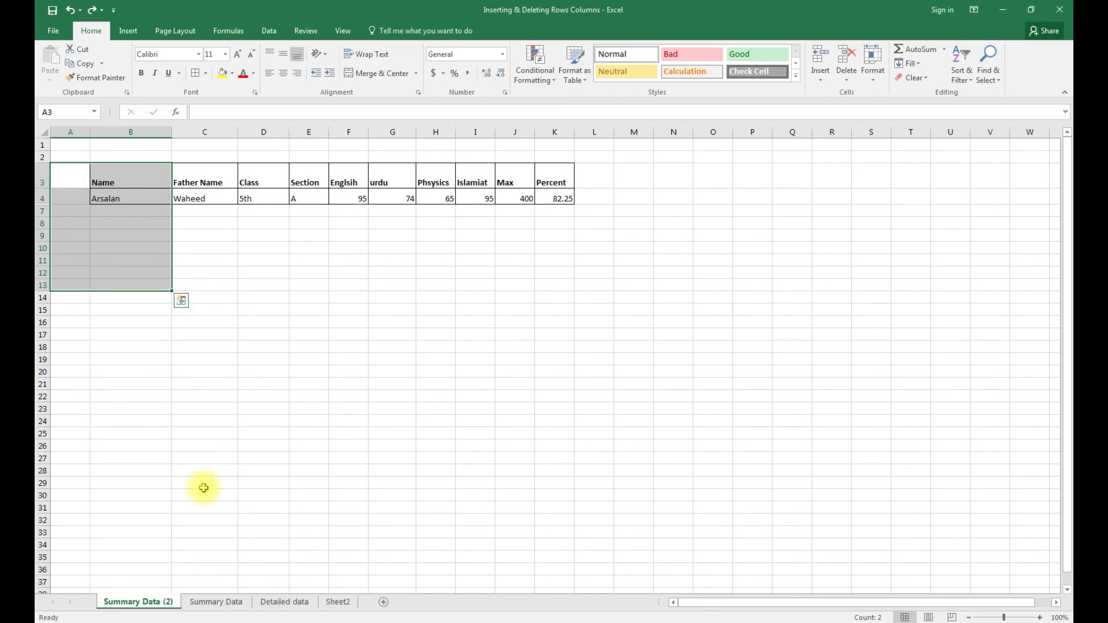
Step: Compare the Summary Data (2) copy with the original sheet, ending on the original Summary Data
click(213, 604)
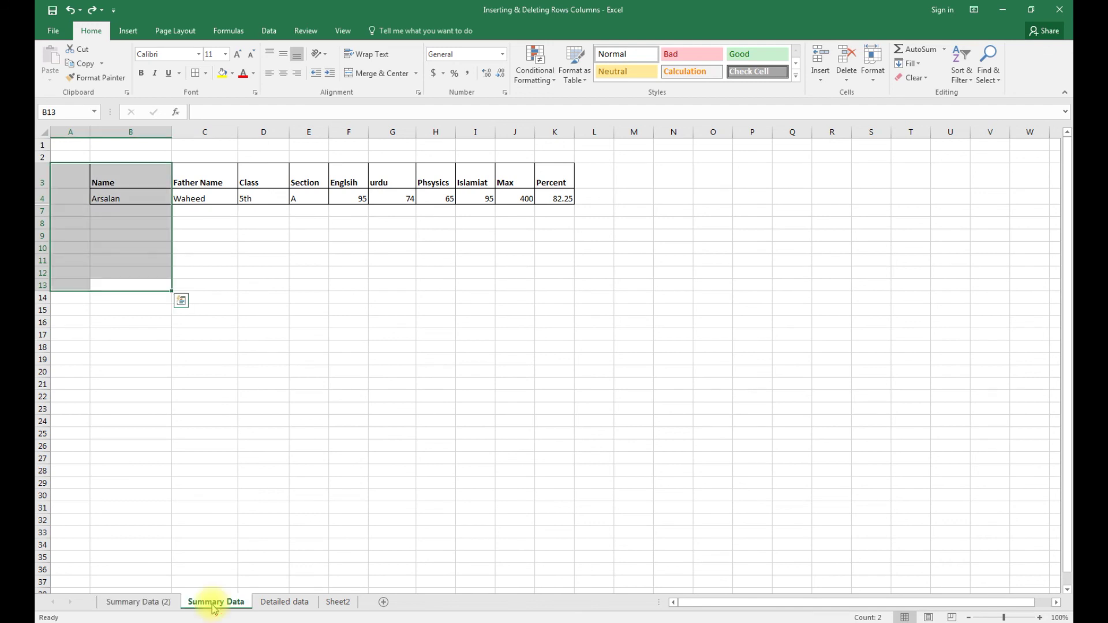
click(137, 602)
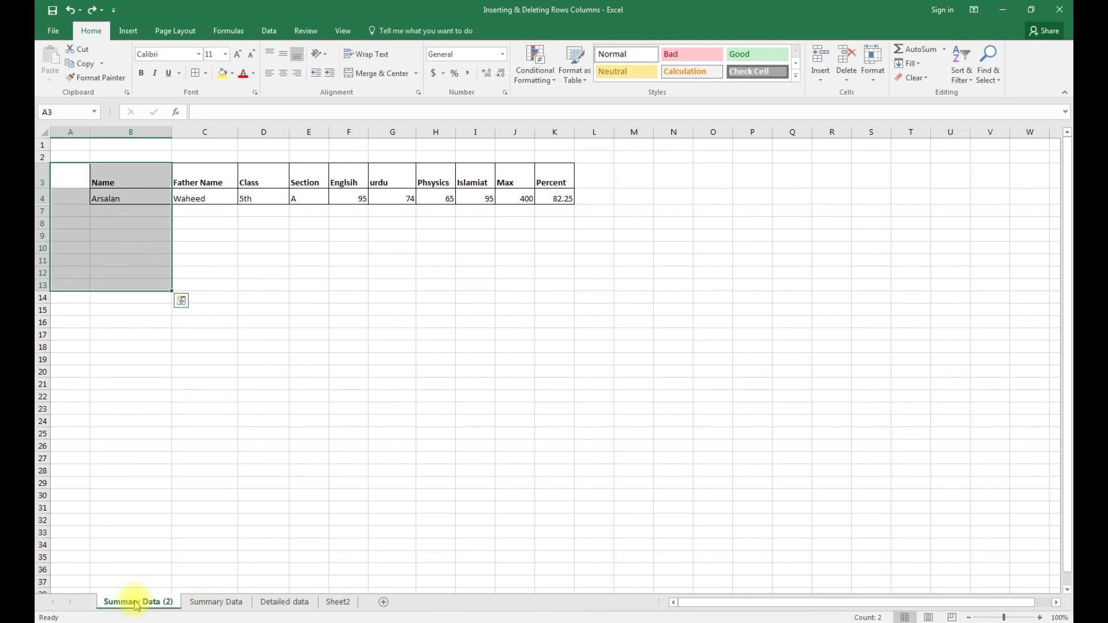
click(153, 582)
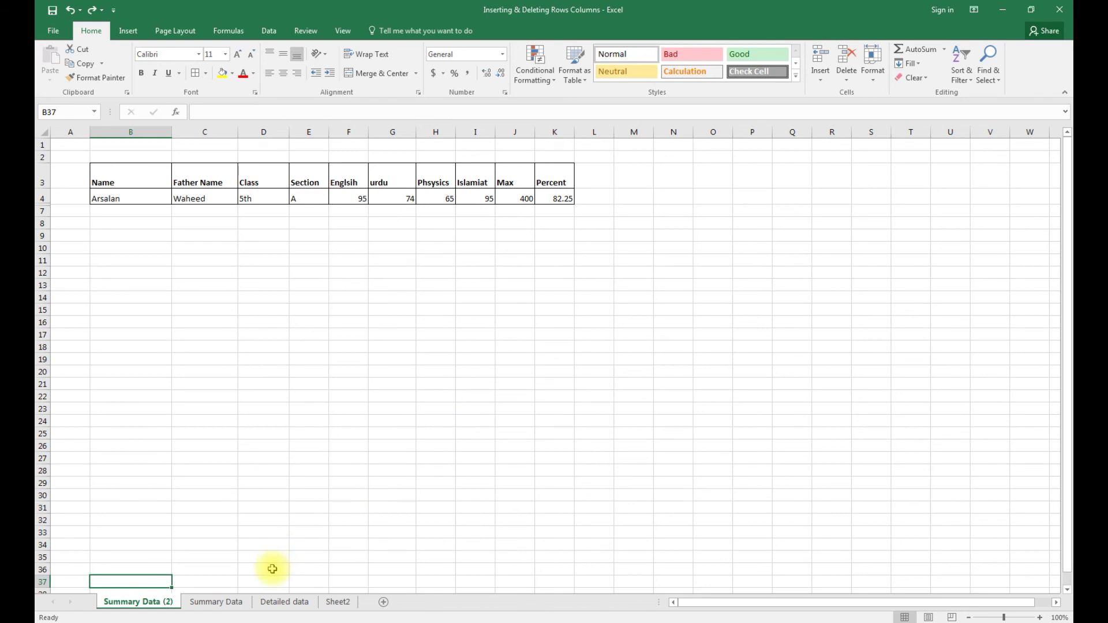
click(228, 602)
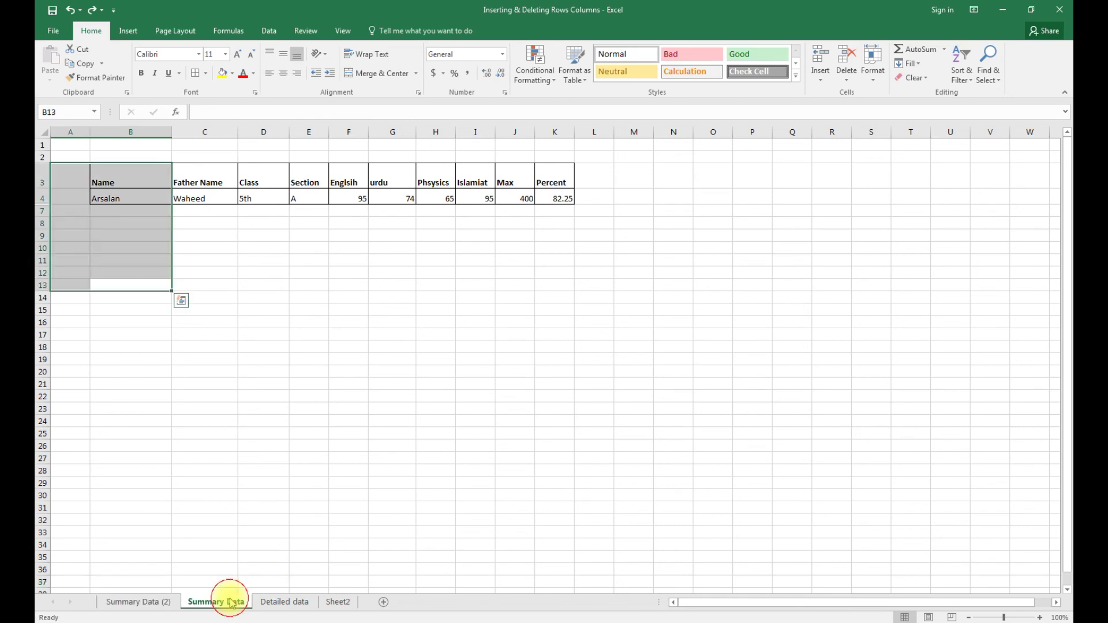